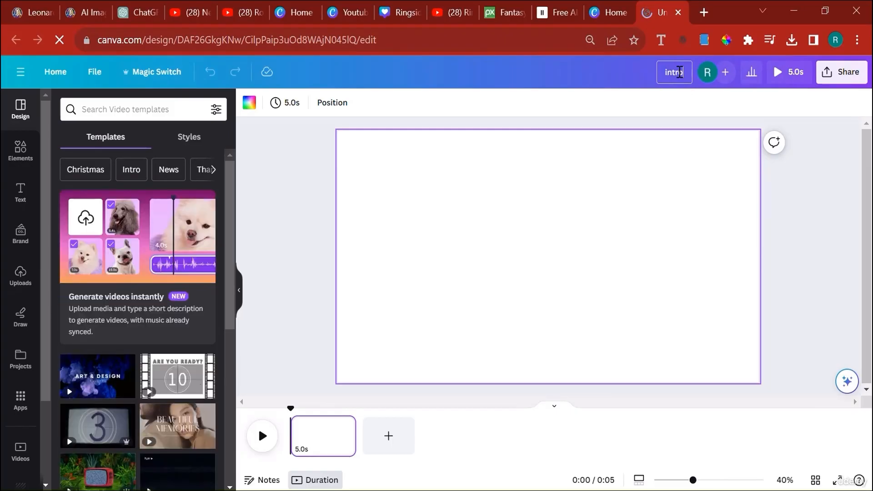
- Finish naming the design "intro scene" and upload the video from the Scene 1 folder
{"action": "type", "text": "scene"}
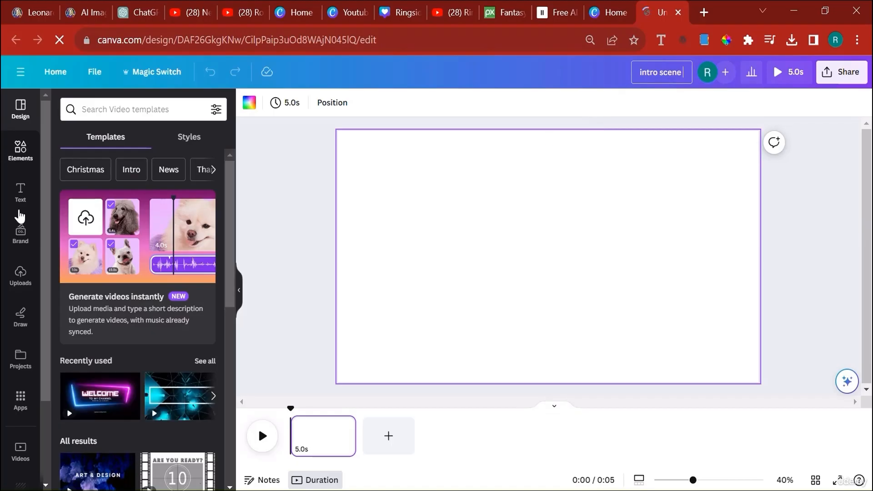
{"action": "left_click", "coordinate": [14, 277]}
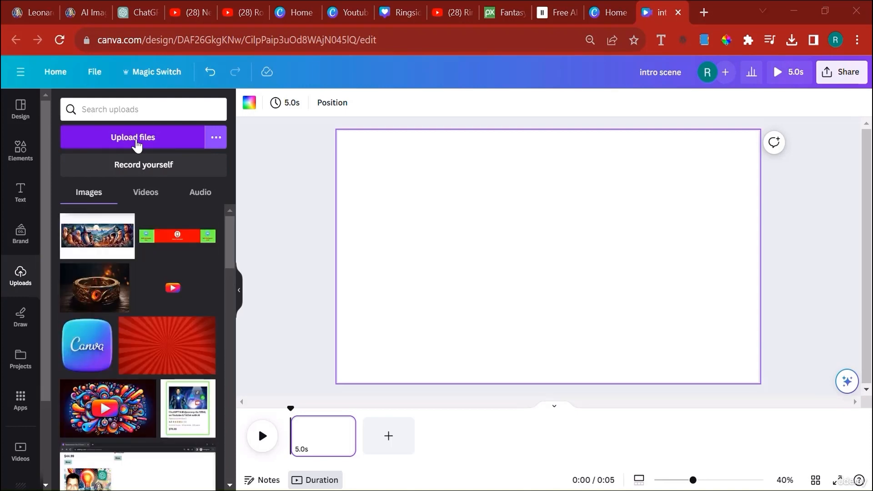
{"action": "left_click", "coordinate": [136, 142]}
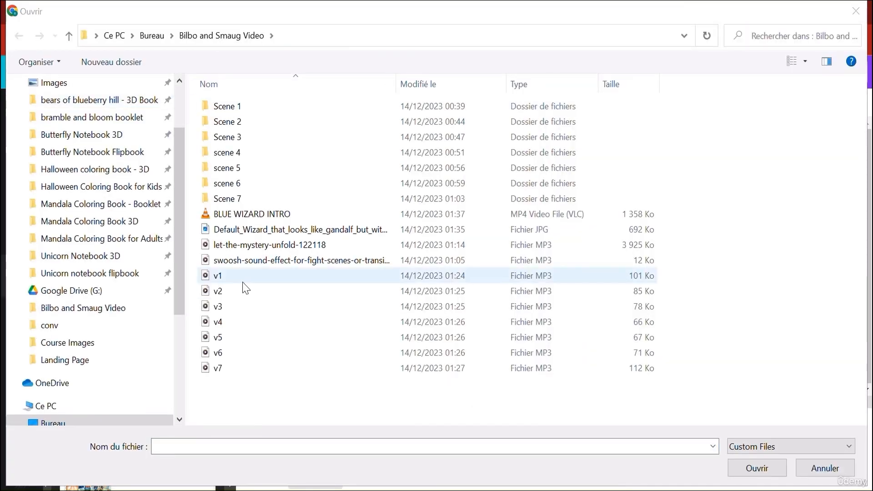
{"action": "double_click", "coordinate": [245, 108]}
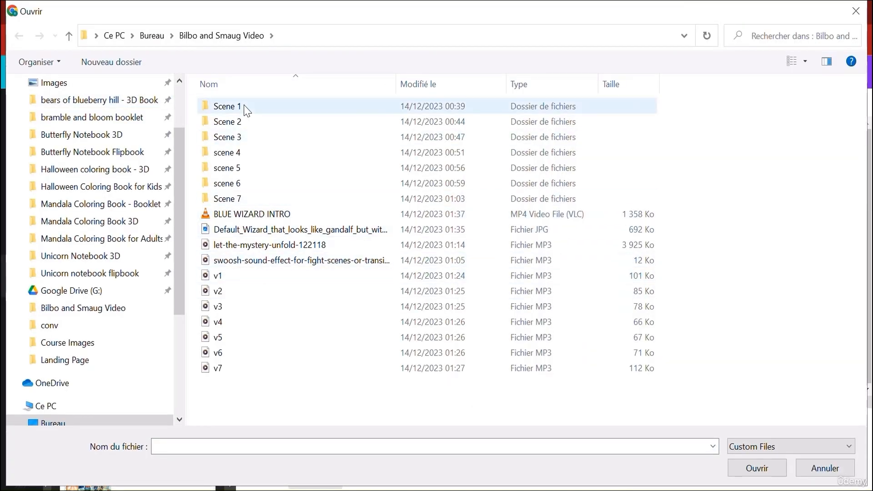
{"action": "double_click", "coordinate": [244, 144]}
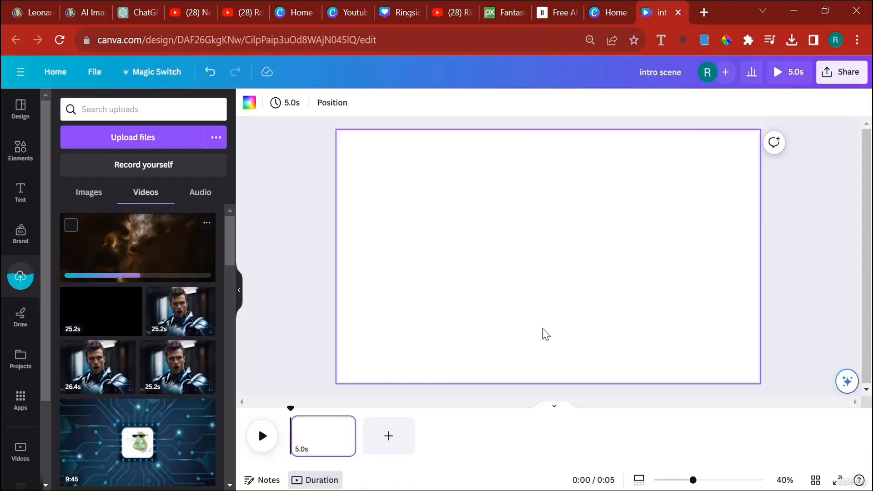
- Set the Scene 1 video on the page as the page background
{"action": "right_click", "coordinate": [503, 265]}
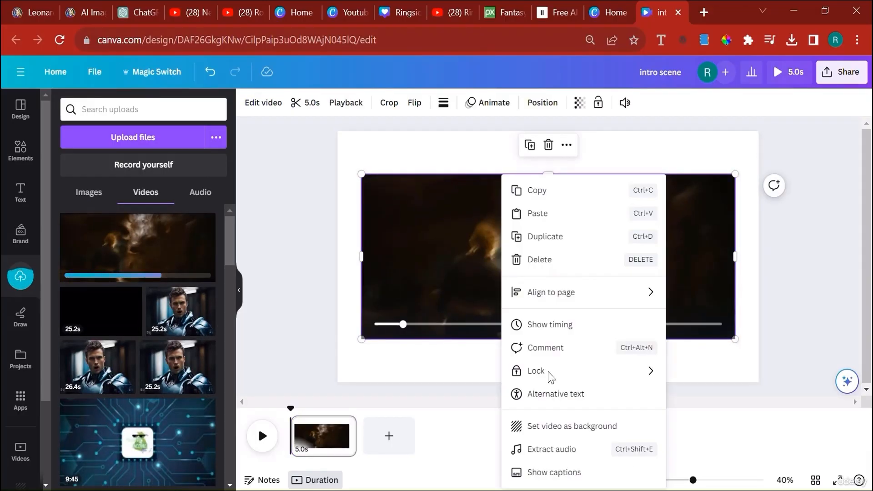
{"action": "left_click", "coordinate": [572, 426]}
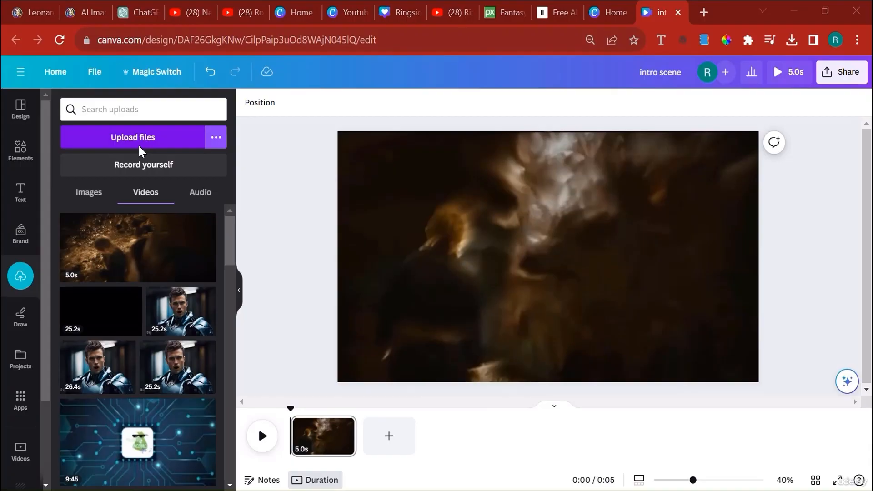
- Add the BLUE WIZARD INTRO video over the cave scene and remove the wizard video's background
{"action": "left_click", "coordinate": [139, 149]}
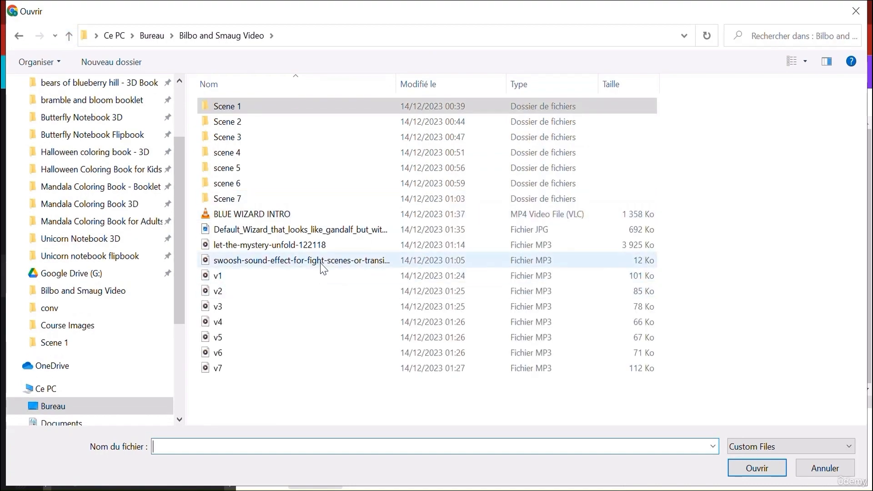
{"action": "left_click", "coordinate": [268, 213]}
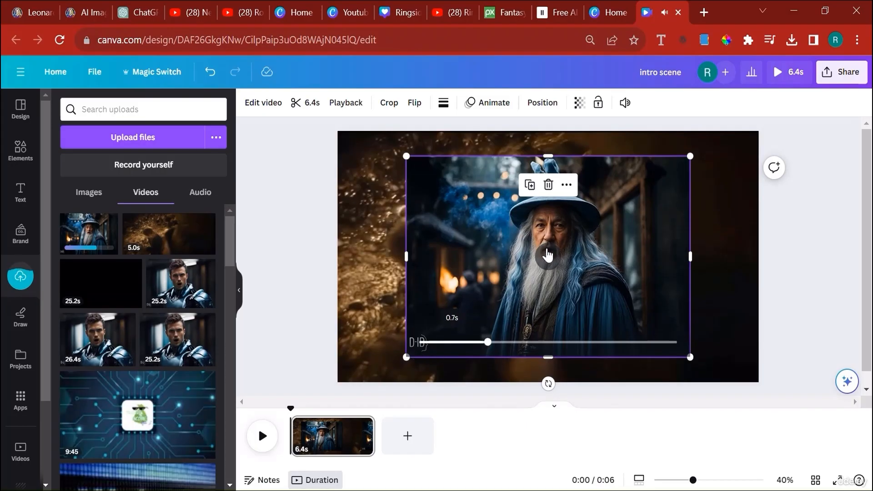
{"action": "left_click", "coordinate": [546, 258]}
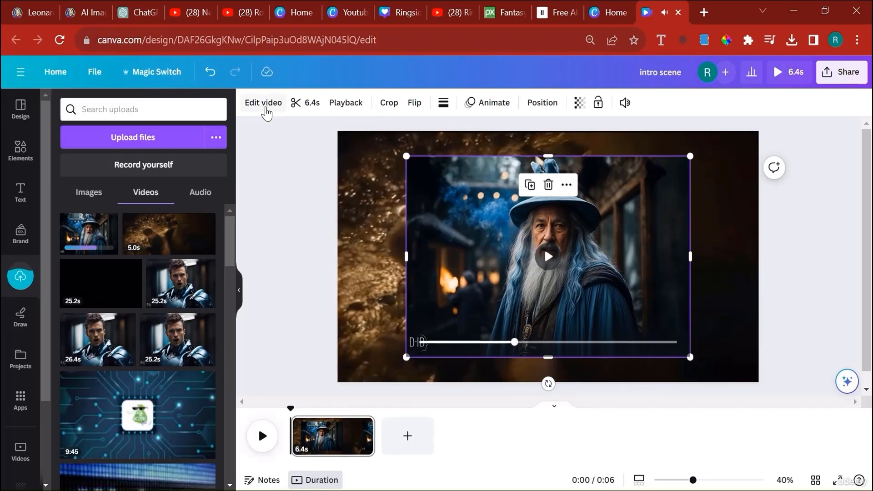
{"action": "left_click", "coordinate": [277, 107]}
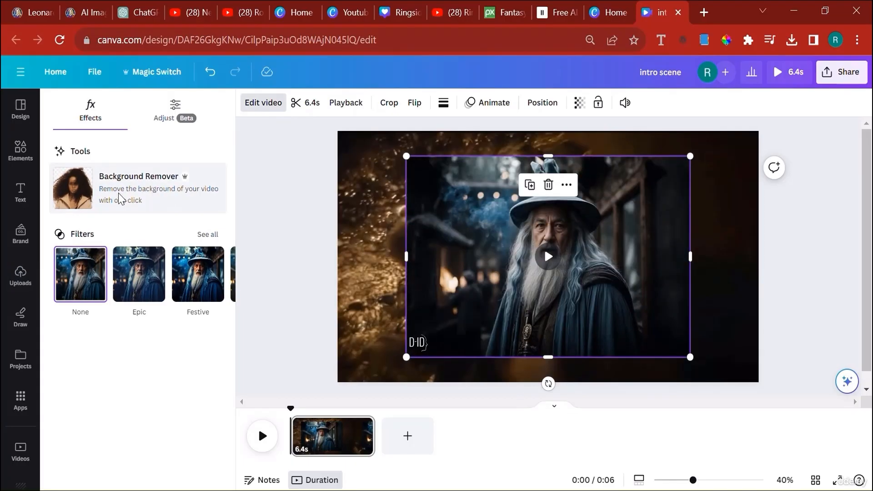
{"action": "left_click", "coordinate": [120, 193]}
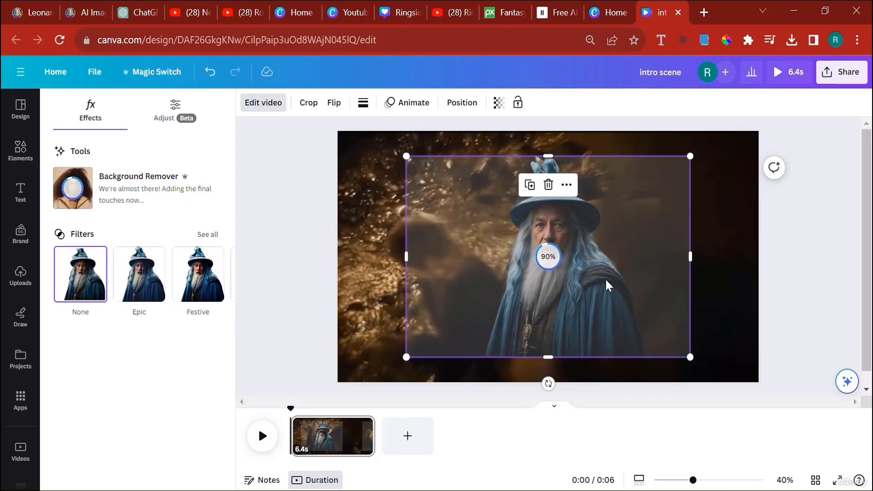
- Enlarge the wizard video until it extends past the page edges and center the wizard over the background
{"action": "left_click_drag", "start_coordinate": [601, 273], "coordinate": [591, 255]}
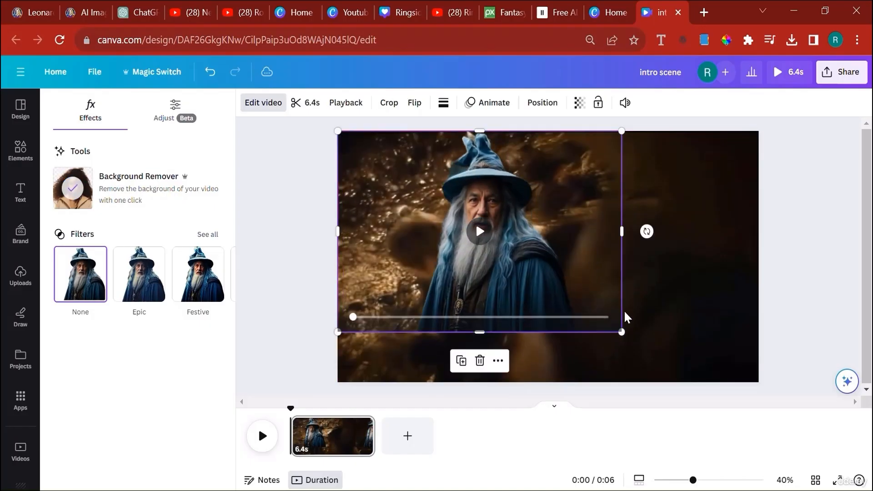
{"action": "left_click_drag", "start_coordinate": [619, 335], "coordinate": [730, 397]}
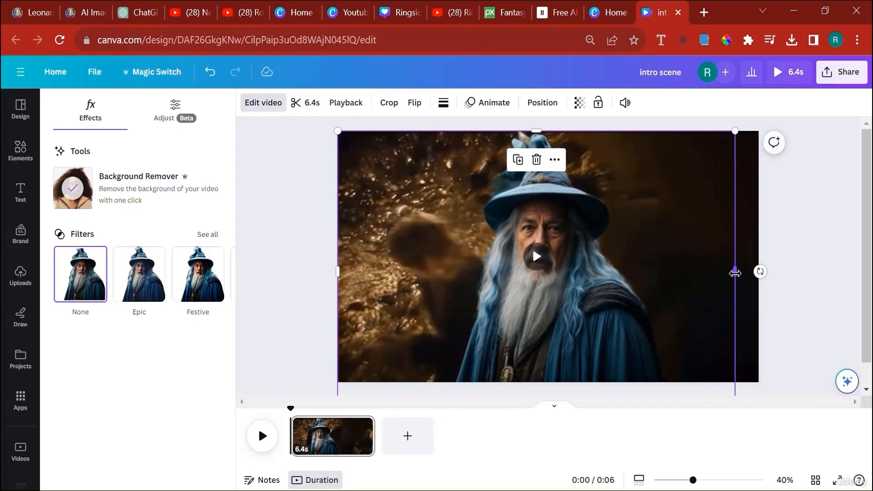
{"action": "left_click_drag", "start_coordinate": [739, 135], "coordinate": [828, 101]}
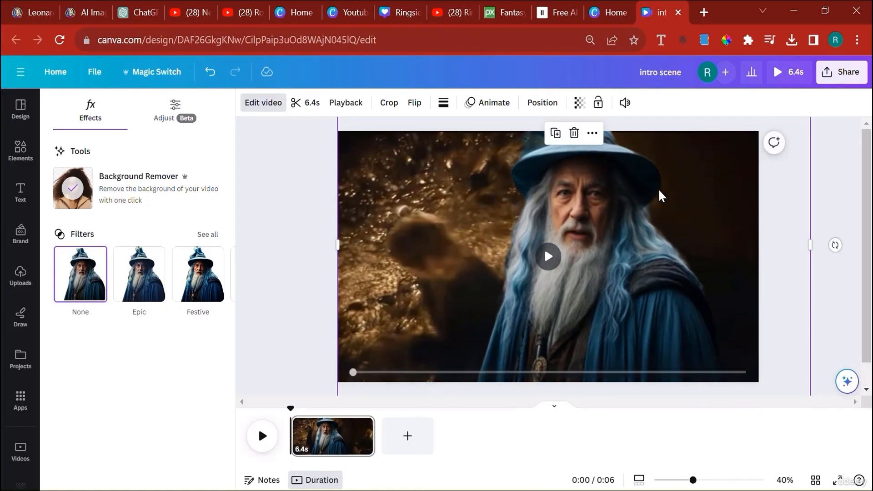
{"action": "left_click_drag", "start_coordinate": [664, 192], "coordinate": [642, 190]}
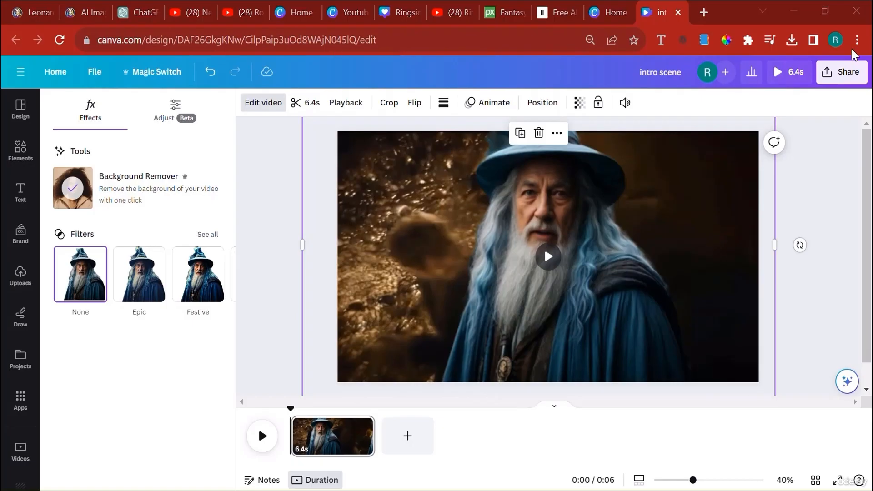
- Download the intro scene as an MP4 video at 4K (UHD) quality
{"action": "left_click", "coordinate": [843, 72]}
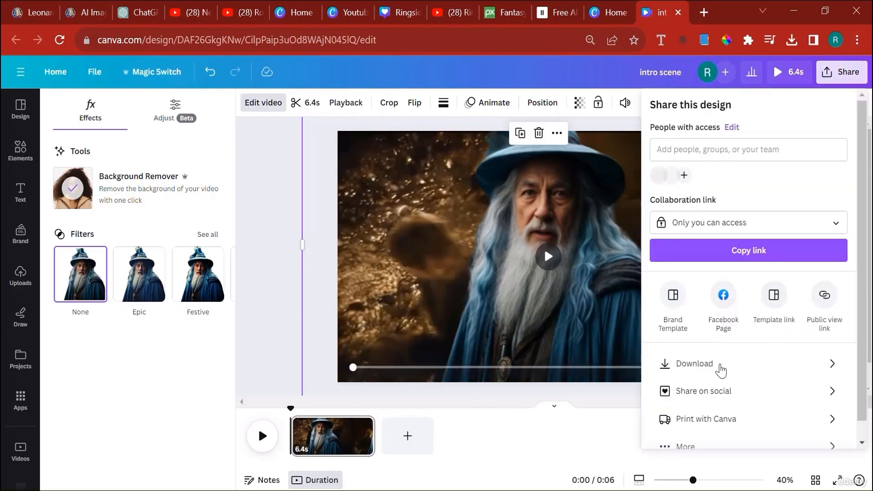
{"action": "left_click", "coordinate": [718, 365]}
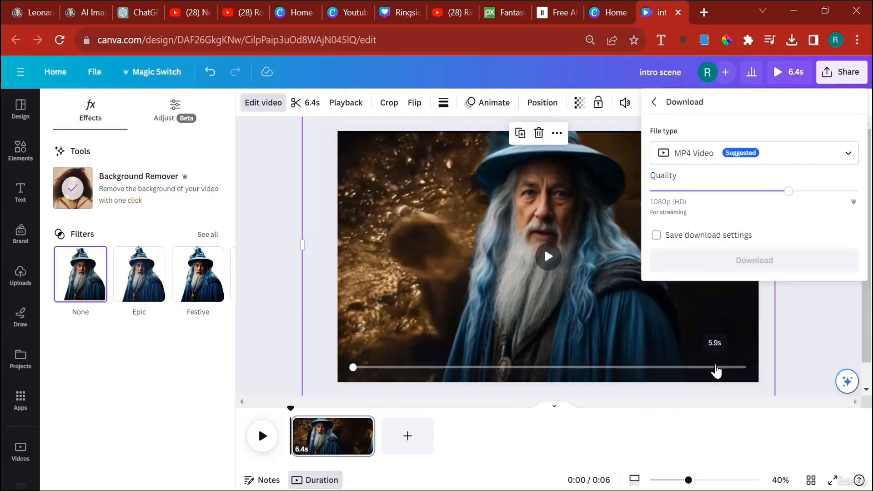
{"action": "left_click_drag", "start_coordinate": [788, 193], "coordinate": [869, 202]}
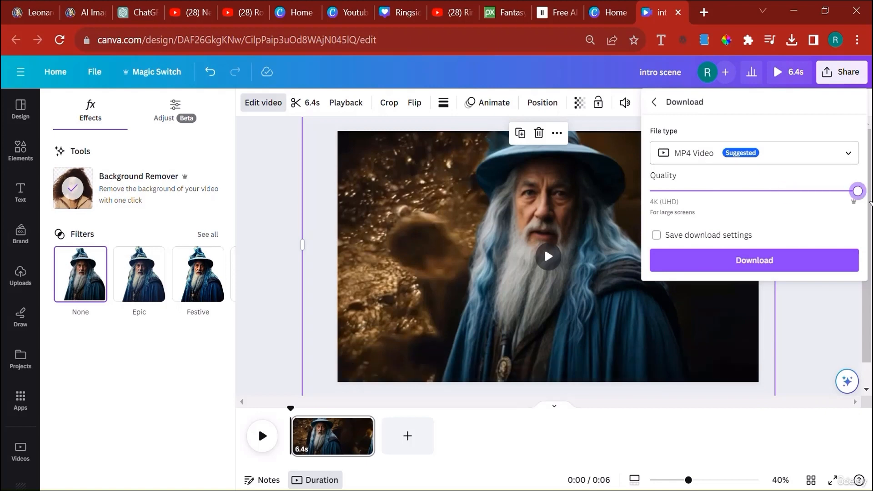
{"action": "left_click", "coordinate": [758, 263]}
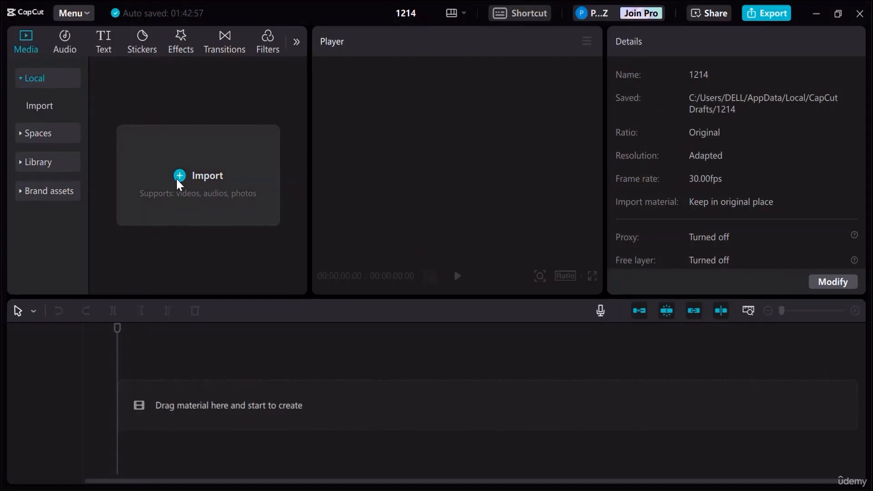
- In CapCut, import Scene 2.mp4 from the Bilbo and Smaug Video folder and place it at the start of the timeline
{"action": "left_click", "coordinate": [176, 177]}
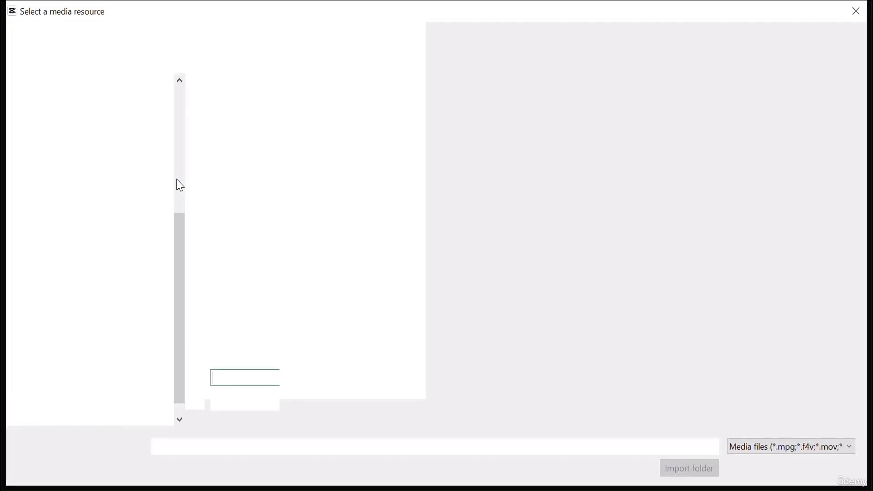
{"action": "scroll", "coordinate": [91, 182], "scroll_direction": "up", "scroll_amount": 5}
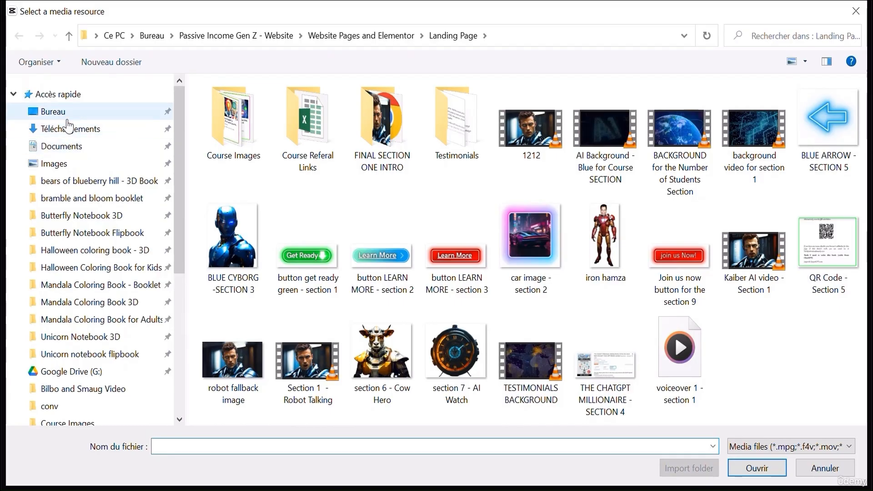
{"action": "left_click", "coordinate": [66, 116]}
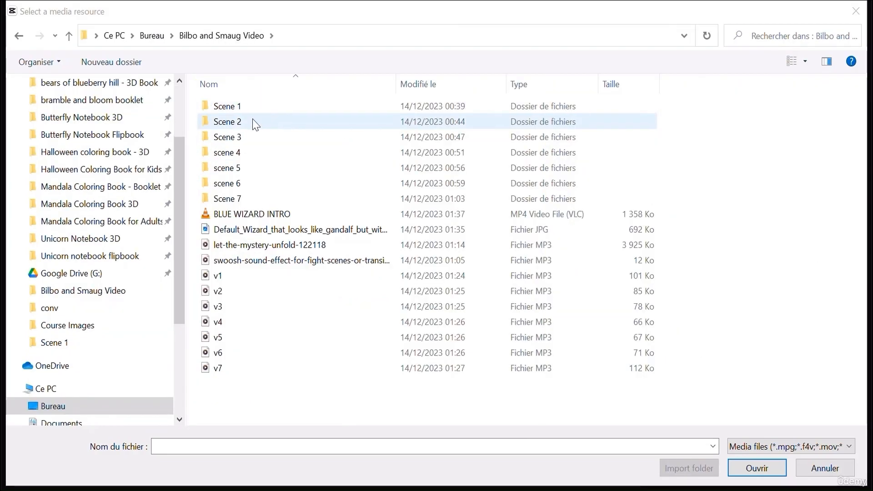
{"action": "double_click", "coordinate": [253, 122]}
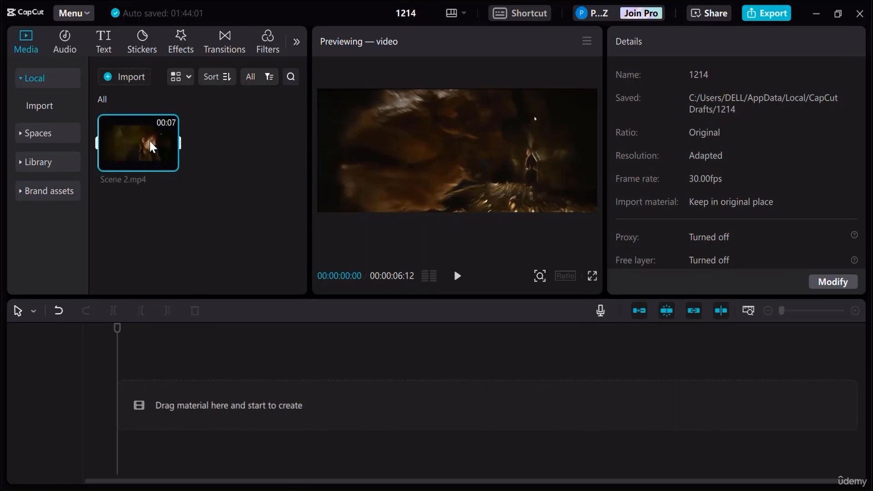
{"action": "left_click_drag", "start_coordinate": [121, 142], "coordinate": [313, 407]}
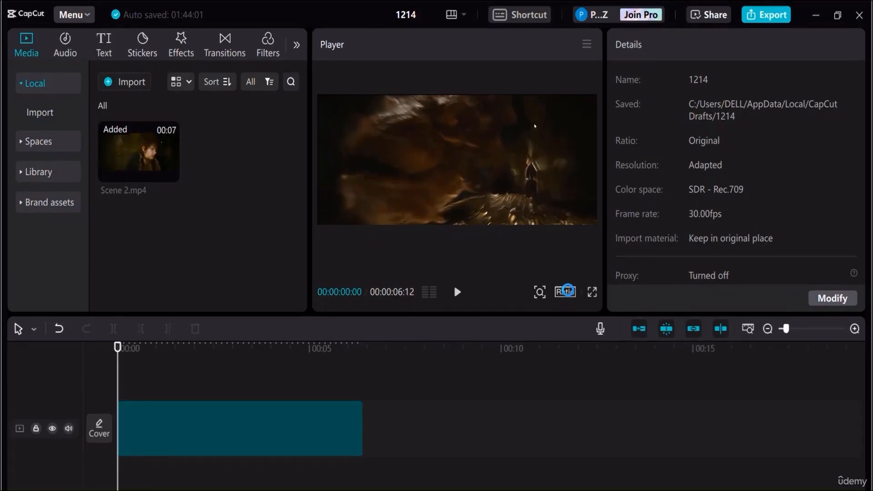
- Set the project's aspect ratio to 9:16
{"action": "left_click", "coordinate": [565, 292]}
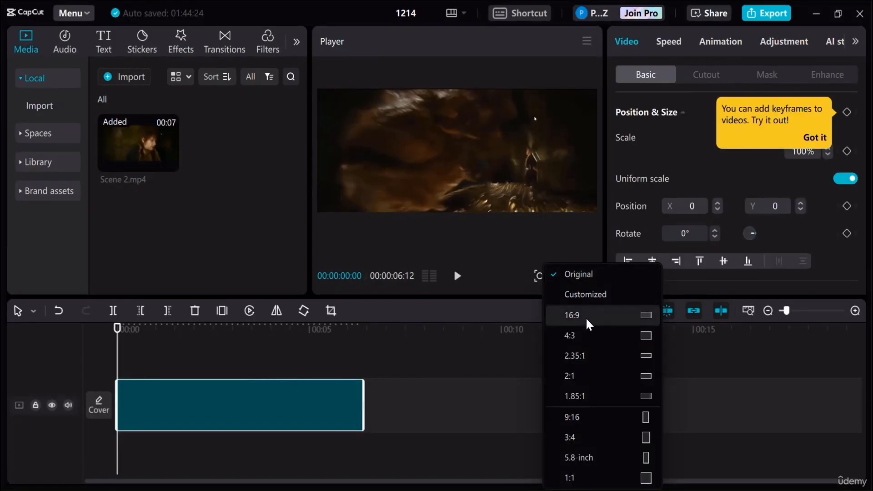
{"action": "left_click", "coordinate": [589, 375]}
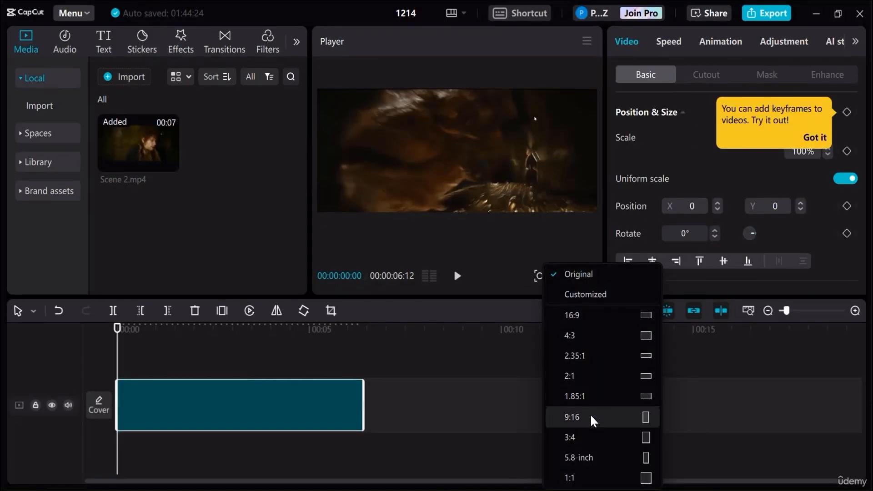
{"action": "left_click", "coordinate": [562, 410]}
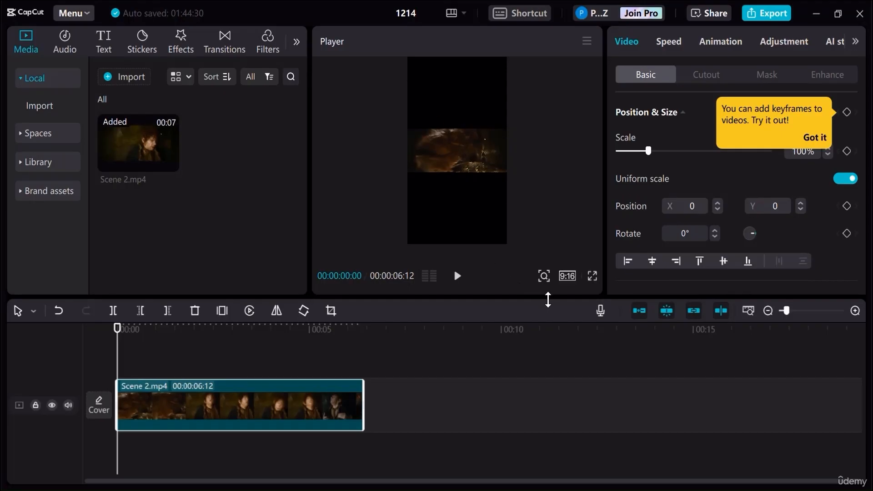
{"action": "left_click", "coordinate": [643, 312]}
{"action": "left_click_drag", "start_coordinate": [244, 405], "coordinate": [473, 398]}
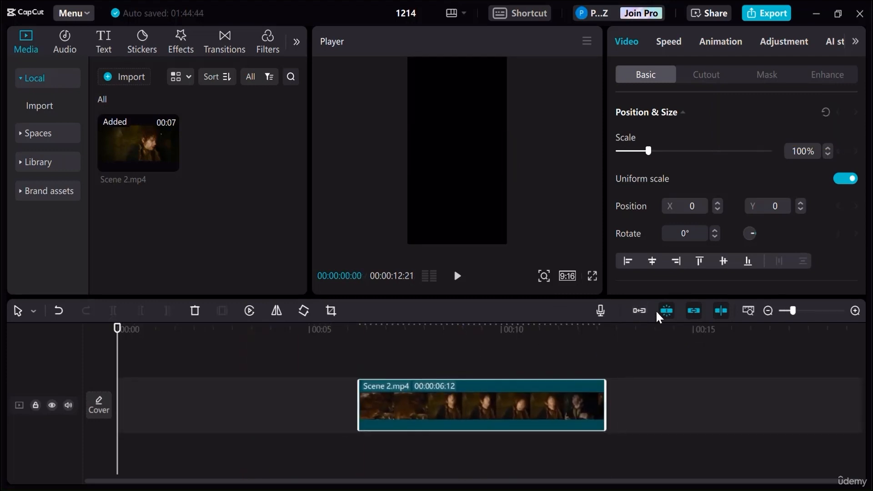
{"action": "left_click", "coordinate": [641, 312]}
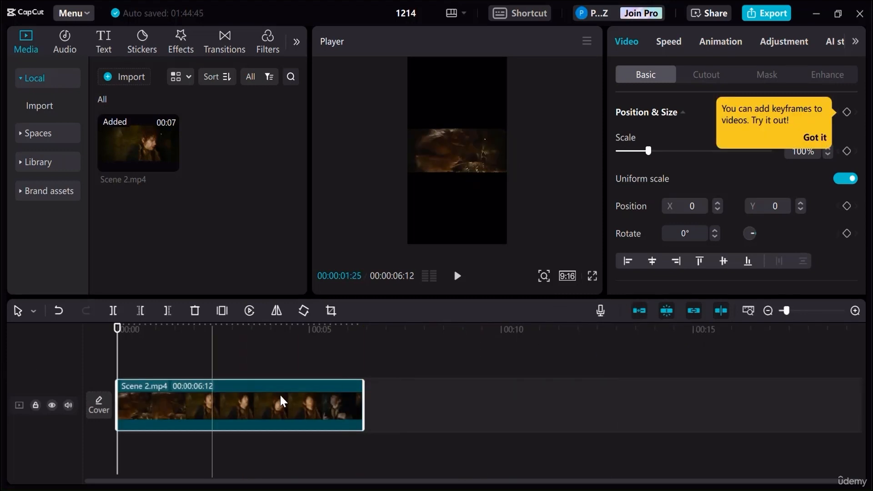
- Turn off the main track magnet and move the Scene 2 clip to start about 4.4 seconds into the timeline
{"action": "left_click", "coordinate": [639, 311]}
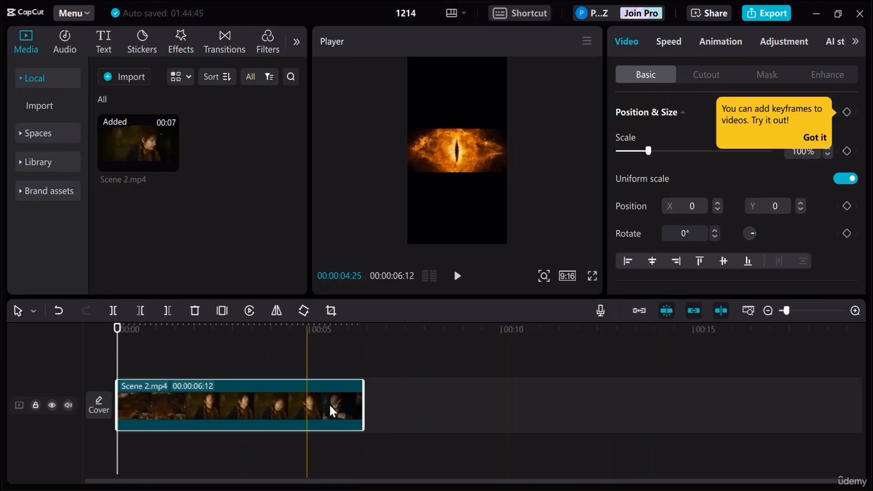
{"action": "left_click_drag", "start_coordinate": [333, 411], "coordinate": [476, 411]}
- Scale the Scene 2 clip to 437% and reposition it in the vertical frame at X -814, Y 0
{"action": "left_click", "coordinate": [384, 330]}
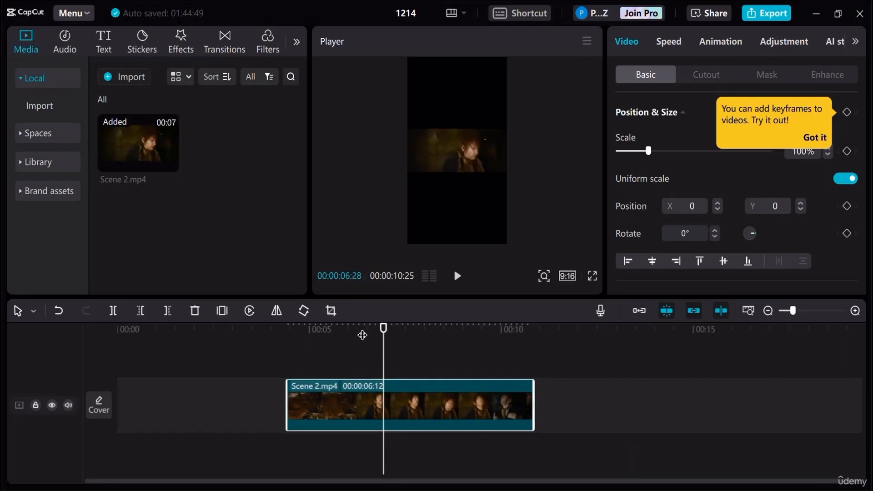
{"action": "left_click", "coordinate": [401, 335]}
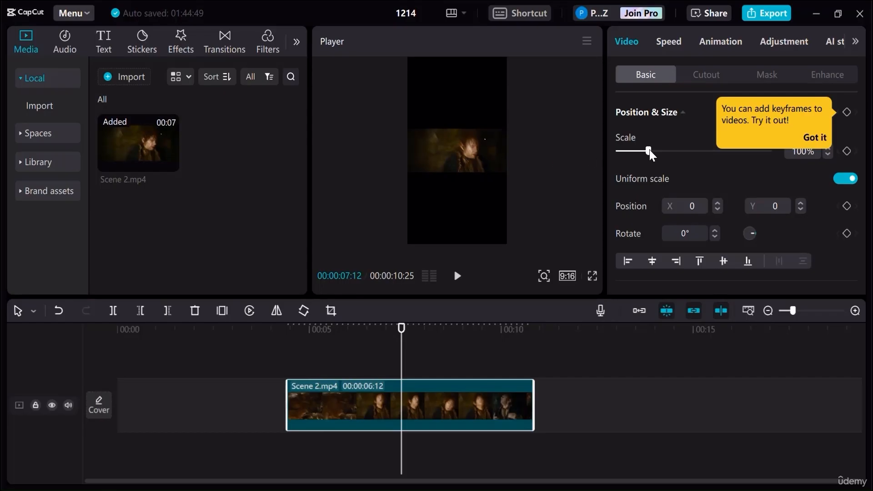
{"action": "left_click_drag", "start_coordinate": [648, 153], "coordinate": [752, 154]}
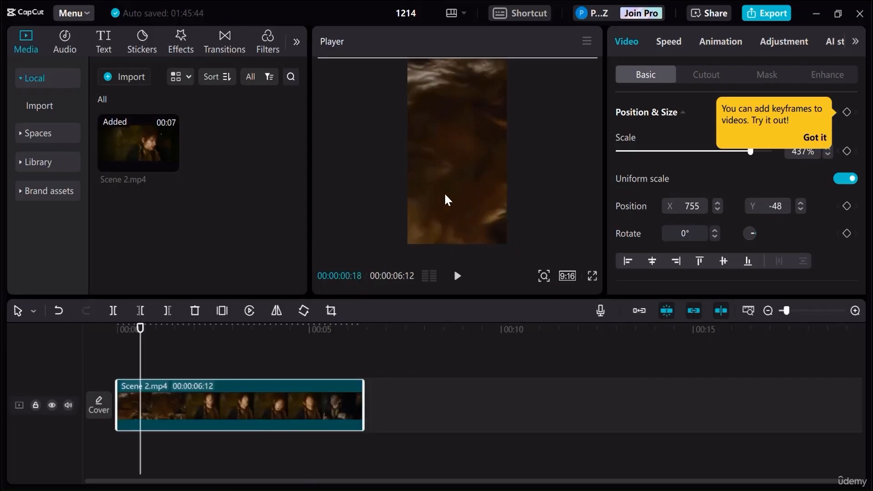
{"action": "left_click_drag", "start_coordinate": [468, 184], "coordinate": [409, 184]}
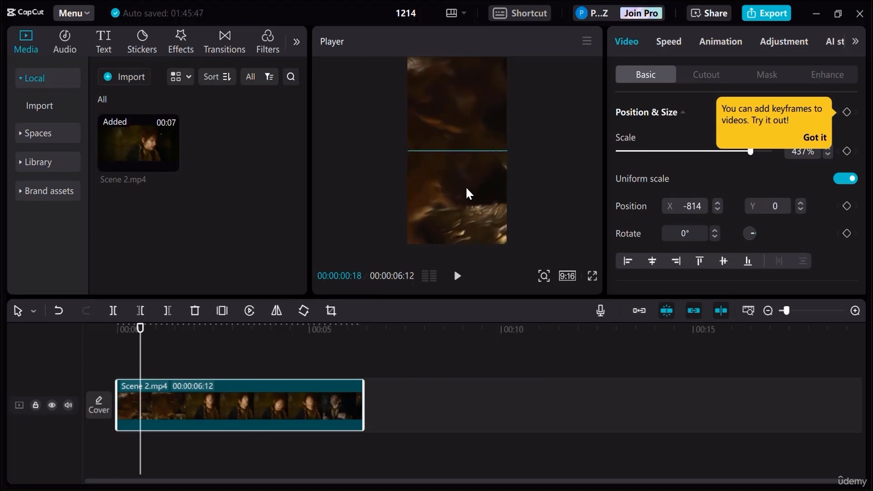
- Reposition the Scene 2 clip to X -769 while playing it to check framing, and move it to start about 6.5 seconds in
{"action": "left_click_drag", "start_coordinate": [468, 193], "coordinate": [510, 199]}
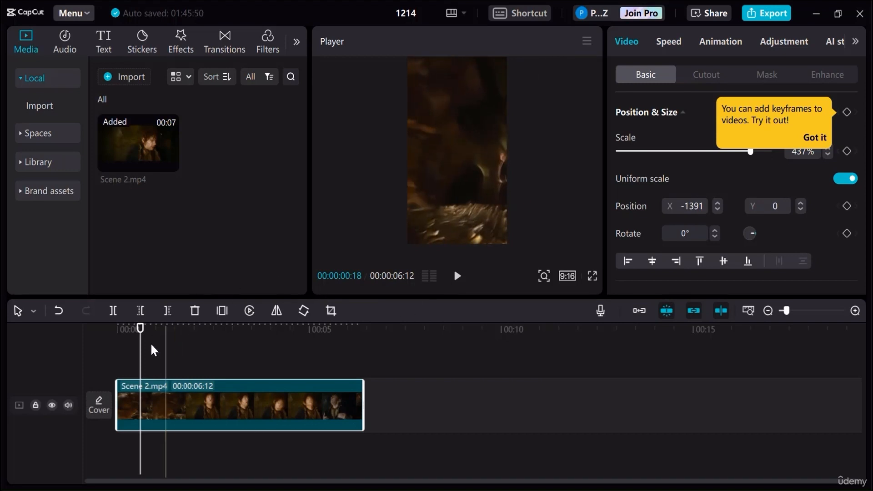
{"action": "left_click", "coordinate": [118, 329]}
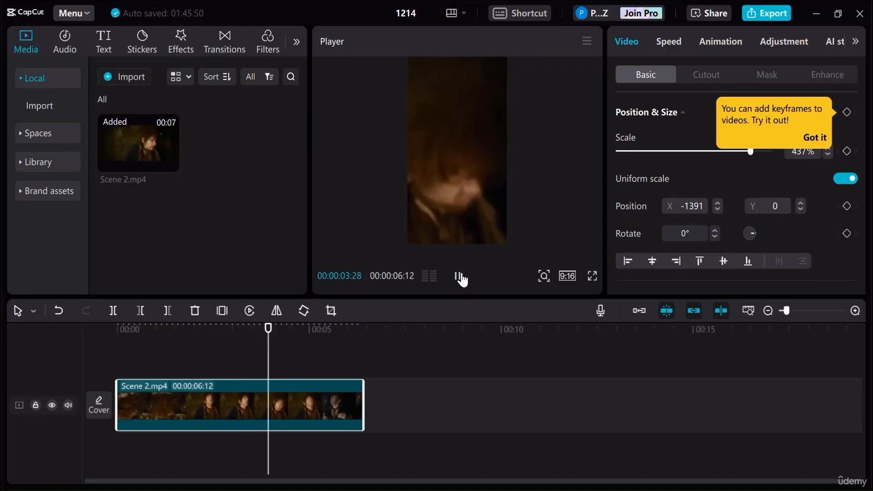
{"action": "left_click", "coordinate": [458, 276]}
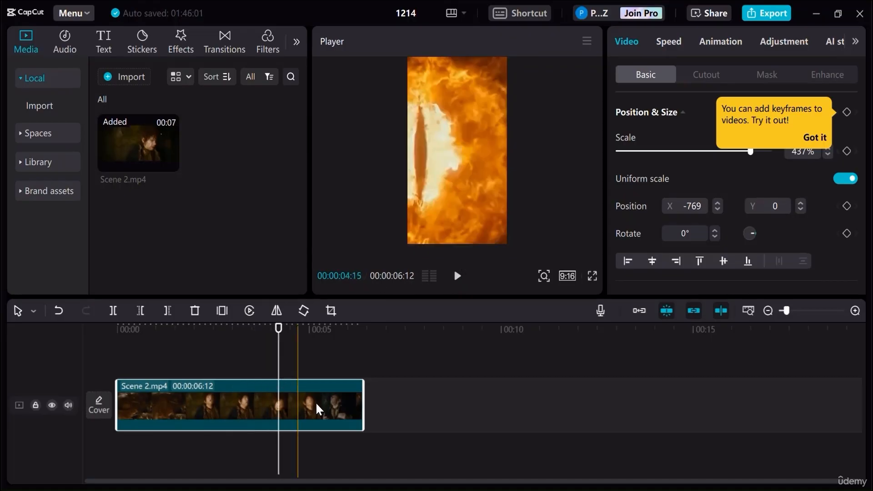
{"action": "left_click_drag", "start_coordinate": [317, 402], "coordinate": [568, 401]}
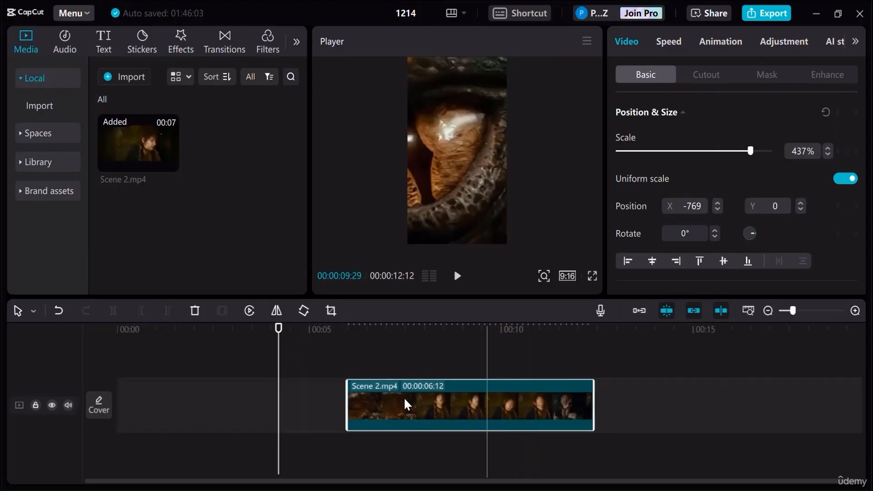
{"action": "left_click_drag", "start_coordinate": [407, 402], "coordinate": [442, 414]}
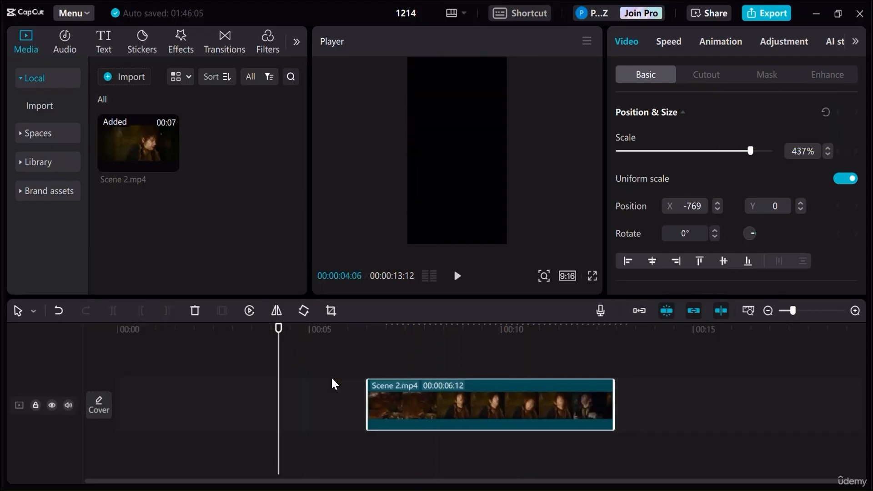
- Import Scene 3.mp4 from the Scene 3 folder and place it directly after the Scene 2 clip
{"action": "left_click", "coordinate": [131, 79]}
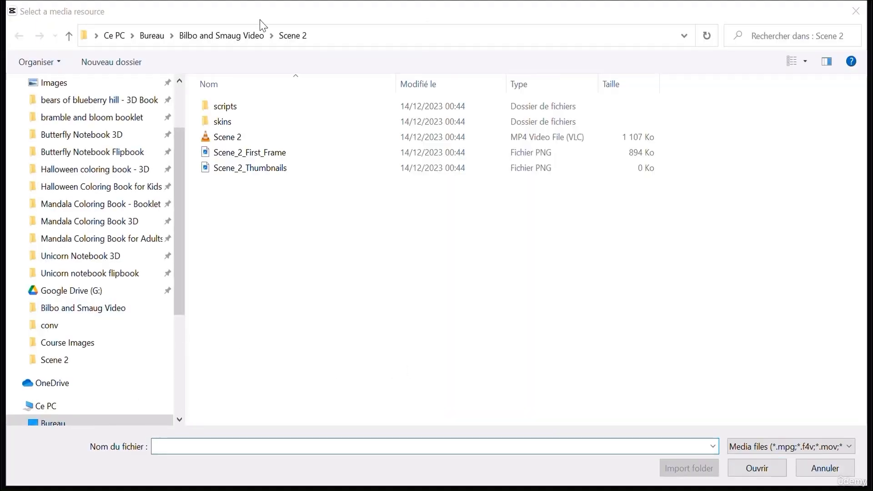
{"action": "left_click", "coordinate": [70, 36]}
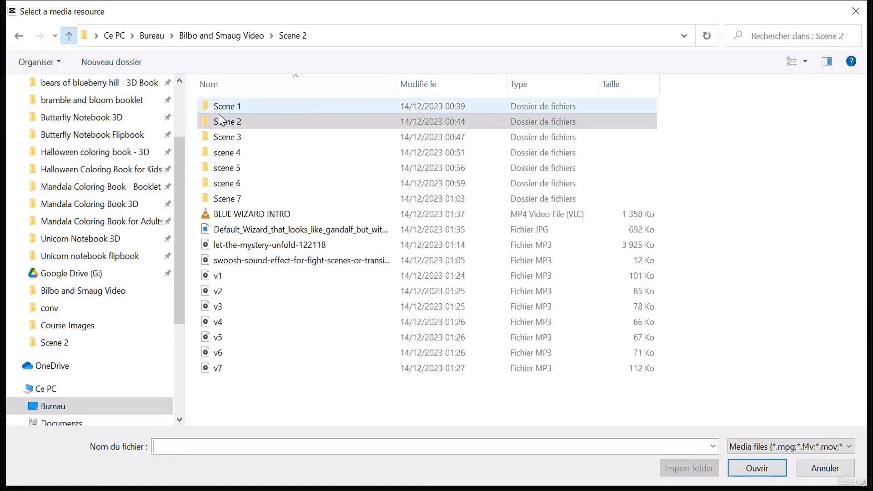
{"action": "left_click", "coordinate": [240, 139]}
{"action": "double_click", "coordinate": [239, 139]}
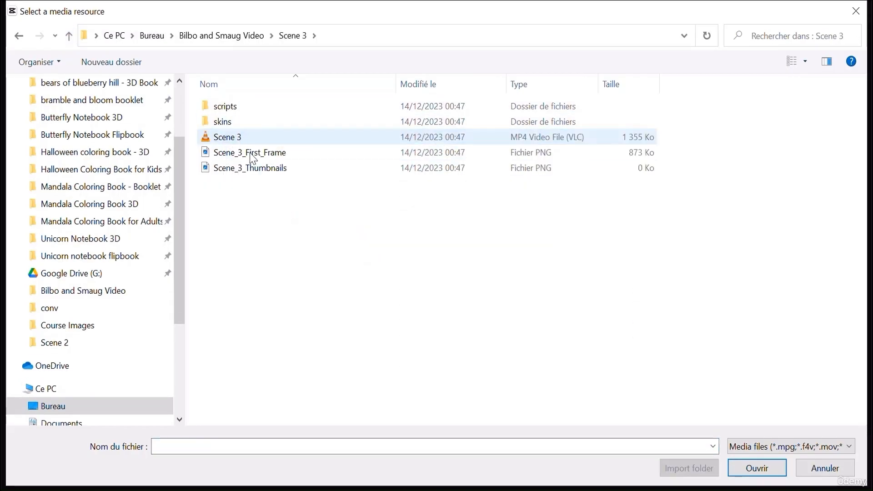
{"action": "double_click", "coordinate": [239, 137]}
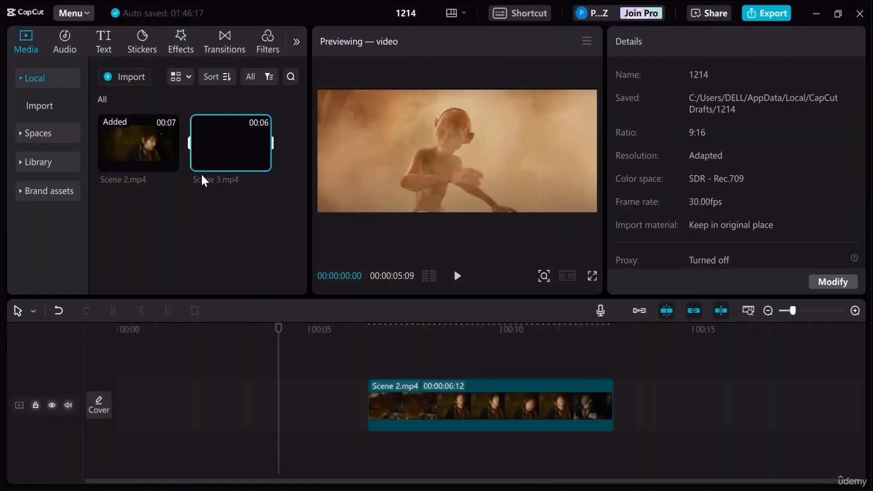
{"action": "left_click_drag", "start_coordinate": [800, 390], "coordinate": [630, 406]}
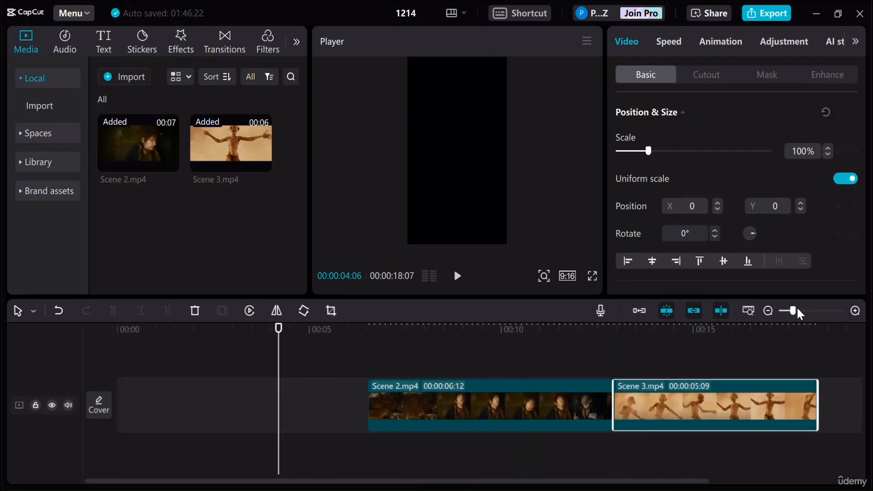
- Import scene 4.mp4 from the scene 4 folder and place it directly after the Scene 3 clip
{"action": "left_click", "coordinate": [770, 309]}
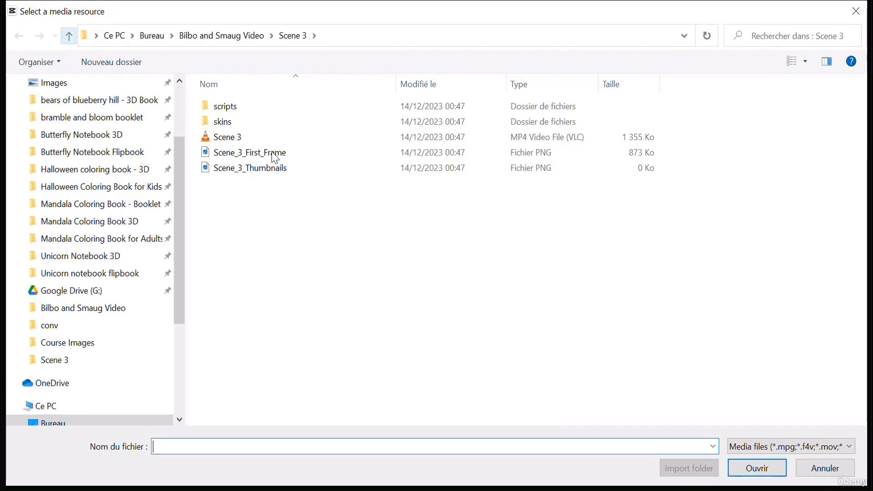
{"action": "key", "text": "alt+Up"}
{"action": "double_click", "coordinate": [261, 152]}
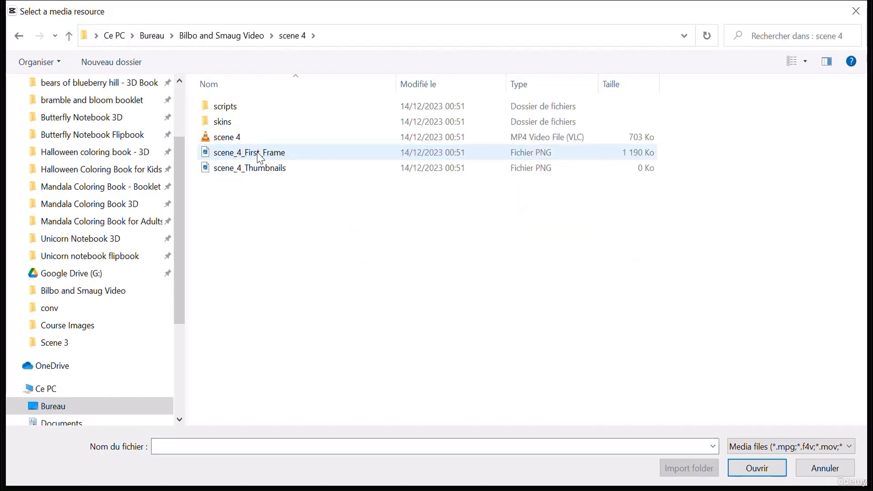
{"action": "double_click", "coordinate": [251, 136]}
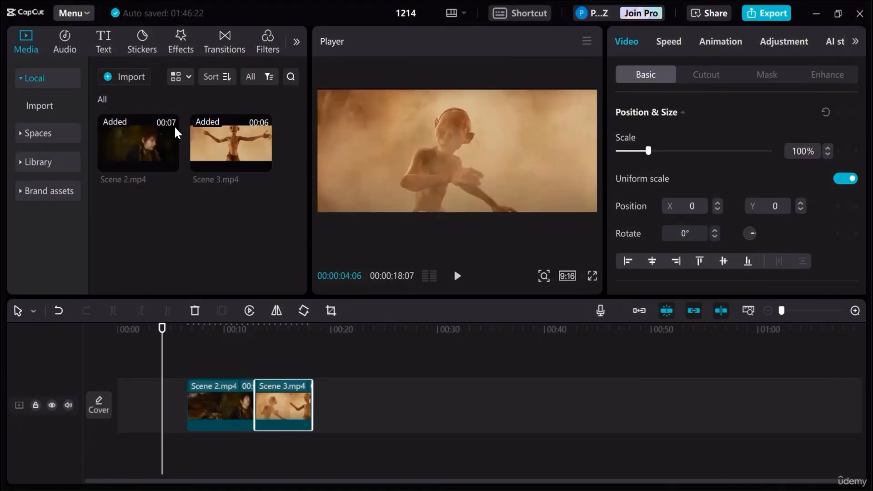
{"action": "left_click_drag", "start_coordinate": [139, 224], "coordinate": [312, 402]}
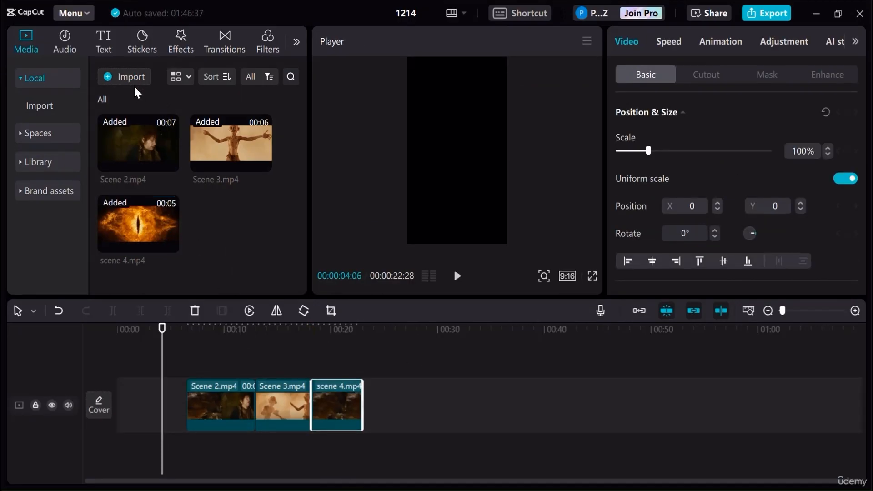
- Import scene 5.mp4 from the scene 5 folder and place it directly after the scene 4 clip
{"action": "double_click", "coordinate": [279, 199]}
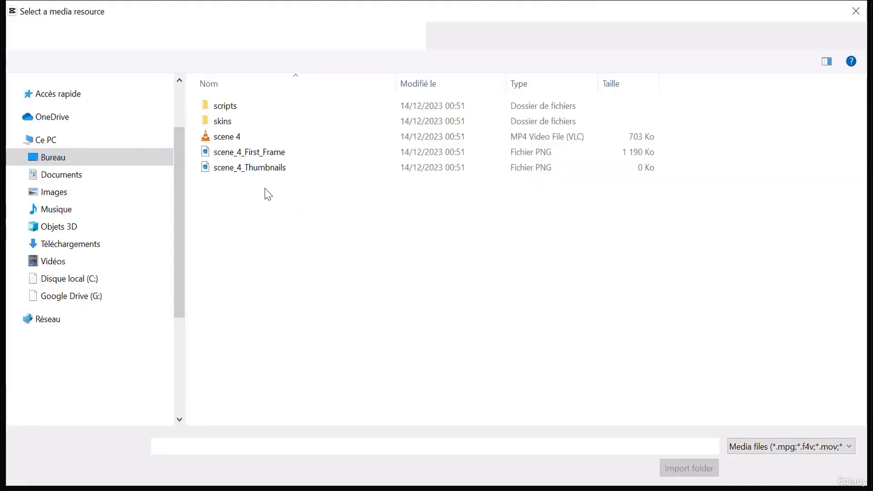
{"action": "left_click", "coordinate": [69, 37]}
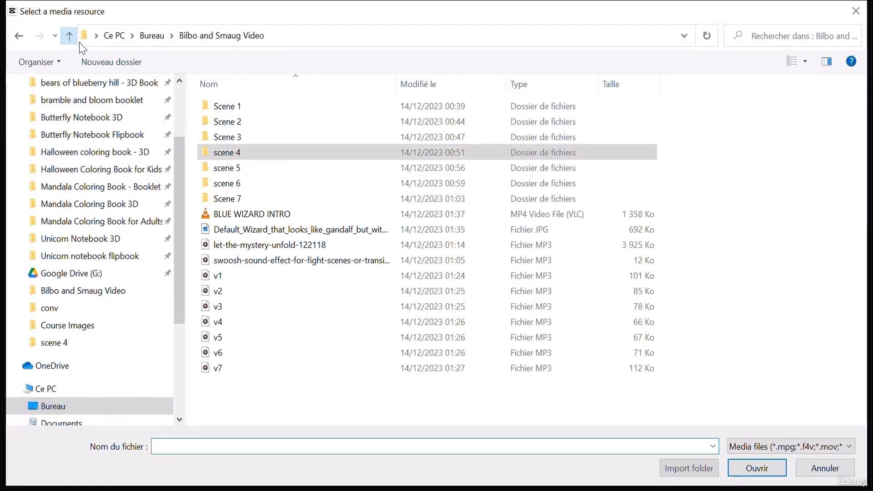
{"action": "double_click", "coordinate": [237, 169]}
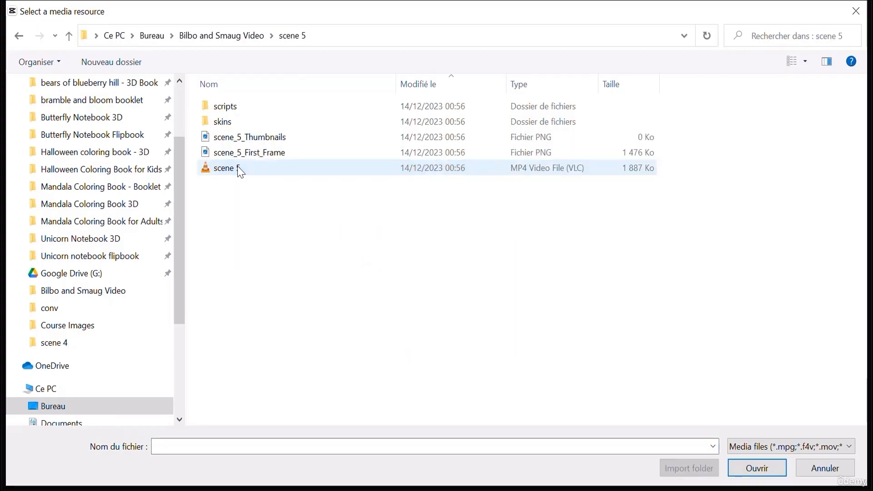
{"action": "double_click", "coordinate": [229, 169]}
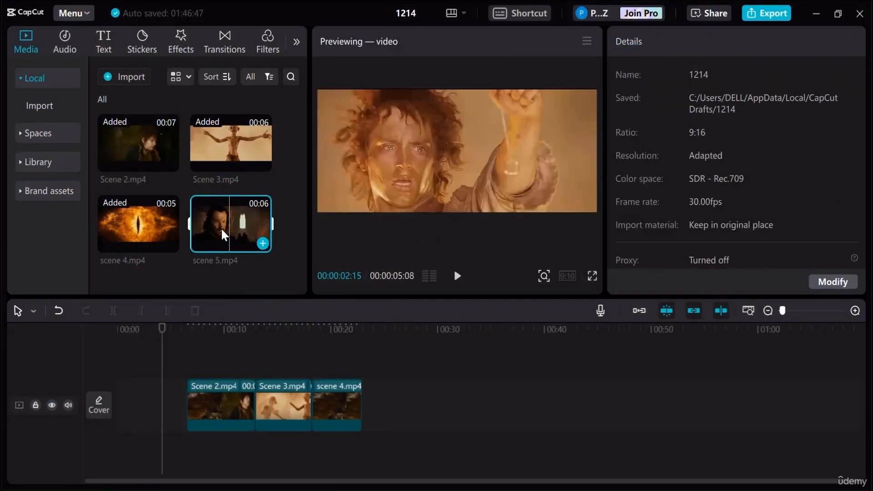
{"action": "left_click", "coordinate": [407, 430]}
{"action": "left_click_drag", "start_coordinate": [231, 223], "coordinate": [360, 395]}
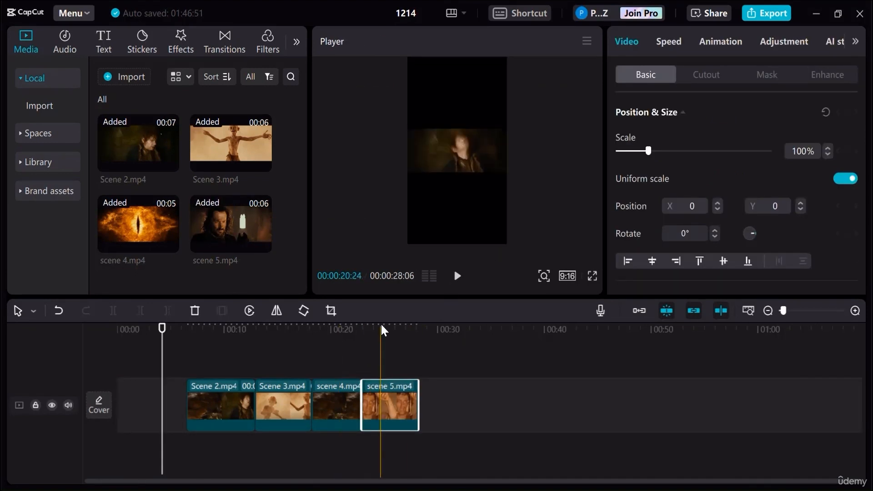
- Import scene 6.mp4 from the scene 6 folder and place it directly after the scene 5 clip
{"action": "left_click", "coordinate": [380, 324]}
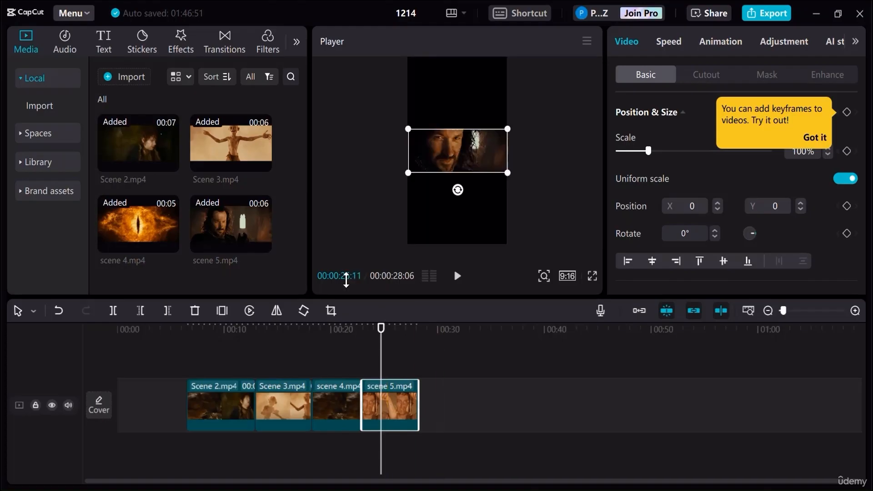
{"action": "left_click", "coordinate": [132, 78]}
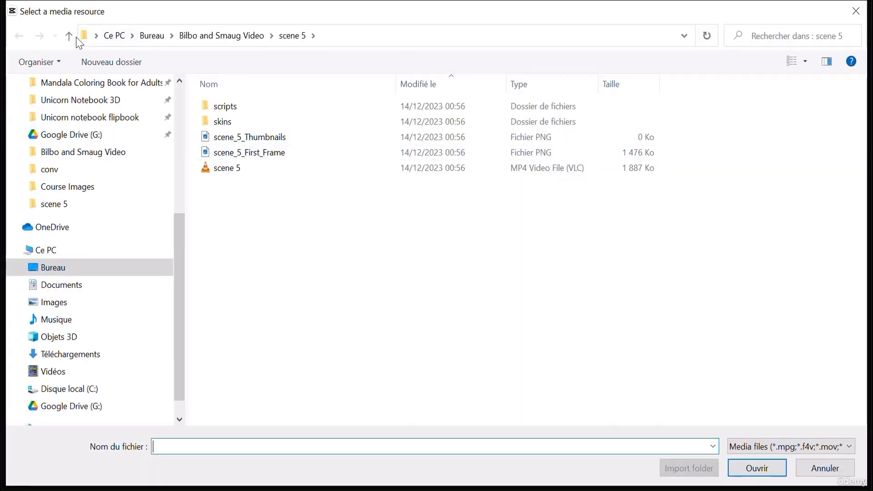
{"action": "left_click", "coordinate": [71, 36]}
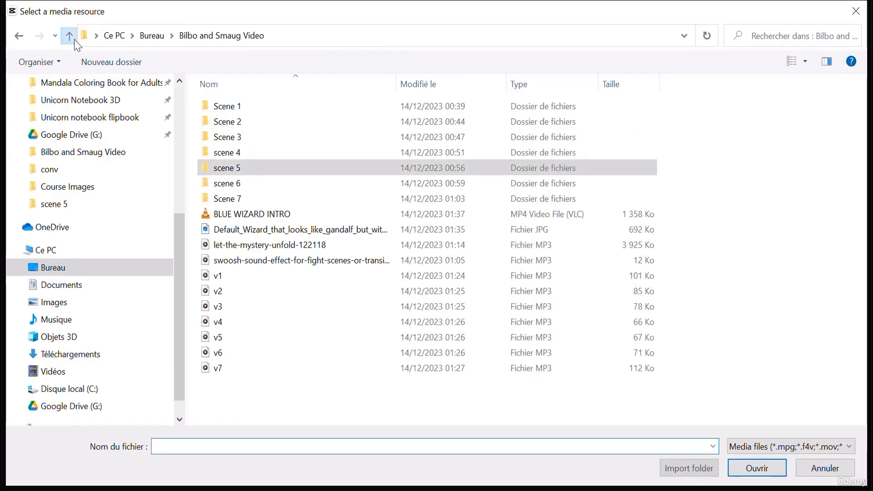
{"action": "left_click", "coordinate": [258, 185]}
{"action": "double_click", "coordinate": [258, 186]}
{"action": "double_click", "coordinate": [220, 141]}
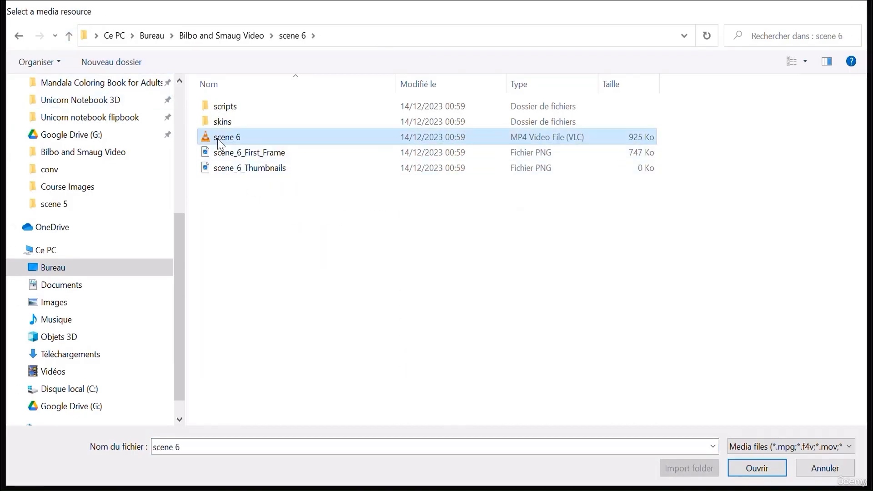
{"action": "left_click_drag", "start_coordinate": [160, 250], "coordinate": [418, 397]}
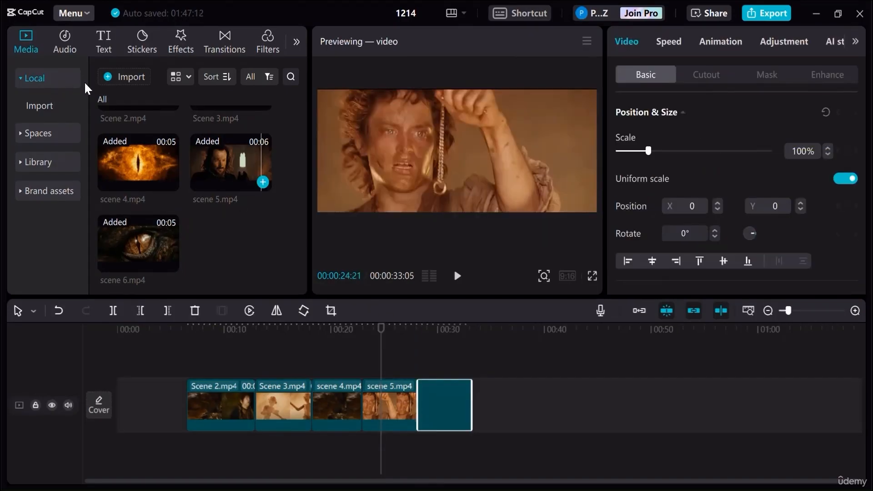
- Import Scene 7.mp4 from the Scene 7 folder and place it directly after the scene 6 clip
{"action": "left_click", "coordinate": [119, 77]}
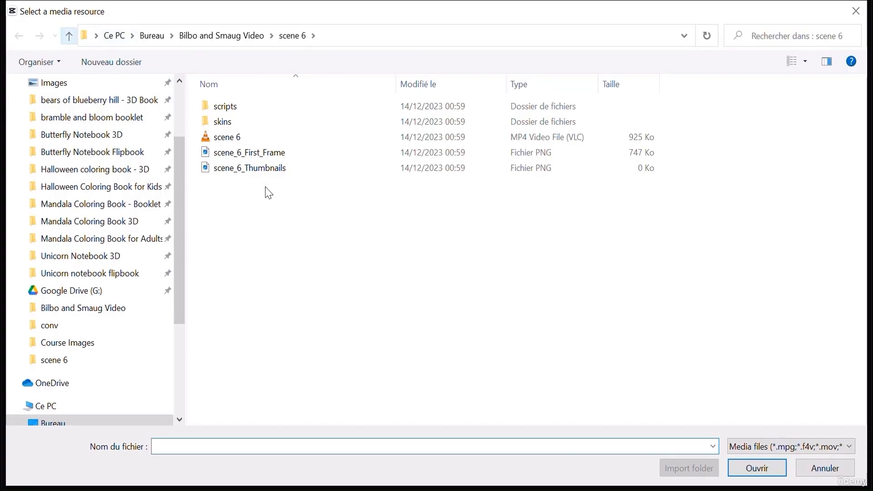
{"action": "key", "text": "alt+Up"}
{"action": "double_click", "coordinate": [267, 196]}
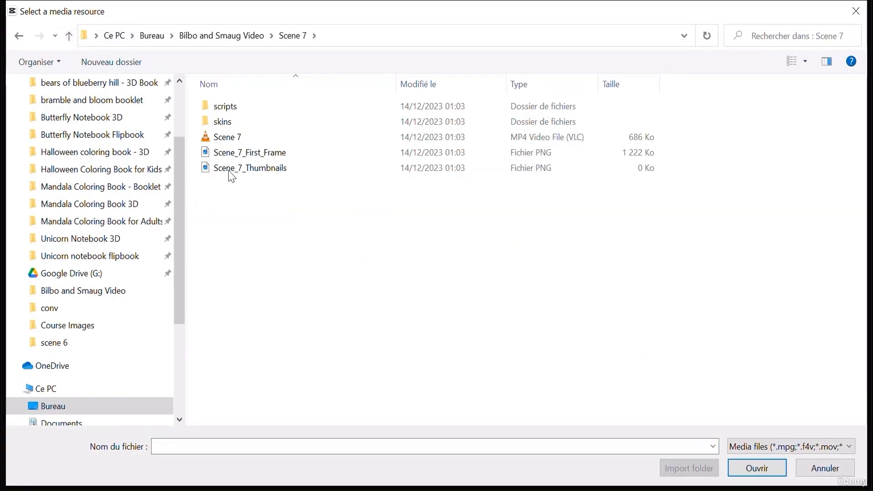
{"action": "double_click", "coordinate": [237, 138]}
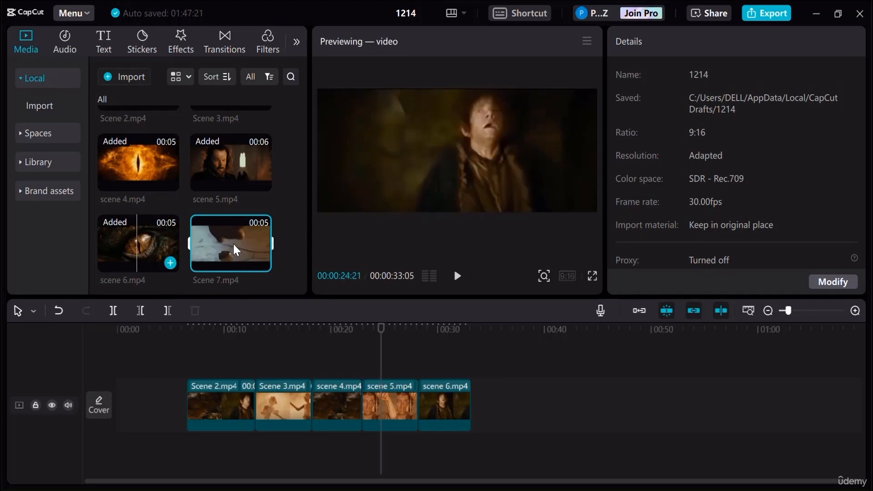
{"action": "left_click_drag", "start_coordinate": [234, 246], "coordinate": [471, 401]}
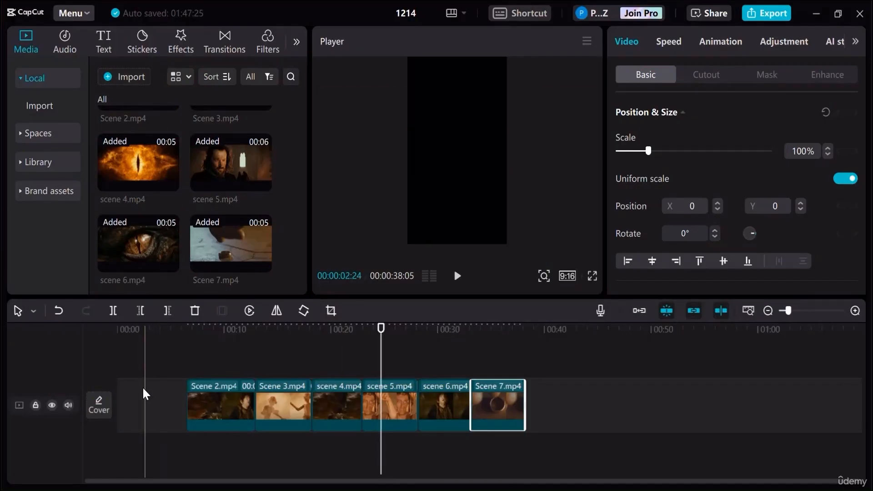
- Move all six scene clips together so that Scene 2 starts about 15.8 seconds into the timeline
{"action": "left_click_drag", "start_coordinate": [204, 353], "coordinate": [488, 444]}
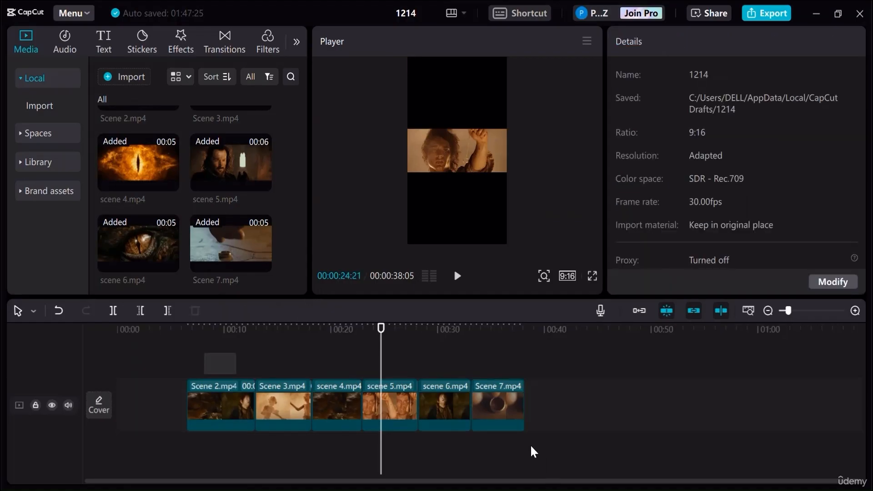
{"action": "left_click_drag", "start_coordinate": [501, 405], "coordinate": [600, 402]}
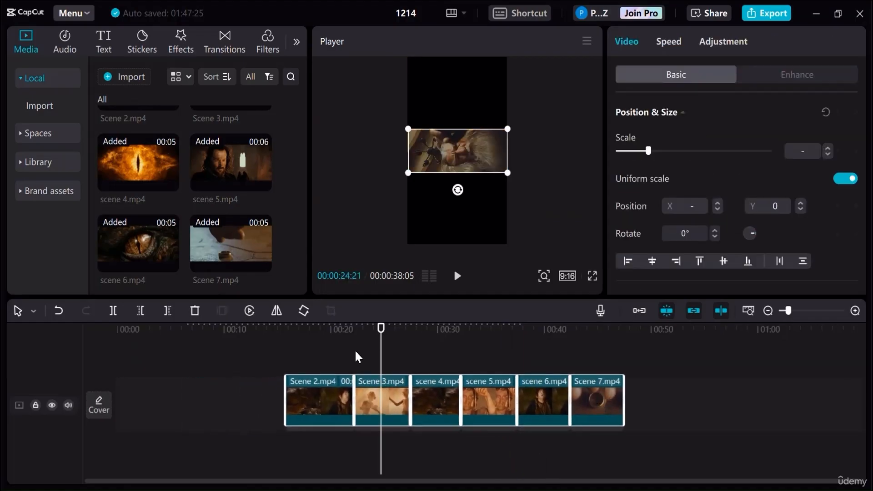
- Import the intro scene .mp4 clip and place it near the start of the timeline, on the same track as the six scene clips
{"action": "left_click", "coordinate": [137, 78]}
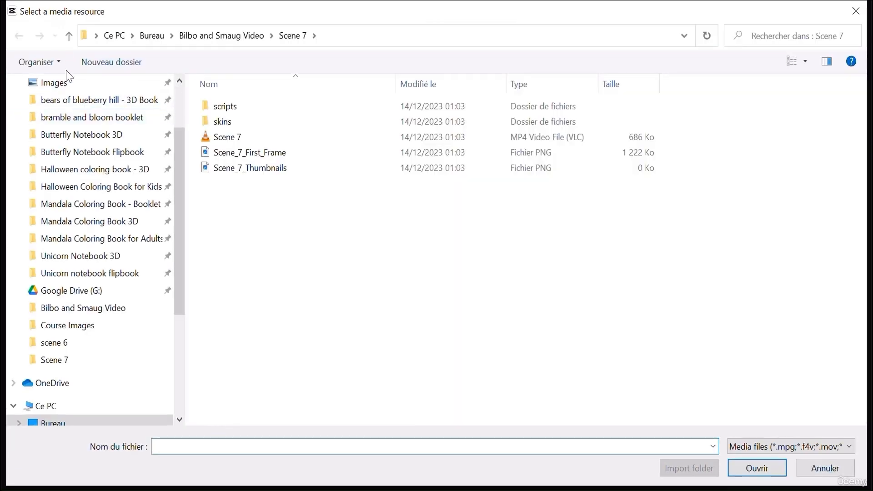
{"action": "scroll", "coordinate": [109, 130], "scroll_direction": "up", "scroll_amount": 1}
{"action": "double_click", "coordinate": [291, 136]}
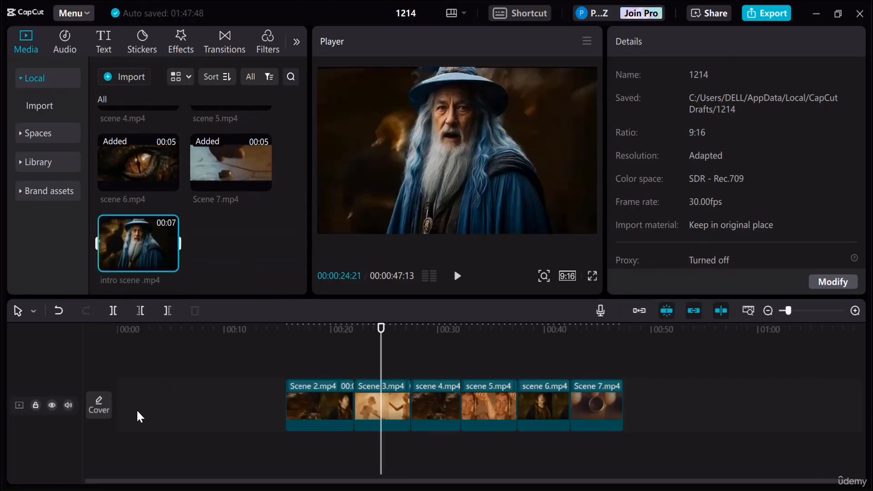
{"action": "mouse_move", "coordinate": [139, 416]}
{"action": "left_mouse_down"}
{"action": "mouse_move", "coordinate": [154, 416]}
{"action": "mouse_move", "coordinate": [122, 414]}
{"action": "mouse_move", "coordinate": [143, 408]}
{"action": "mouse_move", "coordinate": [133, 408]}
{"action": "left_mouse_up"}
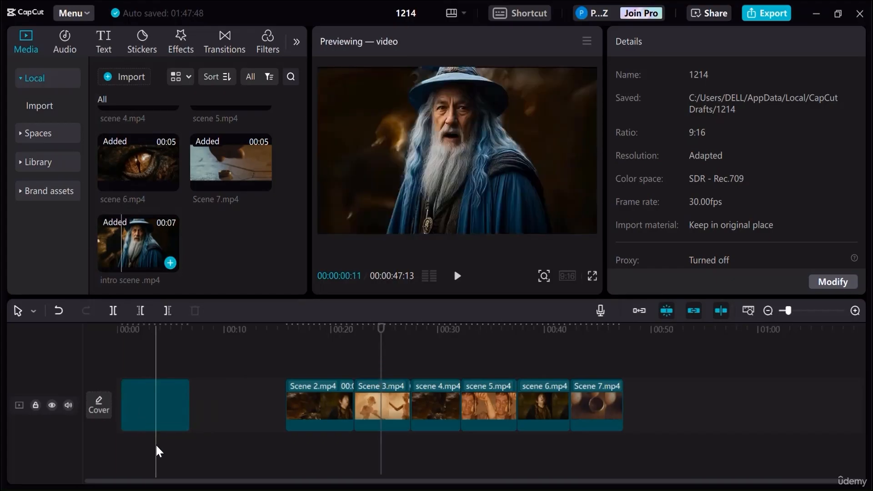
{"action": "left_click", "coordinate": [133, 406]}
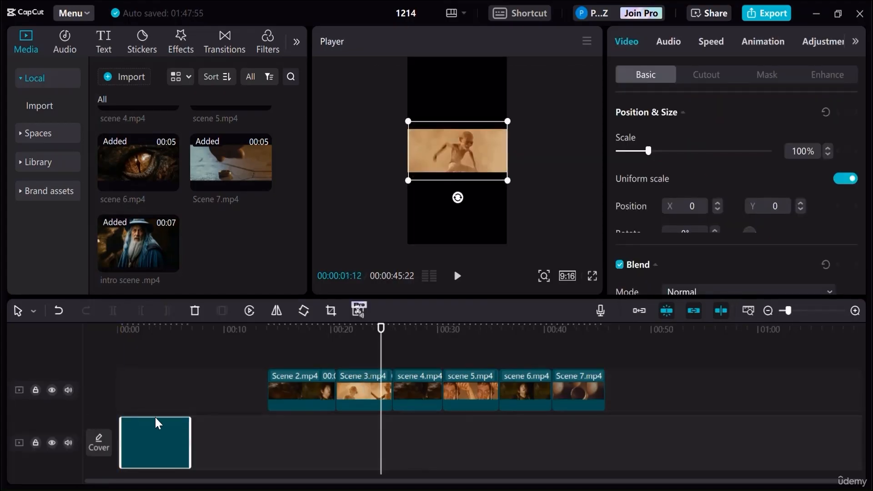
{"action": "left_click_drag", "start_coordinate": [157, 423], "coordinate": [150, 372]}
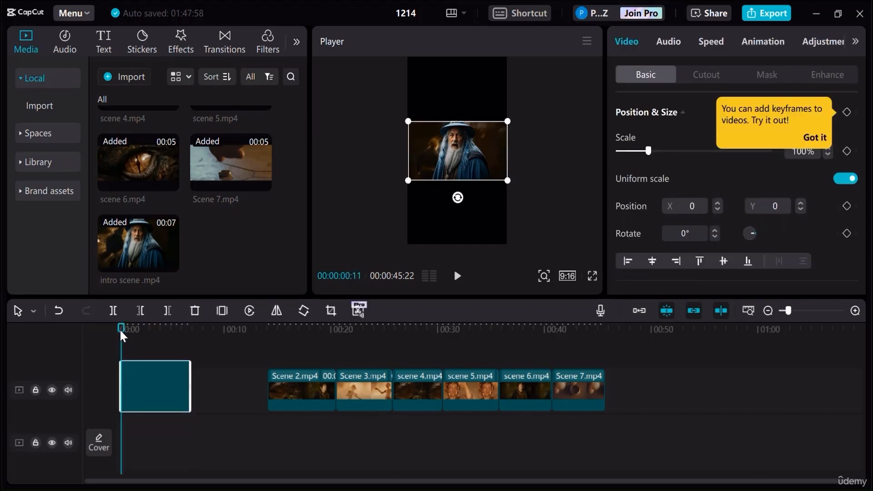
- Move the intro scene clip to the very start of the timeline and preview its opening seconds
{"action": "left_click_drag", "start_coordinate": [120, 330], "coordinate": [101, 332]}
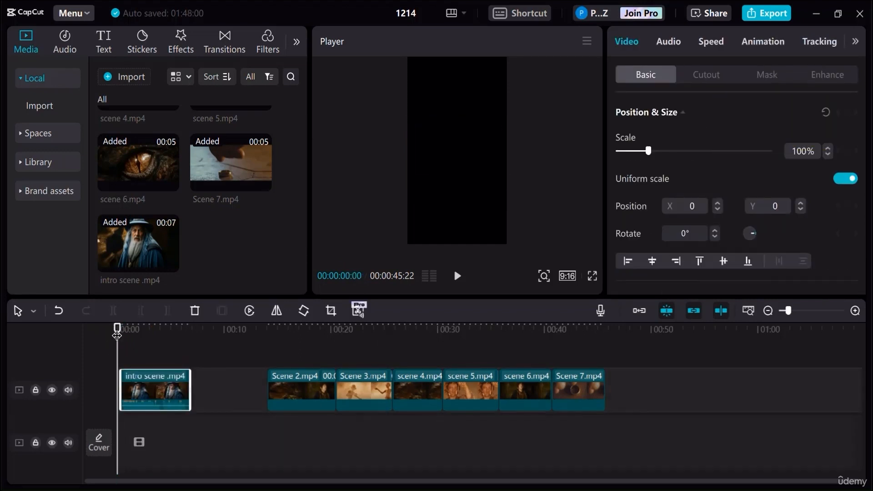
{"action": "left_click_drag", "start_coordinate": [149, 385], "coordinate": [137, 384]}
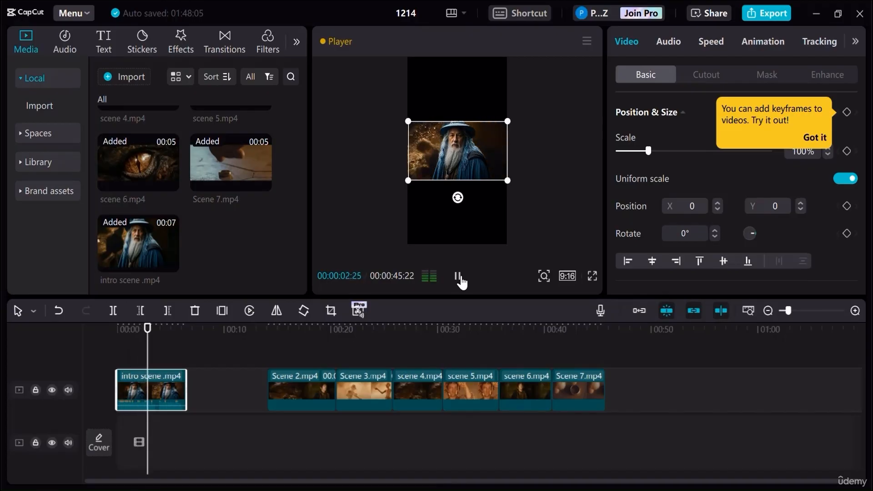
{"action": "left_click", "coordinate": [460, 282]}
- Replay the last two seconds of the intro scene clip to find where its ending should be cut
{"action": "left_click", "coordinate": [164, 337]}
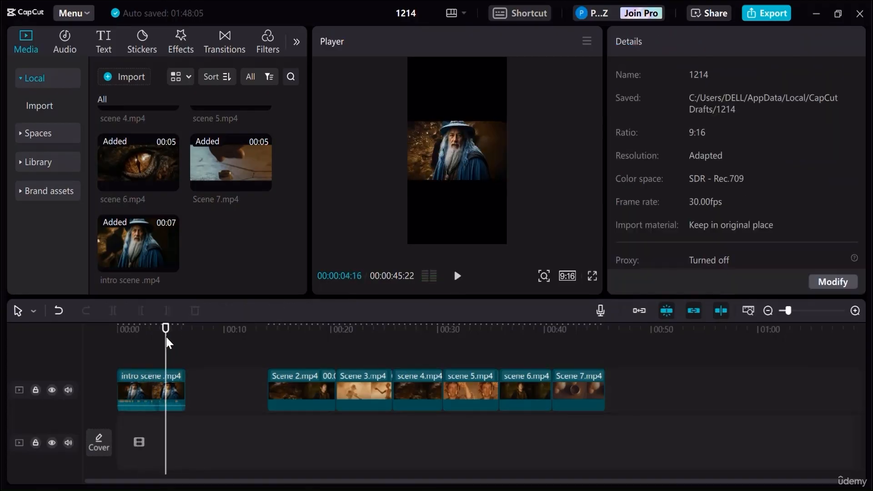
{"action": "left_click", "coordinate": [854, 311]}
{"action": "left_click", "coordinate": [854, 310]}
{"action": "left_click", "coordinate": [855, 311]}
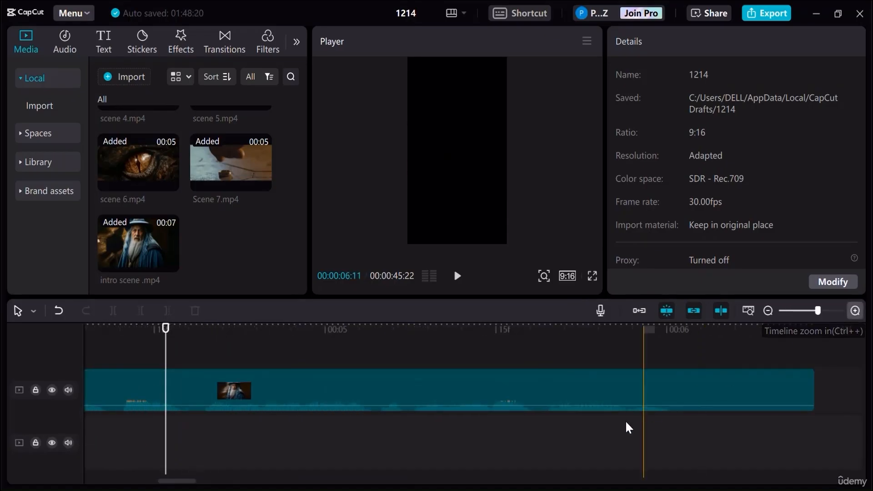
{"action": "left_click", "coordinate": [855, 310]}
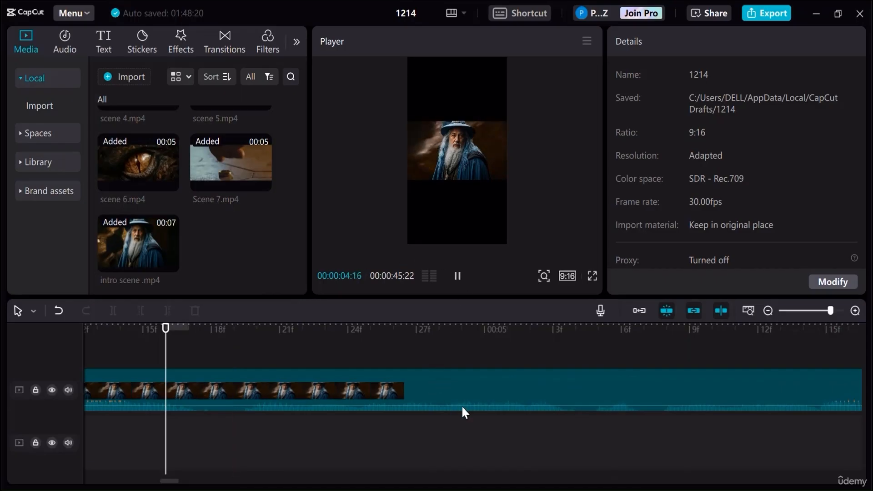
{"action": "left_click", "coordinate": [458, 277]}
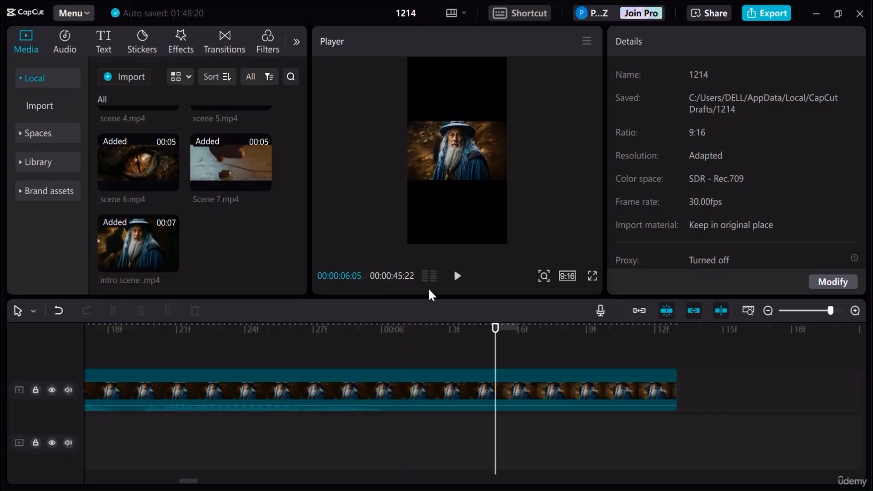
{"action": "left_click", "coordinate": [108, 327]}
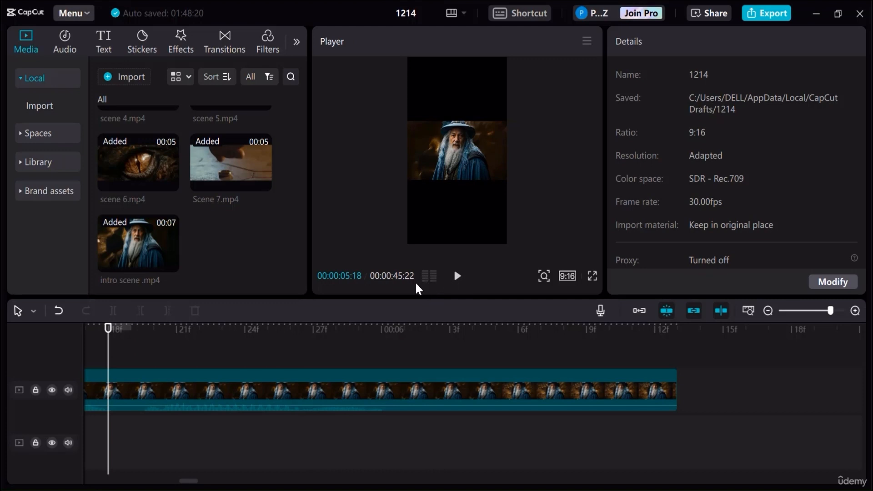
{"action": "left_click", "coordinate": [457, 278]}
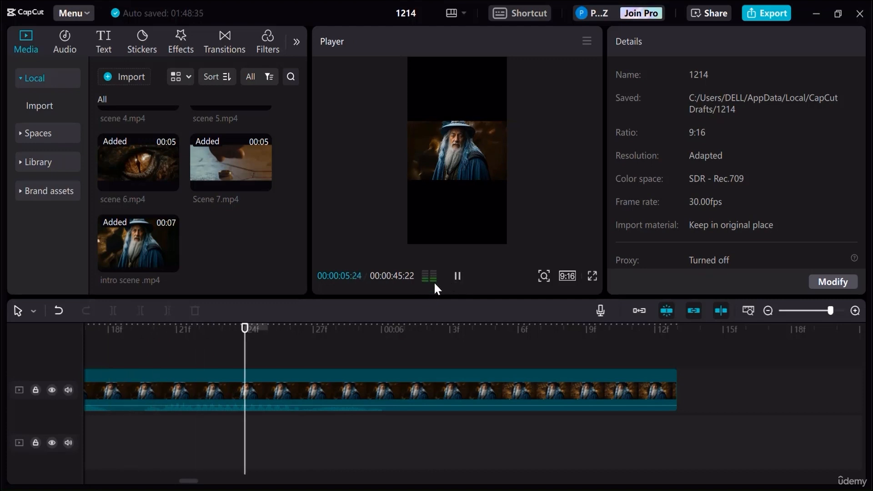
{"action": "left_click", "coordinate": [457, 277]}
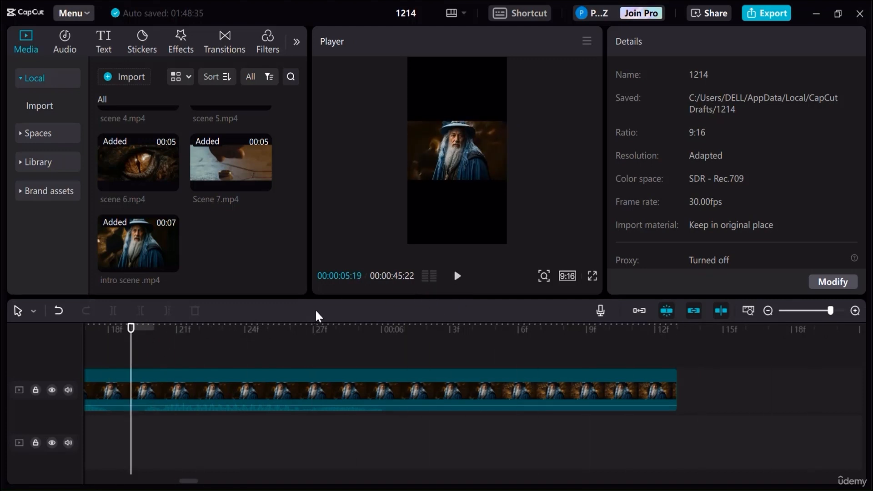
{"action": "left_click", "coordinate": [466, 284]}
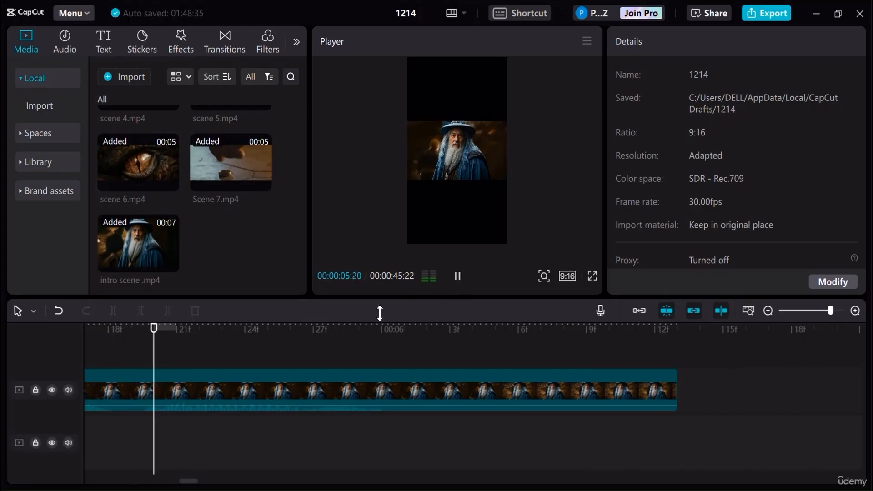
{"action": "left_click", "coordinate": [463, 283]}
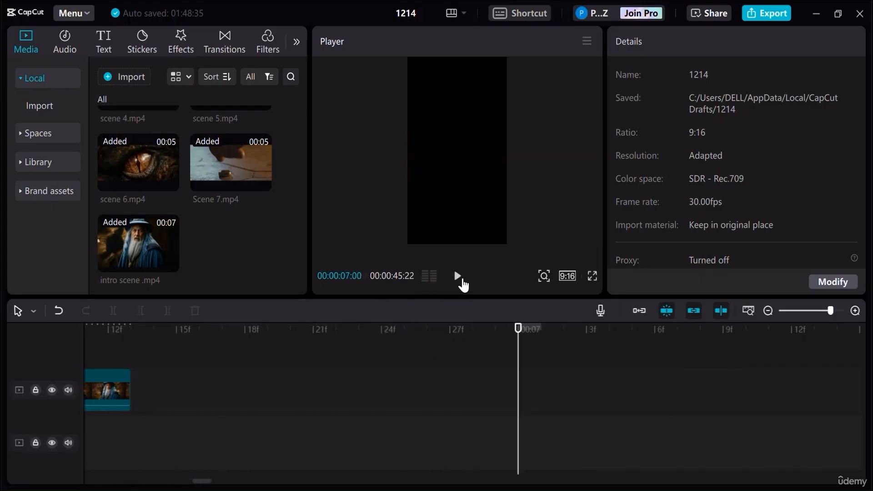
- Split the intro scene clip at 00:00:06:01 and delete the part after the cut
{"action": "left_click", "coordinate": [117, 326]}
{"action": "left_click_drag", "start_coordinate": [107, 332], "coordinate": [68, 323]}
{"action": "left_click_drag", "start_coordinate": [190, 336], "coordinate": [468, 357]}
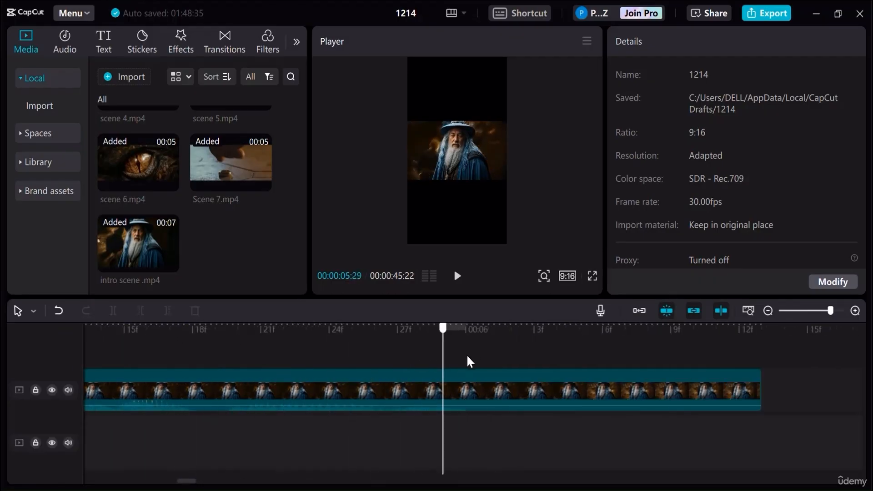
{"action": "left_click", "coordinate": [855, 311]}
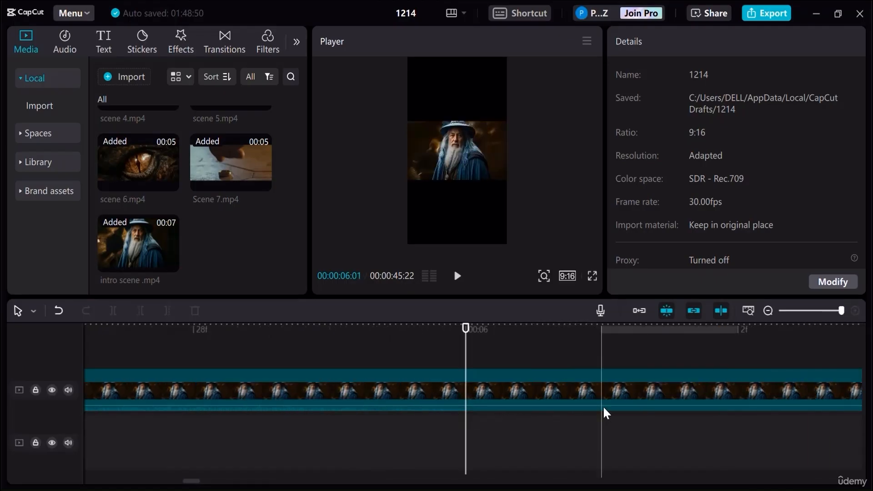
{"action": "left_click_drag", "start_coordinate": [470, 329], "coordinate": [554, 335]}
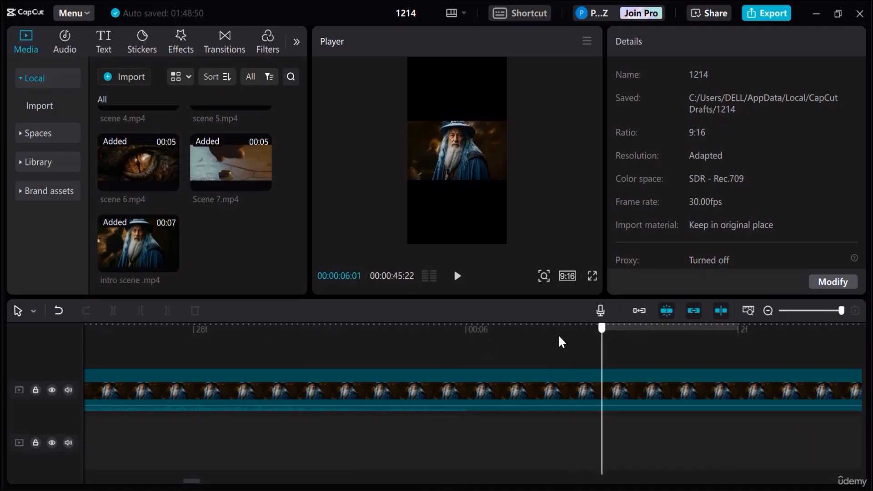
{"action": "left_click", "coordinate": [480, 389]}
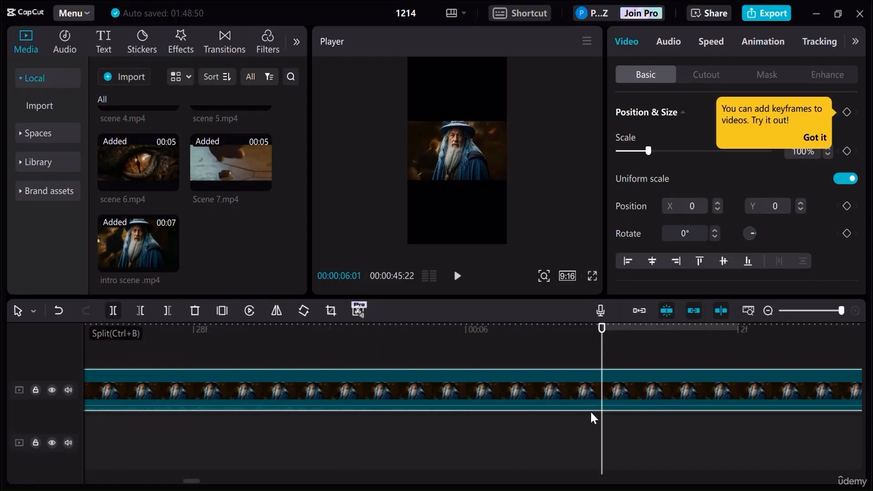
{"action": "key", "text": "Delete"}
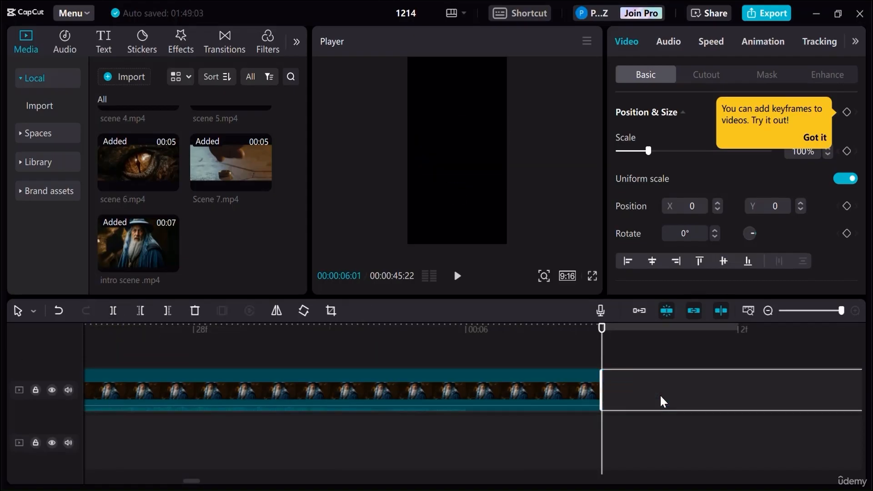
- Examine the frames of the trimmed intro clip between about 5:17 and 6:00 for a further cut point
{"action": "left_click", "coordinate": [466, 331]}
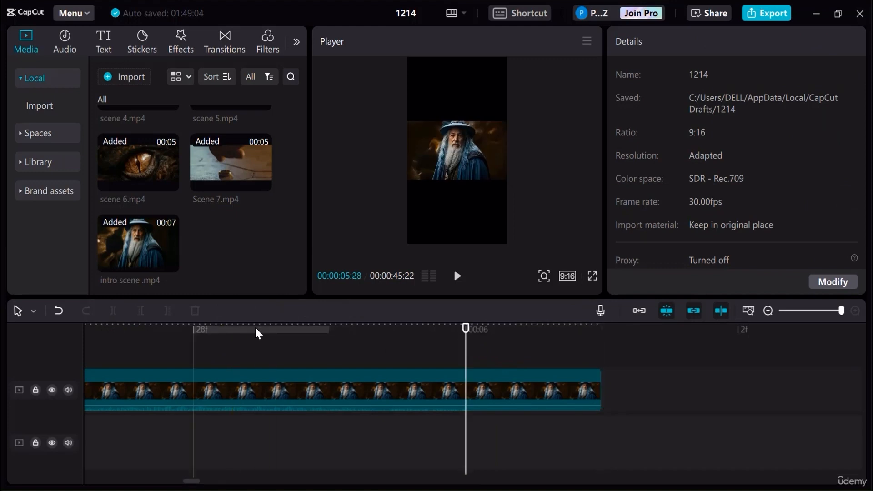
{"action": "left_click", "coordinate": [767, 311]}
{"action": "left_click", "coordinate": [767, 310]}
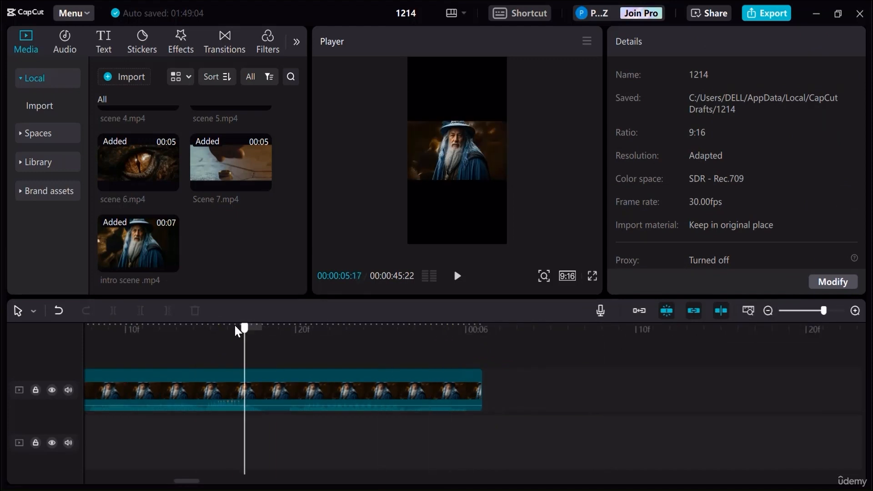
{"action": "left_click", "coordinate": [260, 328]}
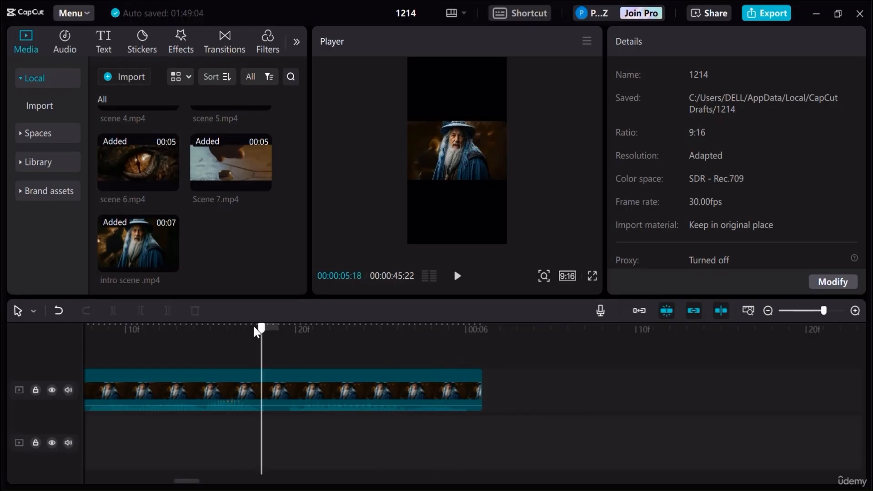
{"action": "left_click", "coordinate": [855, 311]}
{"action": "left_click", "coordinate": [855, 311]}
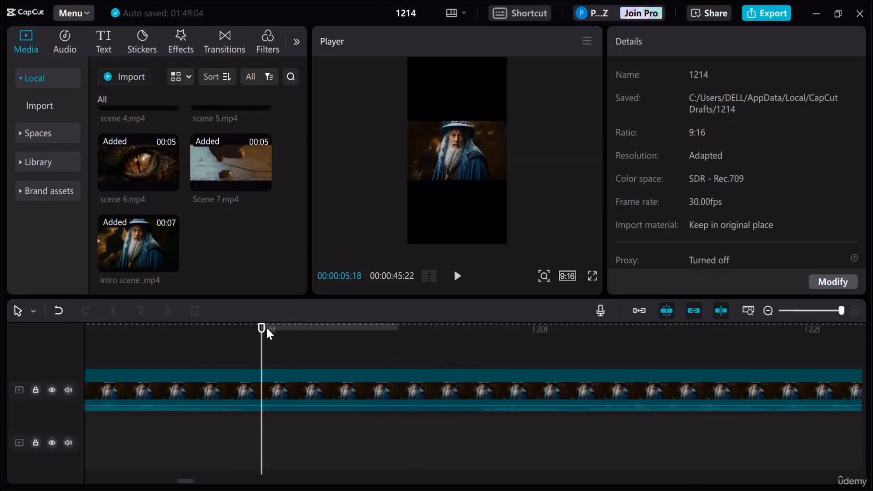
{"action": "left_click", "coordinate": [323, 340]}
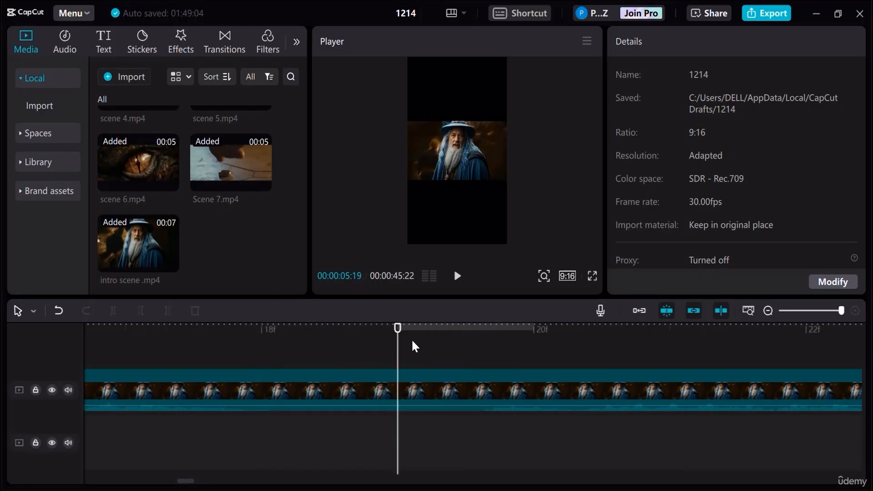
{"action": "left_click", "coordinate": [767, 310]}
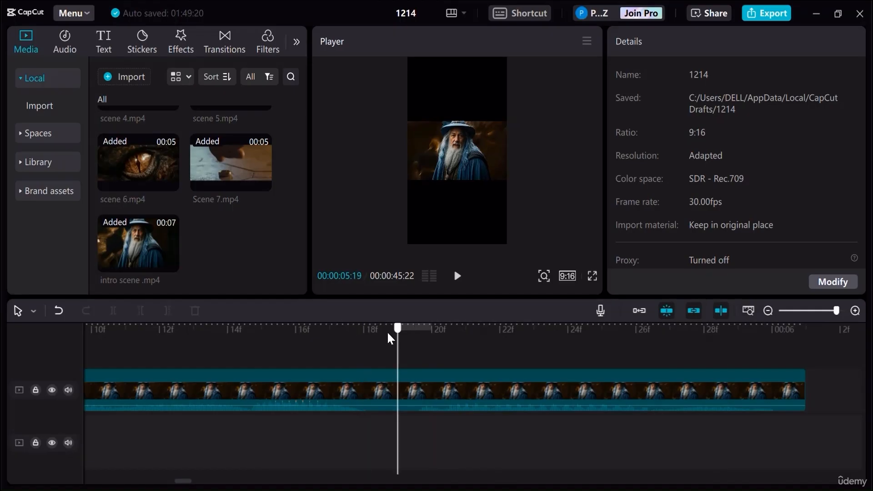
- Split the intro scene clip at 00:00:03:17
{"action": "left_click", "coordinate": [281, 336]}
{"action": "left_click_drag", "start_coordinate": [279, 337], "coordinate": [756, 393]}
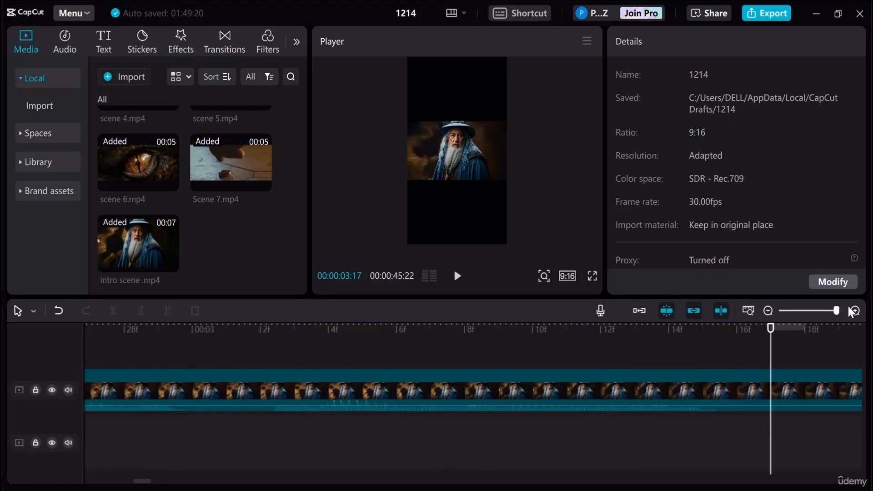
{"action": "left_click", "coordinate": [771, 311]}
{"action": "left_click", "coordinate": [771, 312]}
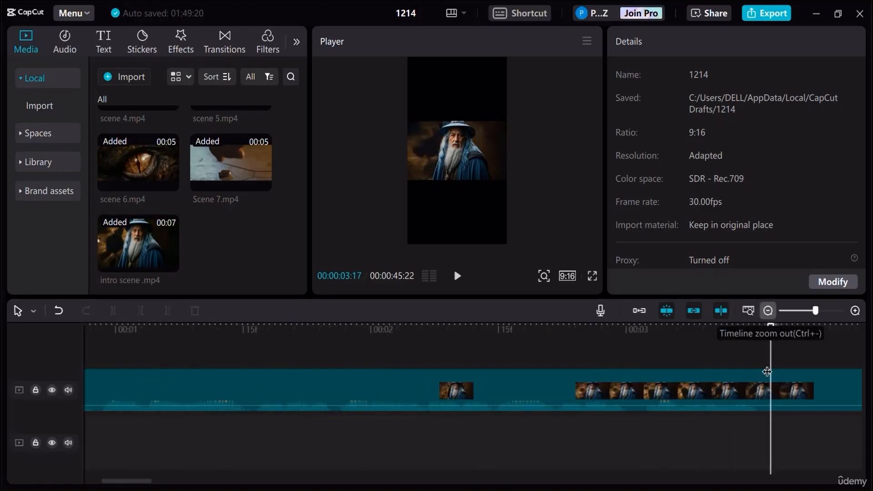
{"action": "left_click", "coordinate": [729, 381]}
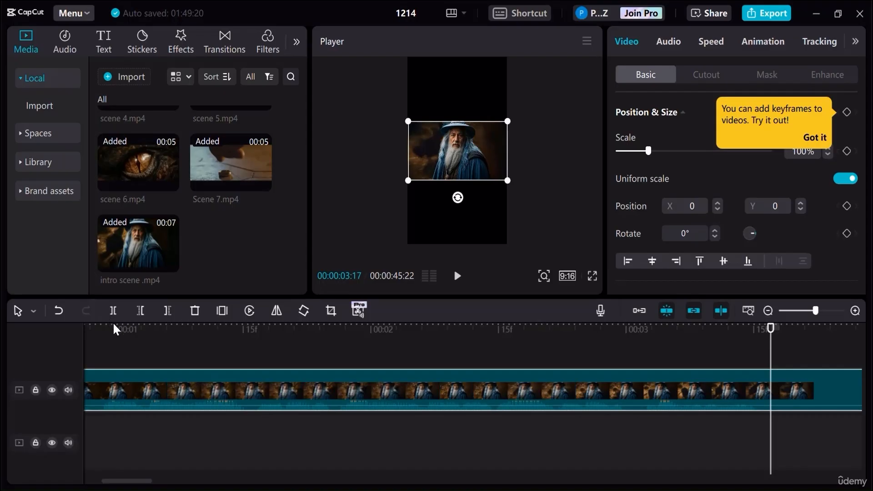
{"action": "left_click_drag", "start_coordinate": [141, 483], "coordinate": [171, 484]}
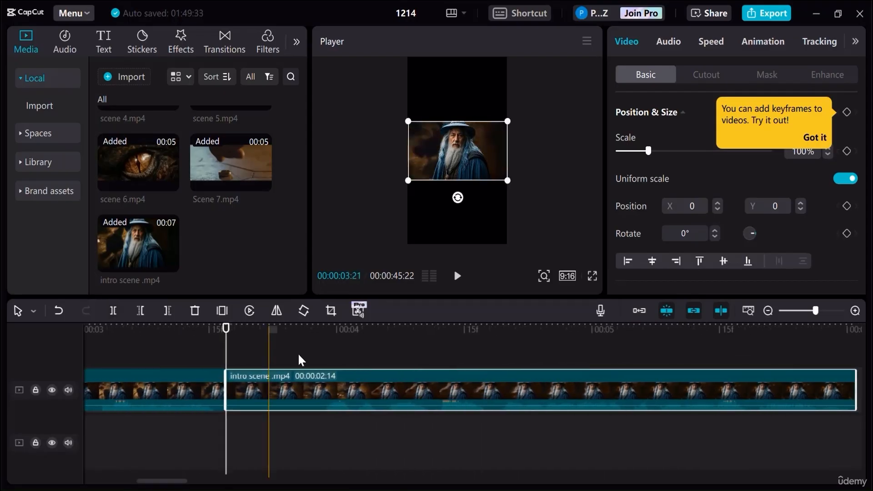
- Remove the intro section between 00:00:03:17 and 00:00:03:27 and place the remaining piece directly after the first one on the same track
{"action": "left_click", "coordinate": [309, 329]}
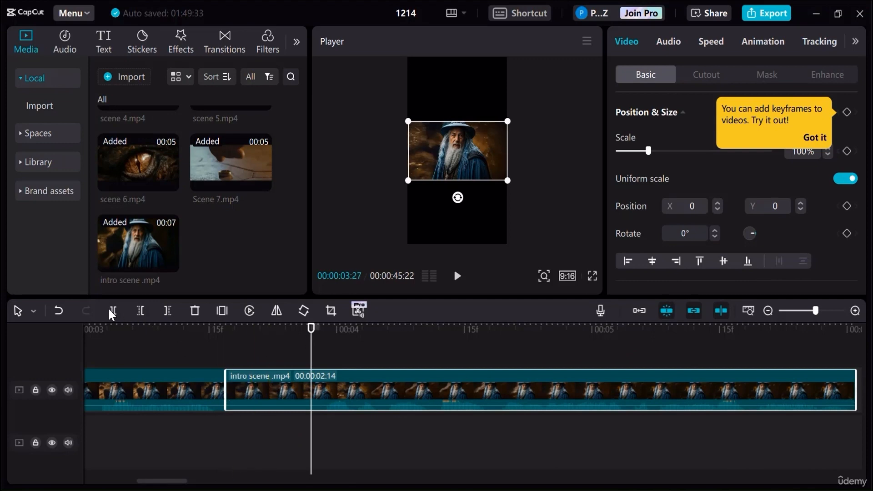
{"action": "left_click_drag", "start_coordinate": [281, 386], "coordinate": [244, 394]}
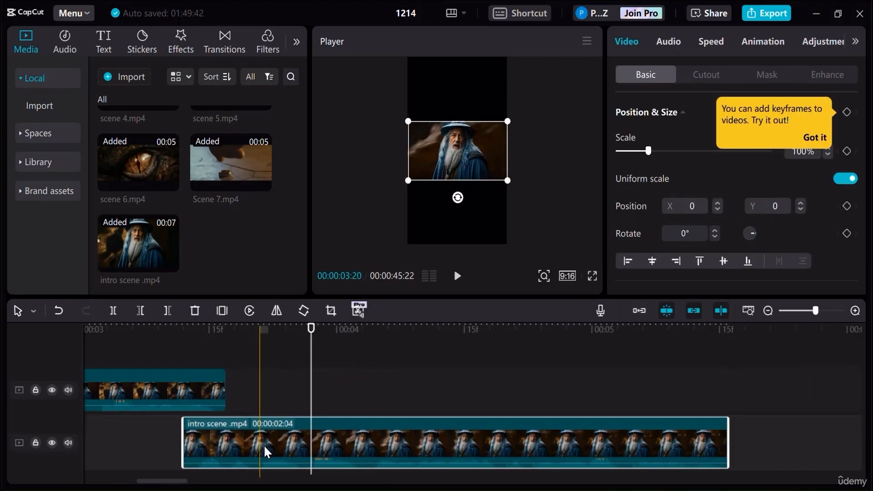
{"action": "left_click_drag", "start_coordinate": [320, 429], "coordinate": [318, 395]}
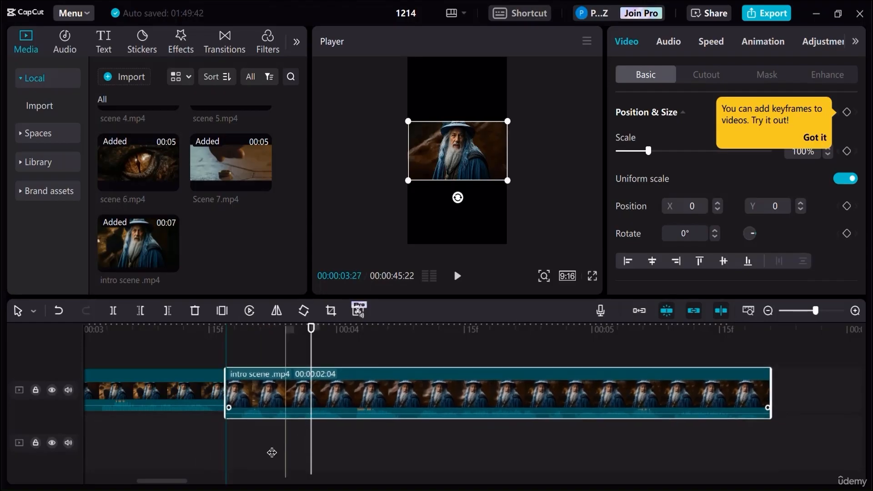
- Split off the first two frames of the opening intro piece and delete them
{"action": "left_click_drag", "start_coordinate": [294, 323], "coordinate": [127, 335]}
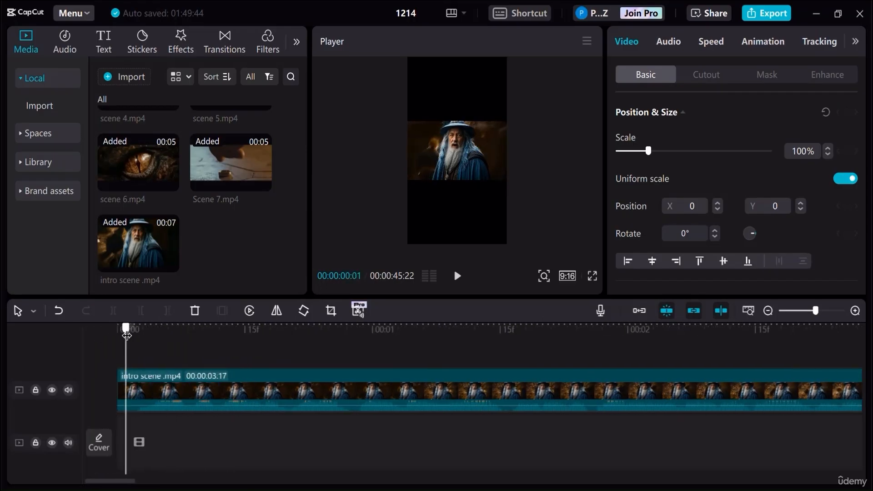
{"action": "left_click", "coordinate": [140, 389]}
{"action": "key", "text": "ctrl+b"}
{"action": "left_click", "coordinate": [128, 394]}
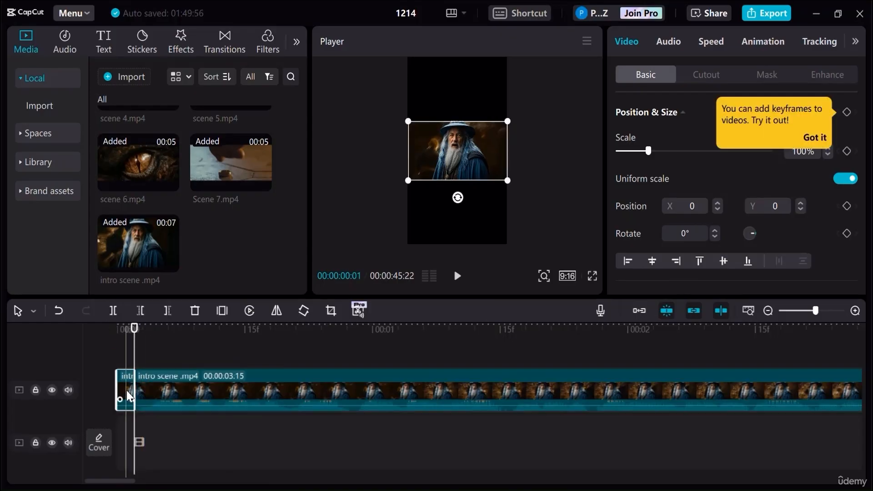
{"action": "key", "text": "Delete"}
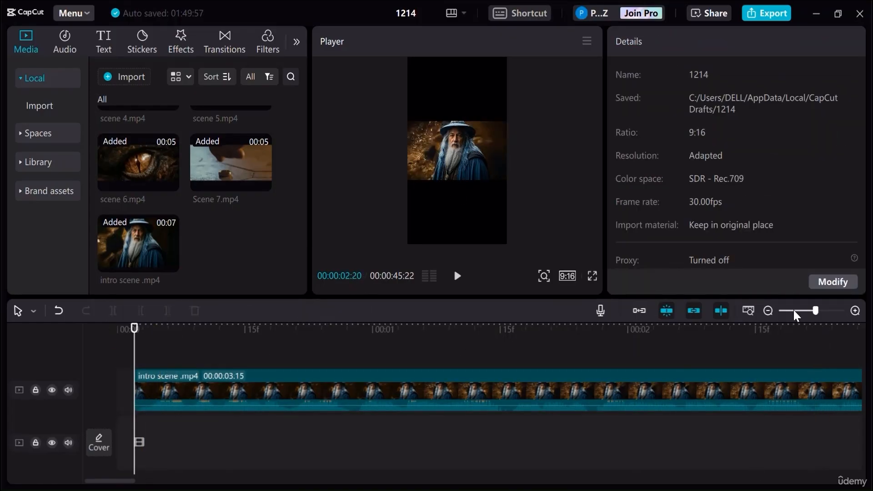
- Combine the two intro scene pieces into one compound clip, place it at the very start of the timeline, and preview it
{"action": "left_click", "coordinate": [798, 309]}
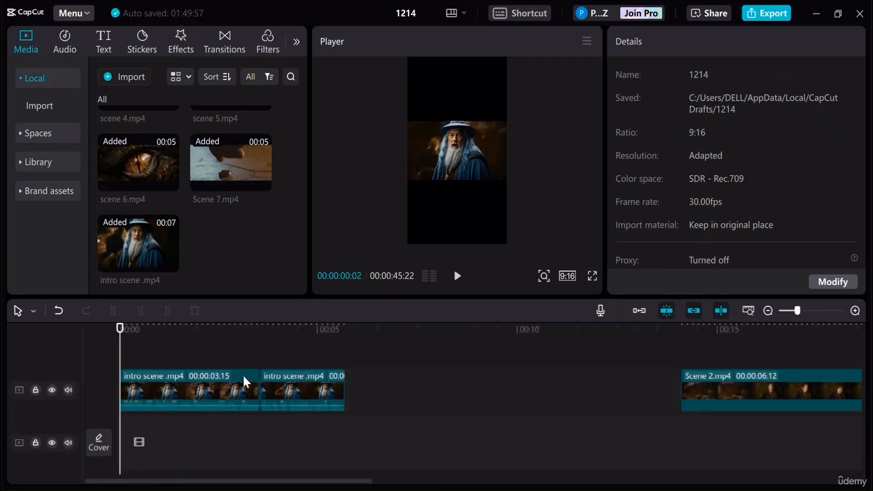
{"action": "left_click", "coordinate": [343, 404]}
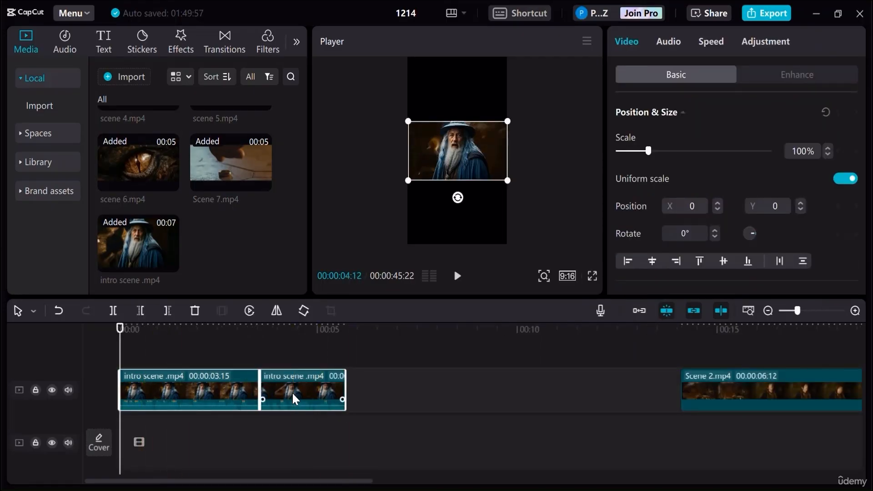
{"action": "right_click", "coordinate": [293, 394]}
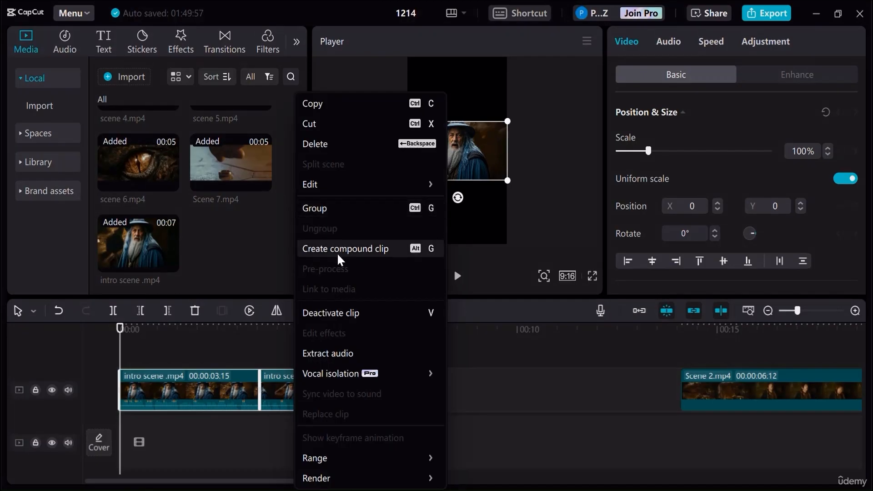
{"action": "left_click", "coordinate": [336, 249]}
{"action": "left_click", "coordinate": [292, 398]}
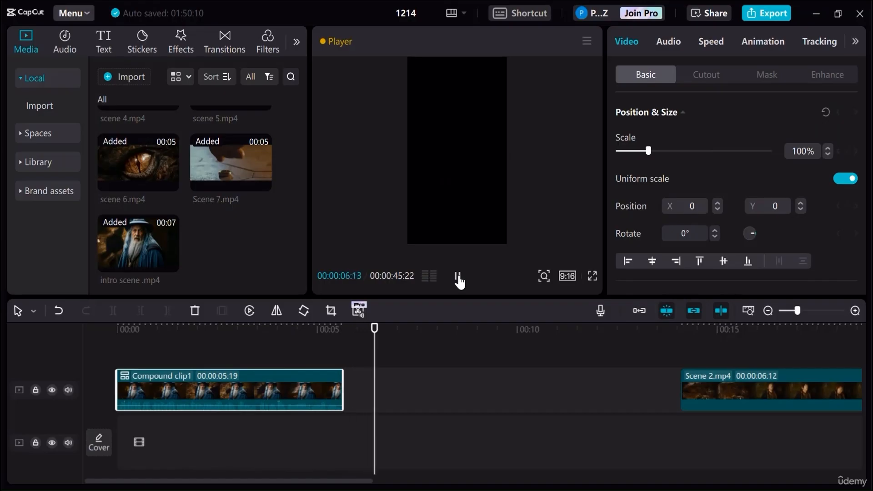
{"action": "left_click", "coordinate": [457, 276]}
- Enlarge the intro compound clip to 320% so the wizard fills the vertical 9:16 frame
{"action": "left_click", "coordinate": [321, 347]}
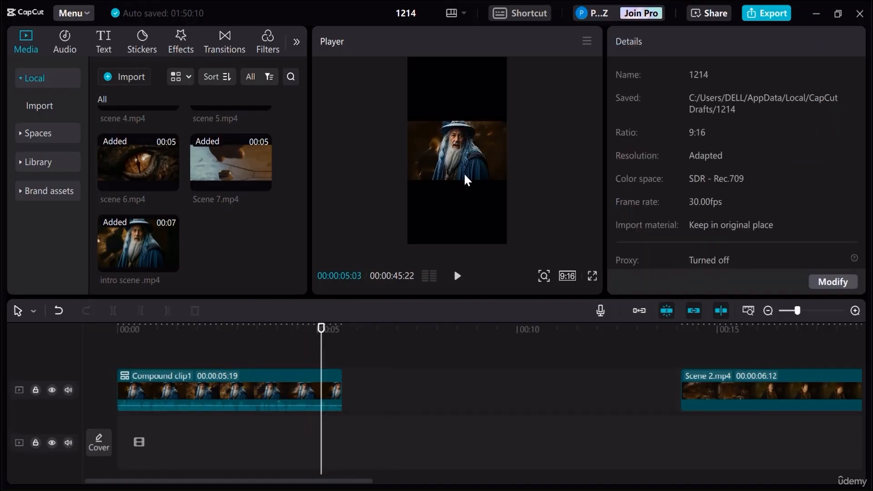
{"action": "left_click", "coordinate": [464, 151]}
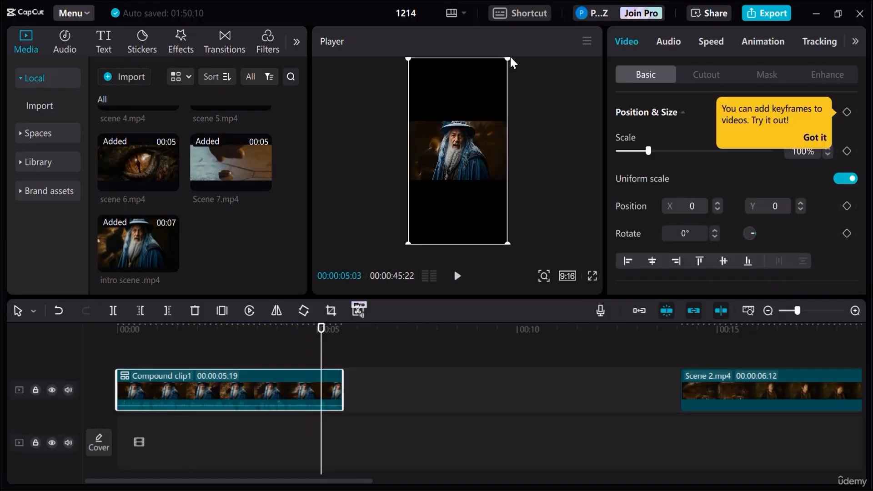
{"action": "left_click_drag", "start_coordinate": [508, 58], "coordinate": [872, 0]}
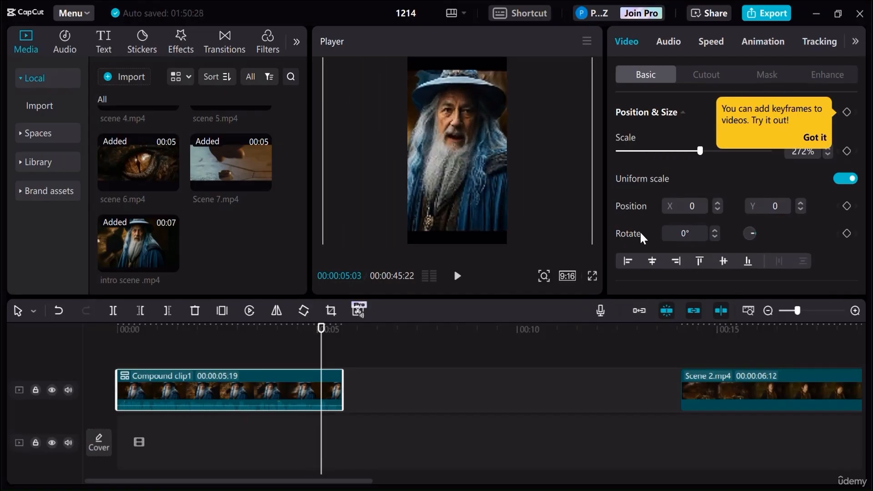
{"action": "scroll", "coordinate": [632, 223], "scroll_direction": "down", "scroll_amount": 2}
{"action": "scroll", "coordinate": [715, 156], "scroll_direction": "up", "scroll_amount": 2}
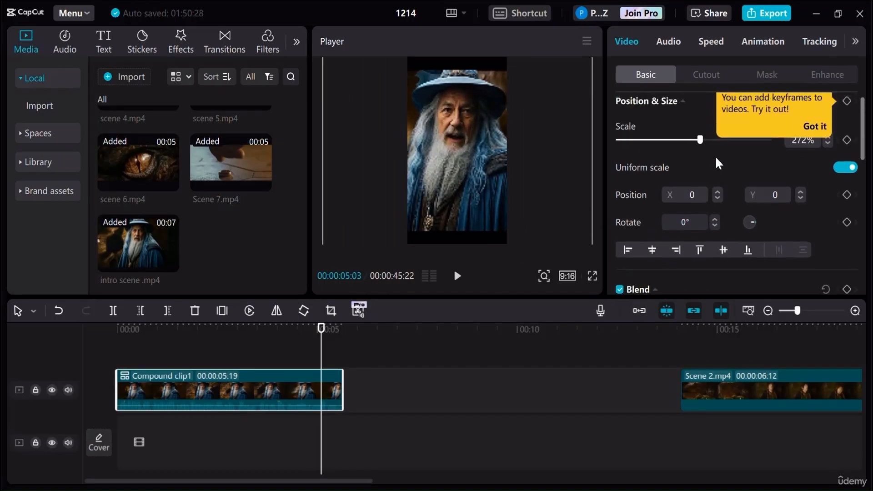
{"action": "mouse_move", "coordinate": [701, 151]}
{"action": "left_mouse_down"}
{"action": "mouse_move", "coordinate": [719, 150]}
{"action": "mouse_move", "coordinate": [683, 151]}
{"action": "mouse_move", "coordinate": [725, 149]}
{"action": "mouse_move", "coordinate": [716, 152]}
{"action": "left_mouse_up"}
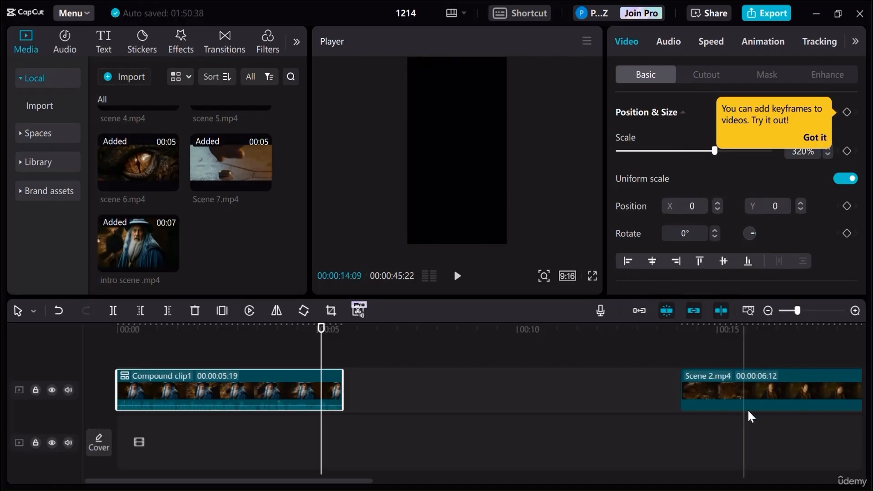
- Move scenes 2 to 7 together directly behind the intro compound clip and turn on the main track magnet
{"action": "left_click_drag", "start_coordinate": [331, 476], "coordinate": [460, 481]}
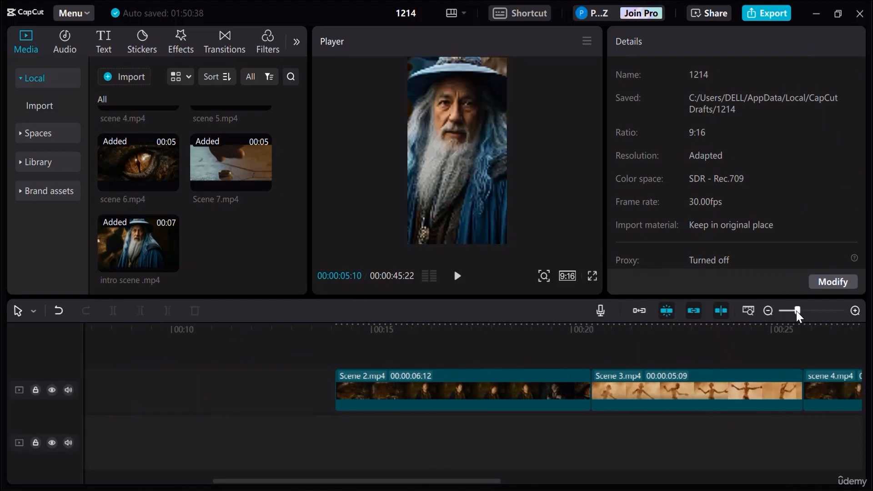
{"action": "left_click_drag", "start_coordinate": [795, 311], "coordinate": [788, 310]}
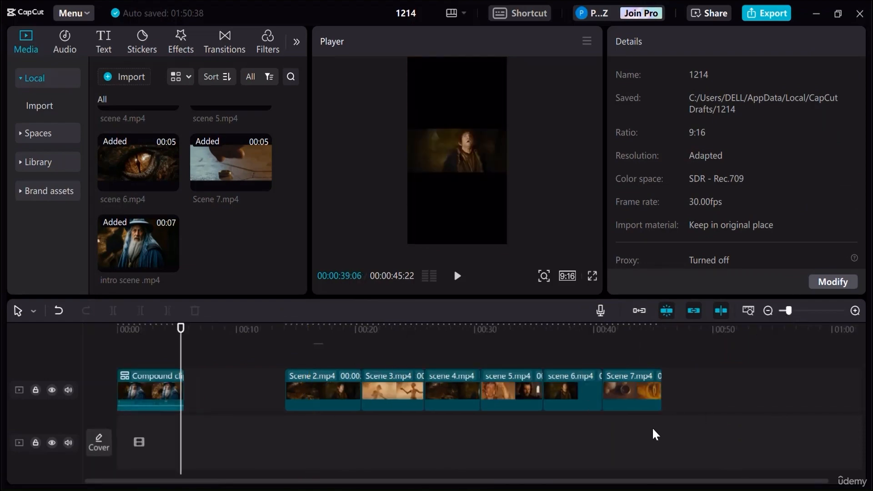
{"action": "left_click_drag", "start_coordinate": [653, 428], "coordinate": [312, 343]}
{"action": "left_click_drag", "start_coordinate": [585, 394], "coordinate": [536, 394]}
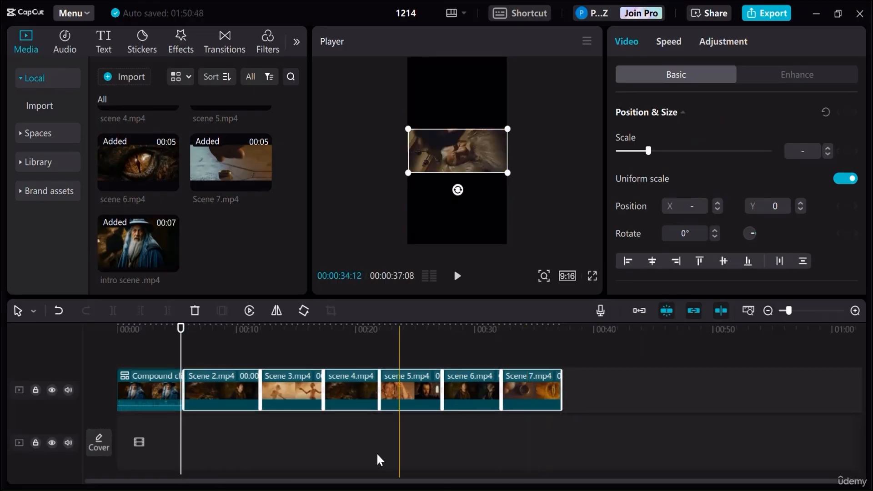
{"action": "left_click", "coordinate": [639, 310]}
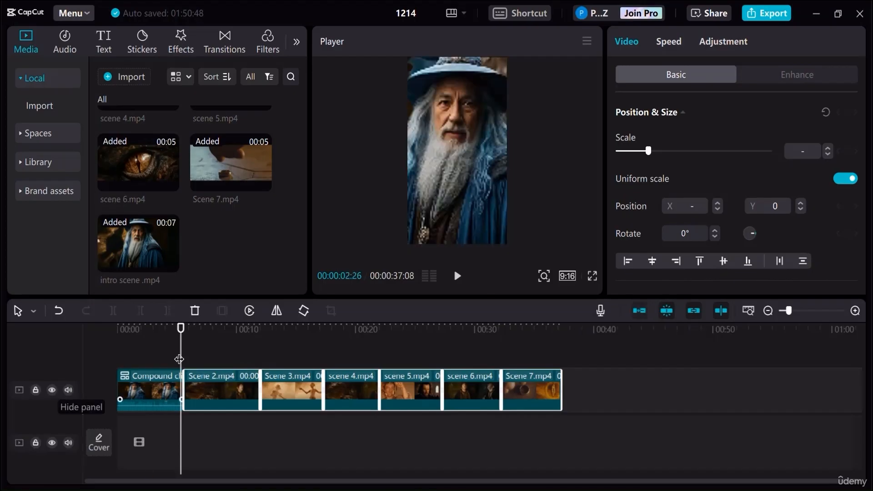
- Place the playhead at 00:00:05:19 and import the audio file v2.mp3 from the Bilbo and Smaug Video folder
{"action": "left_click", "coordinate": [196, 327]}
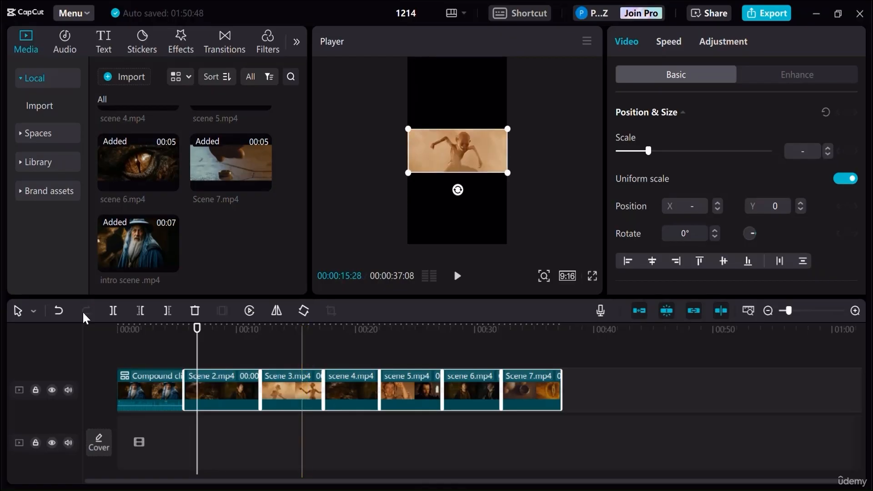
{"action": "left_click_drag", "start_coordinate": [196, 327], "coordinate": [184, 330]}
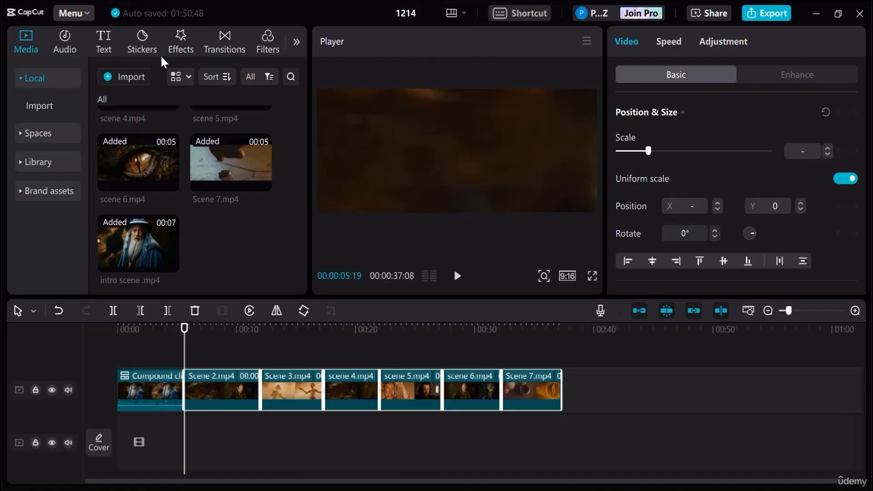
{"action": "left_click", "coordinate": [136, 72]}
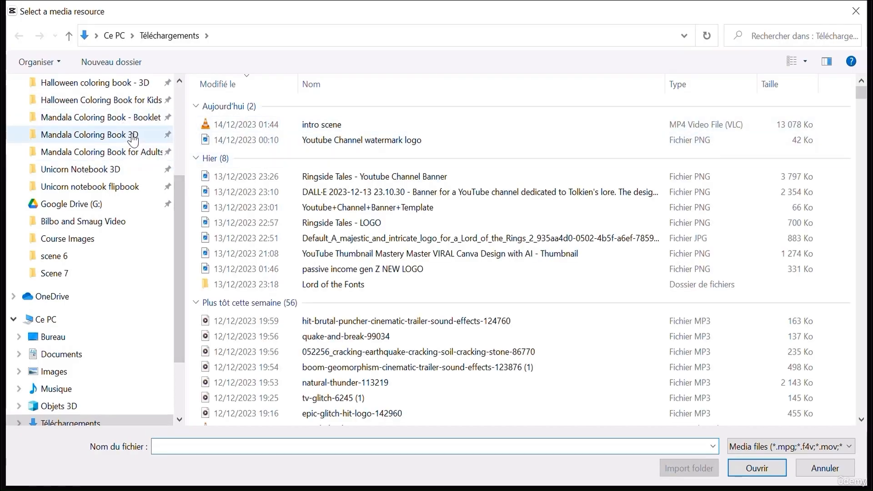
{"action": "left_click", "coordinate": [83, 221]}
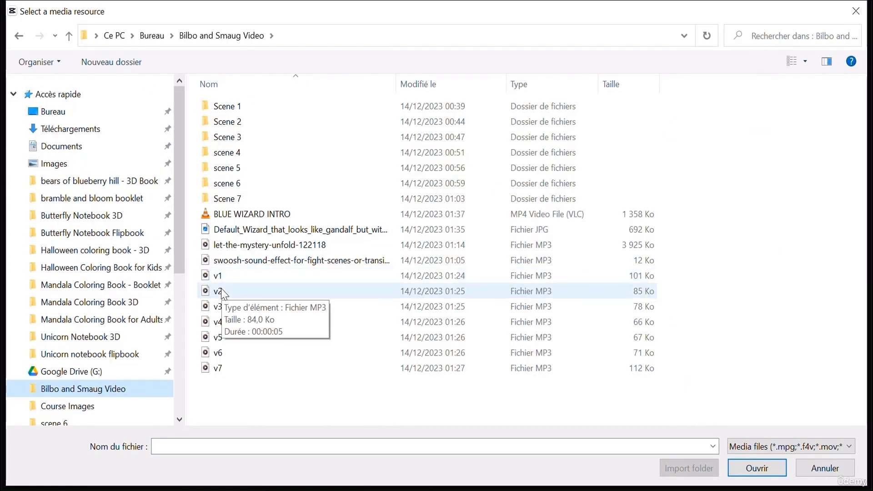
{"action": "left_click", "coordinate": [221, 291]}
{"action": "left_click", "coordinate": [755, 469]}
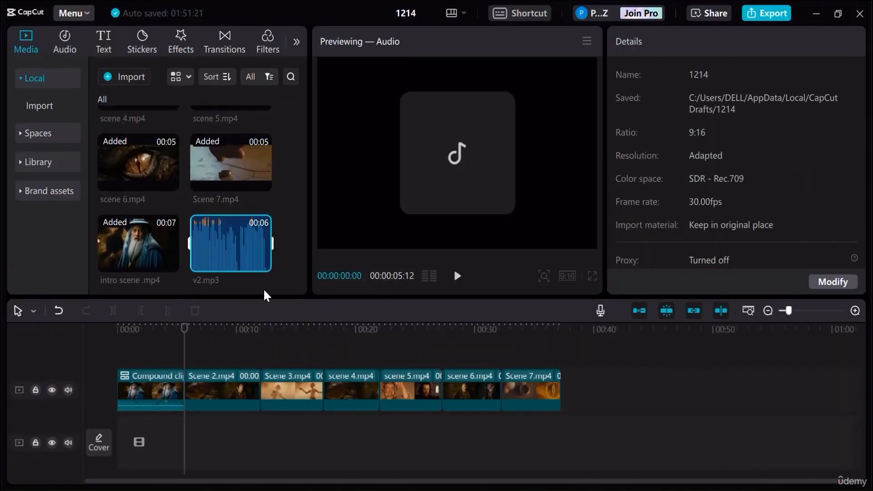
- Add v2.mp3 on an audio track starting at 00:00:05:19, aligned with the start of Scene 2, and play it back
{"action": "left_click_drag", "start_coordinate": [226, 227], "coordinate": [195, 429]}
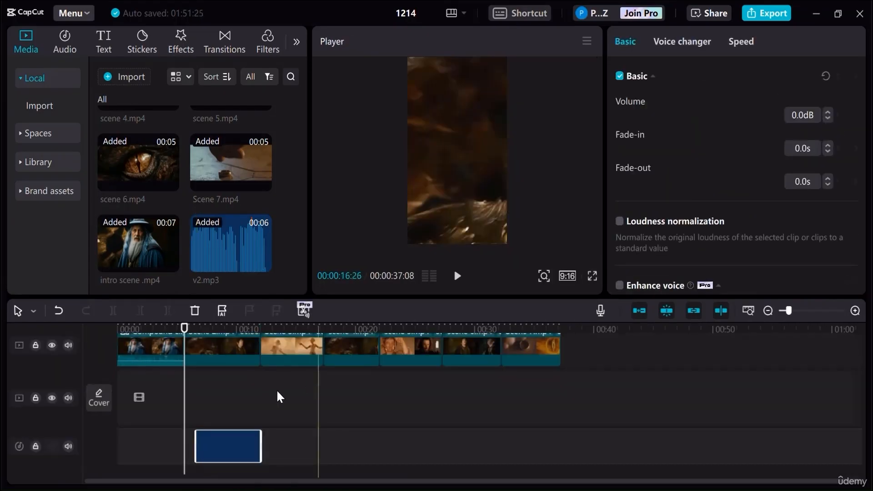
{"action": "left_click_drag", "start_coordinate": [237, 445], "coordinate": [224, 440]}
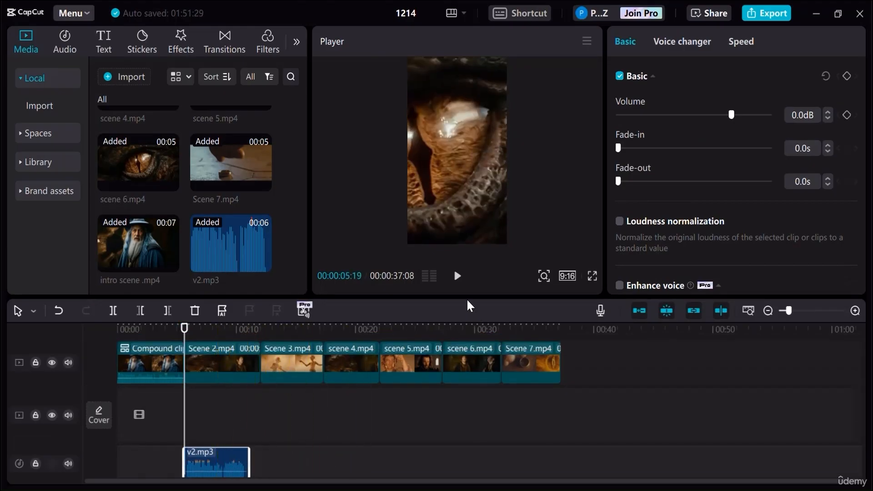
{"action": "left_click", "coordinate": [457, 276]}
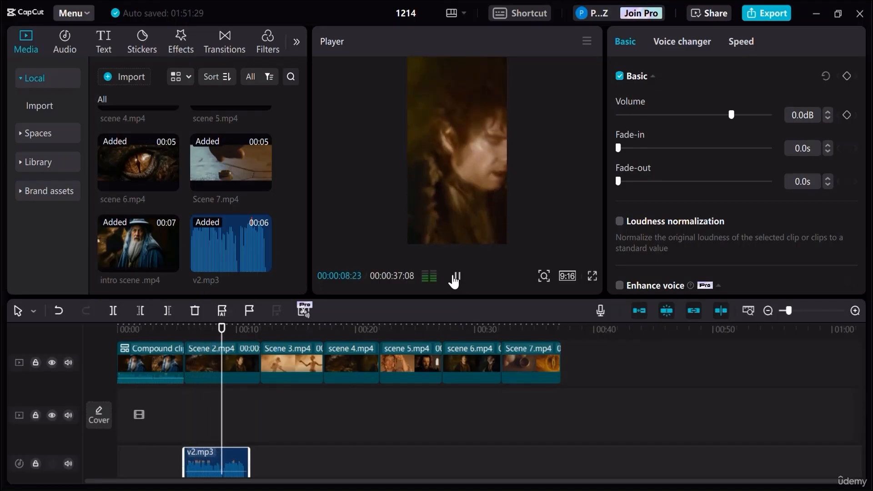
{"action": "left_click", "coordinate": [452, 277]}
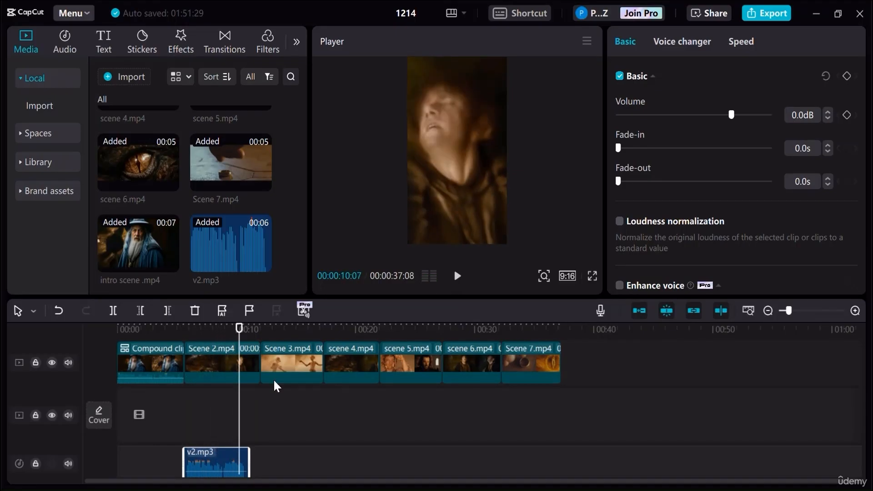
- Try repositioning Scene 2 in the frame to X 2900, Y 48 and preview it from 00:00:05:03
{"action": "left_click", "coordinate": [216, 359]}
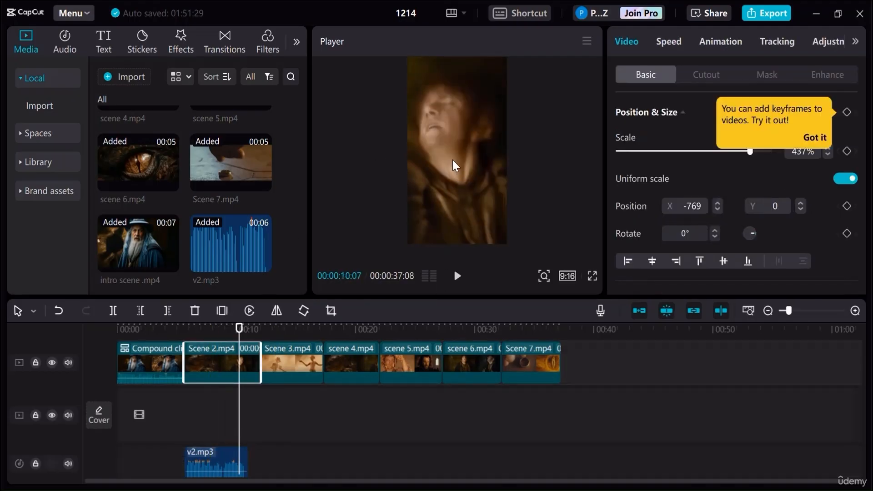
{"action": "mouse_move", "coordinate": [438, 161]}
{"action": "left_mouse_down"}
{"action": "mouse_move", "coordinate": [468, 161]}
{"action": "mouse_move", "coordinate": [455, 175]}
{"action": "mouse_move", "coordinate": [483, 177]}
{"action": "mouse_move", "coordinate": [454, 181]}
{"action": "mouse_move", "coordinate": [487, 181]}
{"action": "mouse_move", "coordinate": [438, 177]}
{"action": "left_mouse_up"}
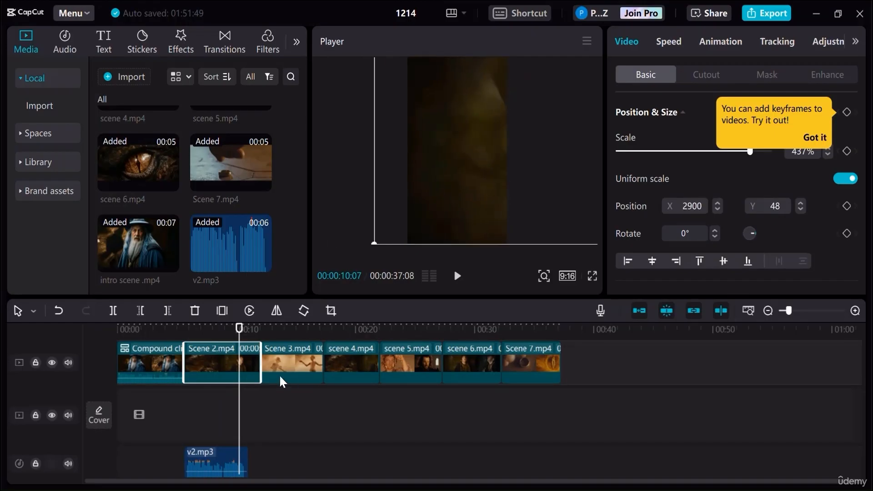
{"action": "left_click_drag", "start_coordinate": [194, 323], "coordinate": [177, 321]}
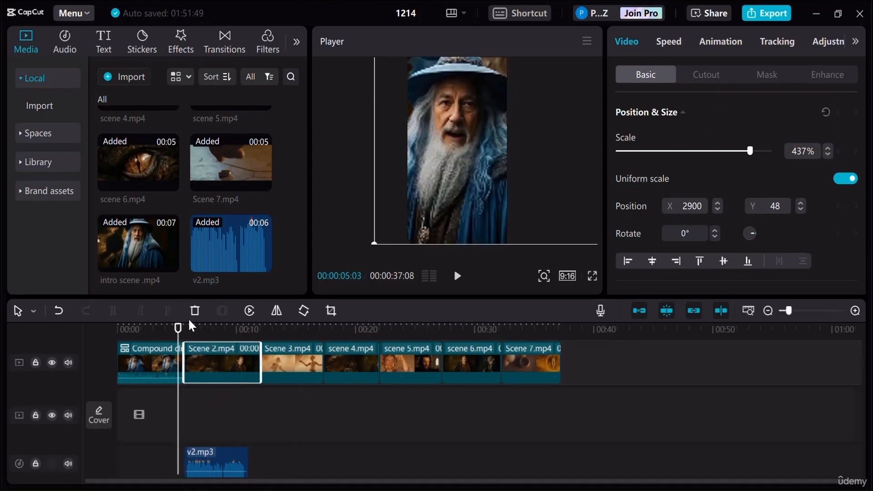
{"action": "left_click", "coordinate": [458, 278]}
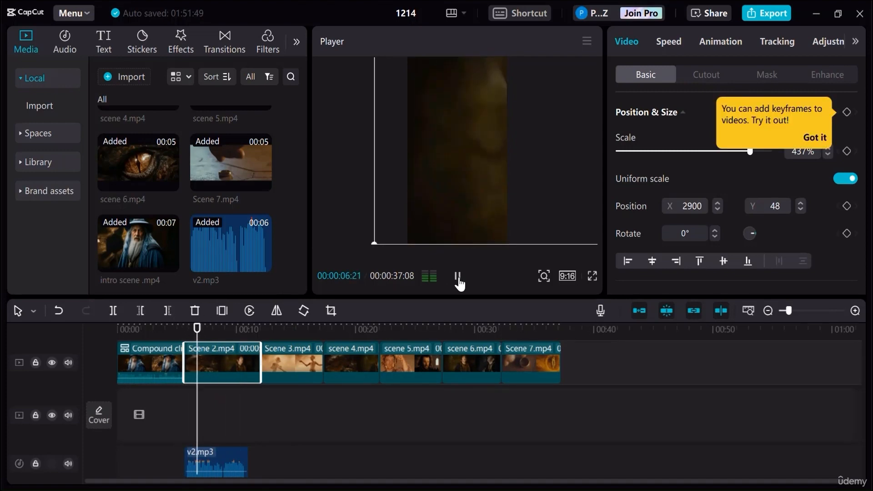
- Reduce the first story scene, Scene 2, to 270% scale and reposition it to X 1184, Y 133, previewing the framing
{"action": "left_click_drag", "start_coordinate": [750, 151], "coordinate": [725, 152]}
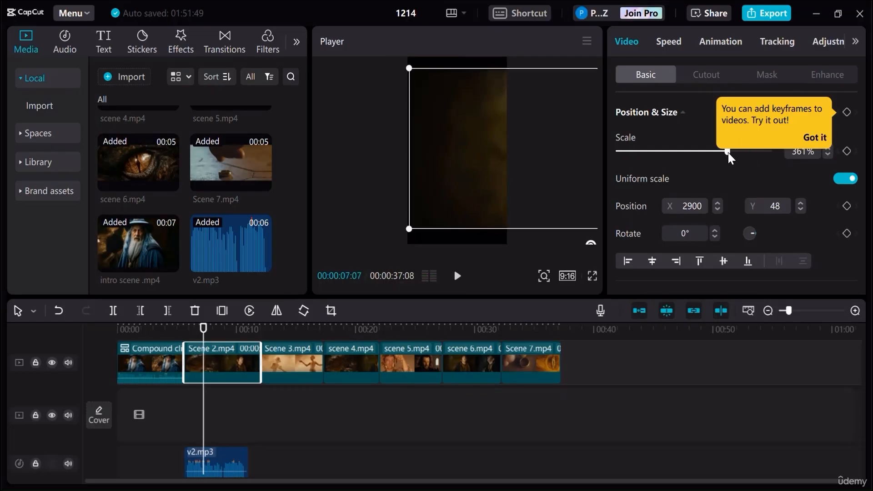
{"action": "left_click_drag", "start_coordinate": [536, 166], "coordinate": [494, 166]}
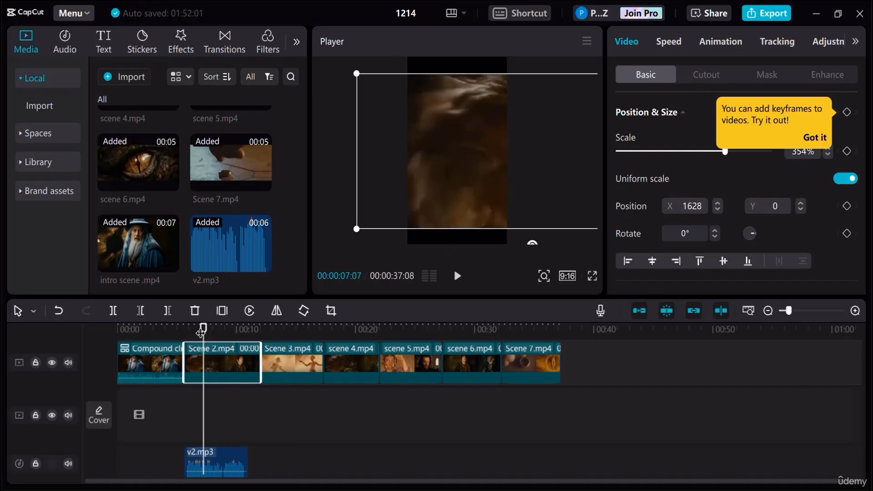
{"action": "left_click_drag", "start_coordinate": [203, 328], "coordinate": [180, 329]}
{"action": "left_click", "coordinate": [455, 277]}
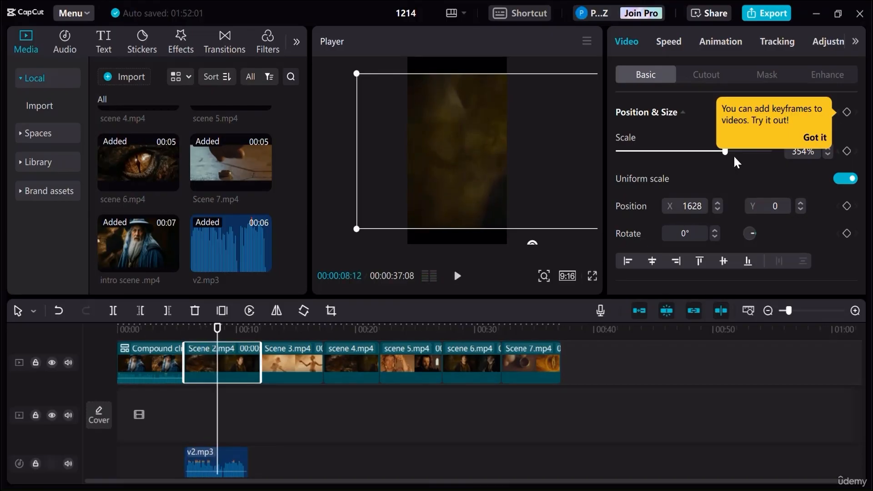
{"action": "left_click_drag", "start_coordinate": [725, 150], "coordinate": [700, 150]}
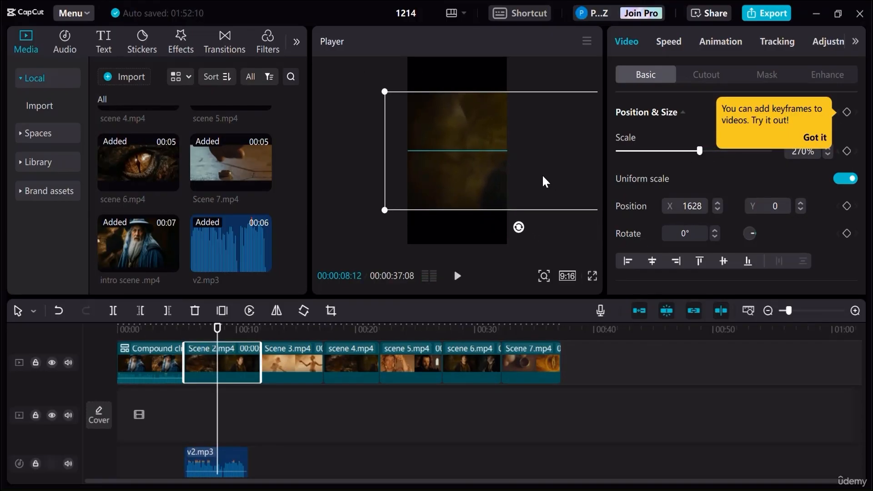
{"action": "left_click_drag", "start_coordinate": [542, 177], "coordinate": [535, 172]}
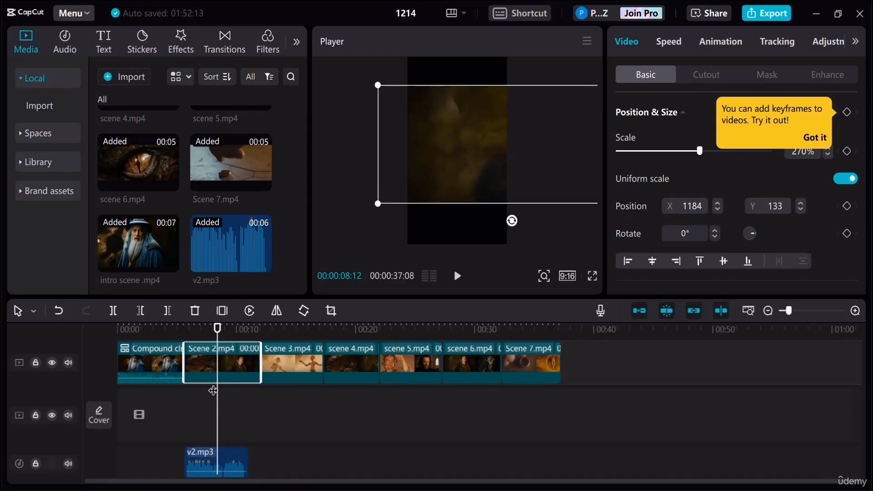
- Split Scene 2 at 00:00:07:17, select its second piece, and return the playhead to the cut
{"action": "left_click_drag", "start_coordinate": [218, 339], "coordinate": [179, 338]}
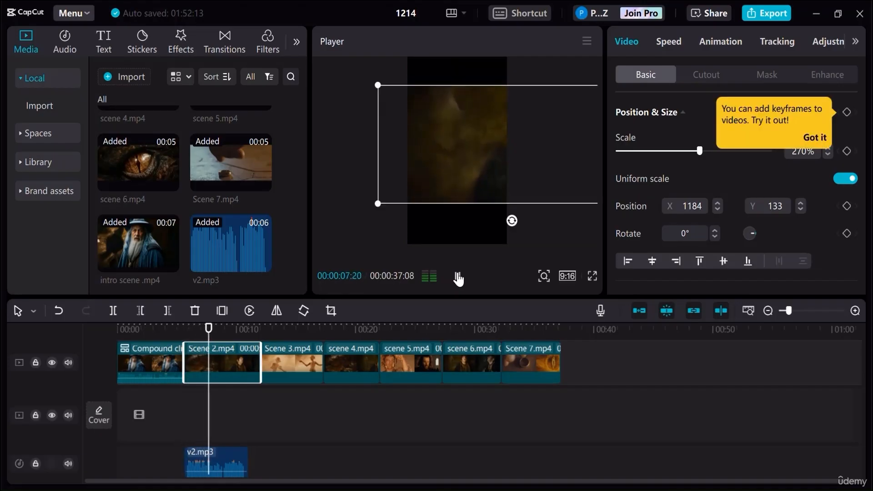
{"action": "left_click", "coordinate": [208, 334]}
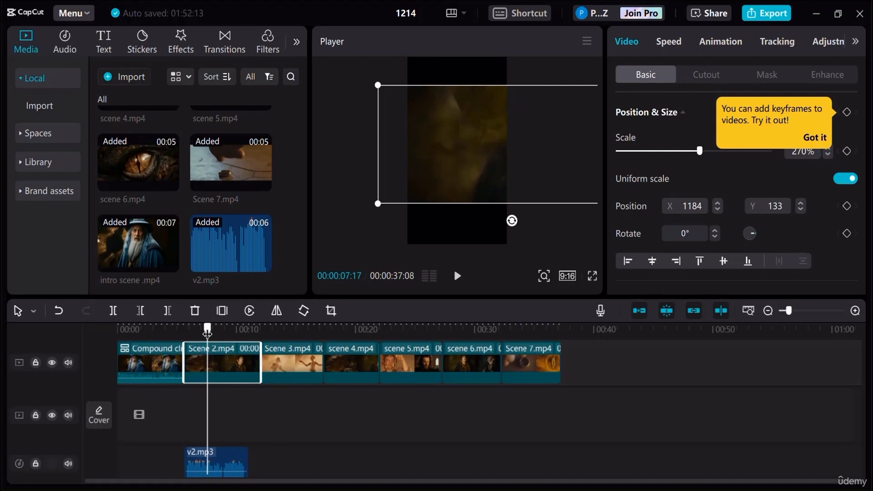
{"action": "left_click", "coordinate": [114, 311]}
{"action": "left_click", "coordinate": [224, 364]}
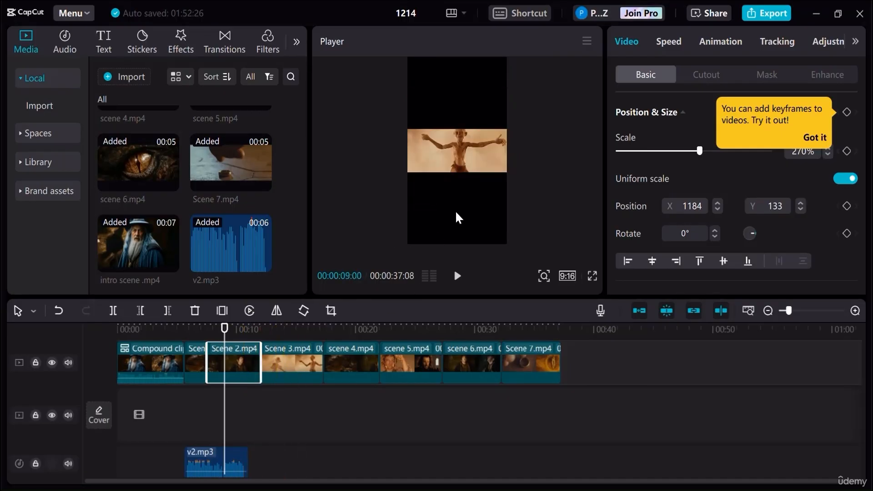
{"action": "left_click_drag", "start_coordinate": [235, 335], "coordinate": [215, 335]}
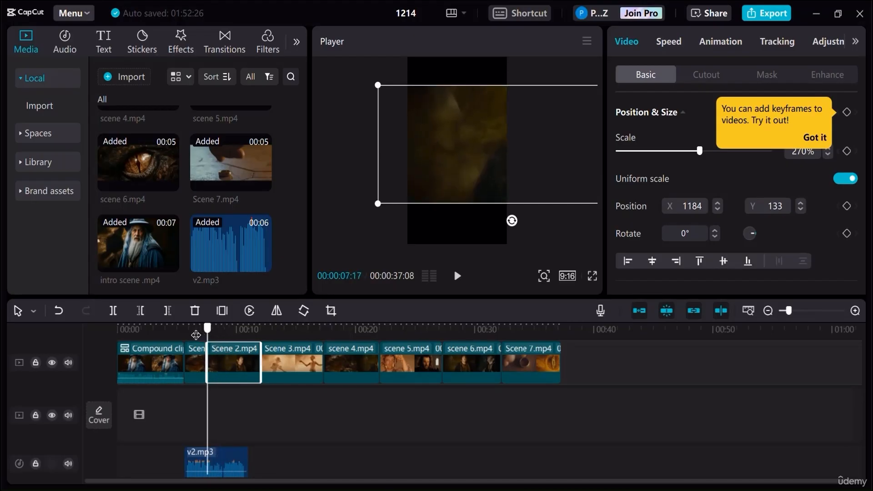
- Reframe the second piece of Scene 2 at 477% scale and position X -666, Y -104, previewing the framing
{"action": "left_click_drag", "start_coordinate": [196, 335], "coordinate": [195, 334]}
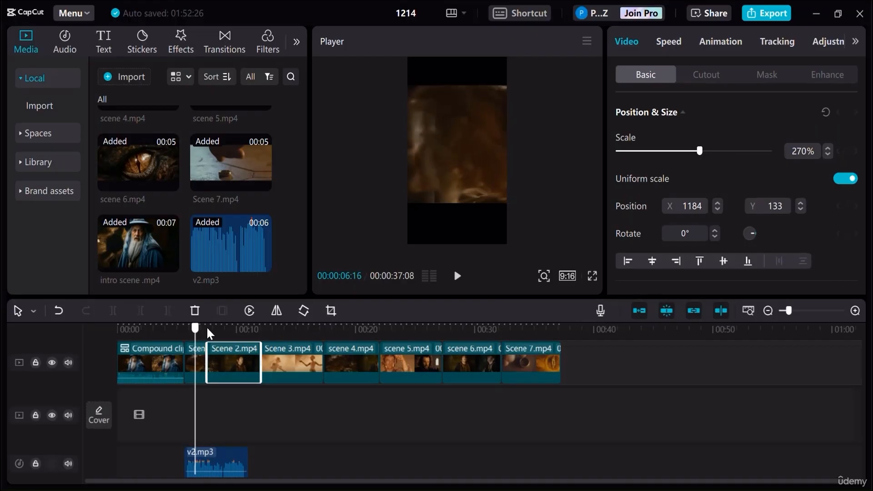
{"action": "left_click", "coordinate": [207, 332]}
{"action": "left_click_drag", "start_coordinate": [472, 166], "coordinate": [404, 175]}
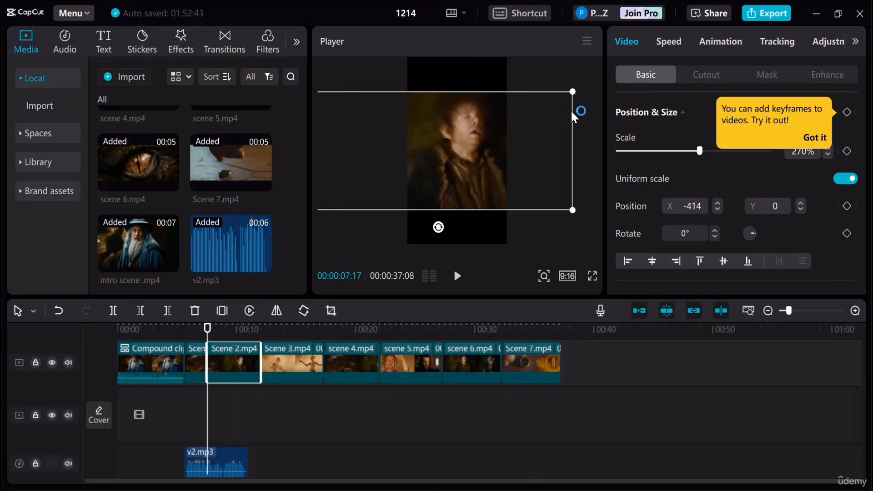
{"action": "left_click_drag", "start_coordinate": [573, 94], "coordinate": [612, 55]}
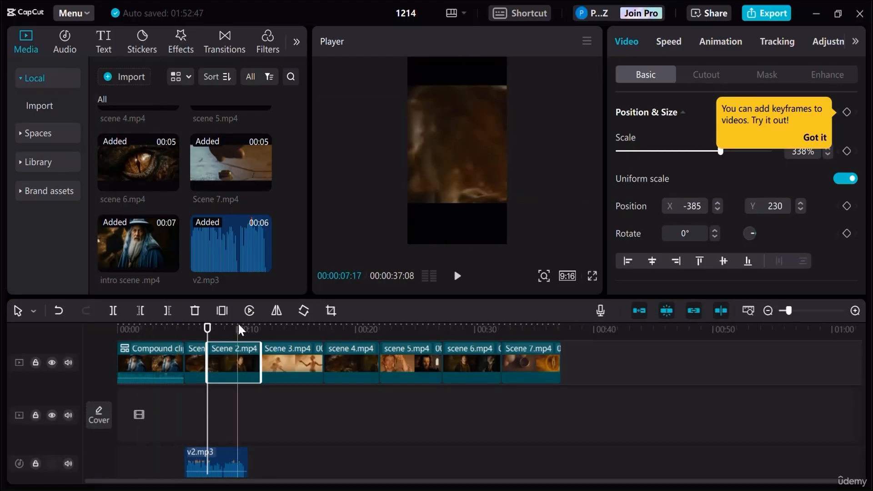
{"action": "left_click", "coordinate": [455, 276]}
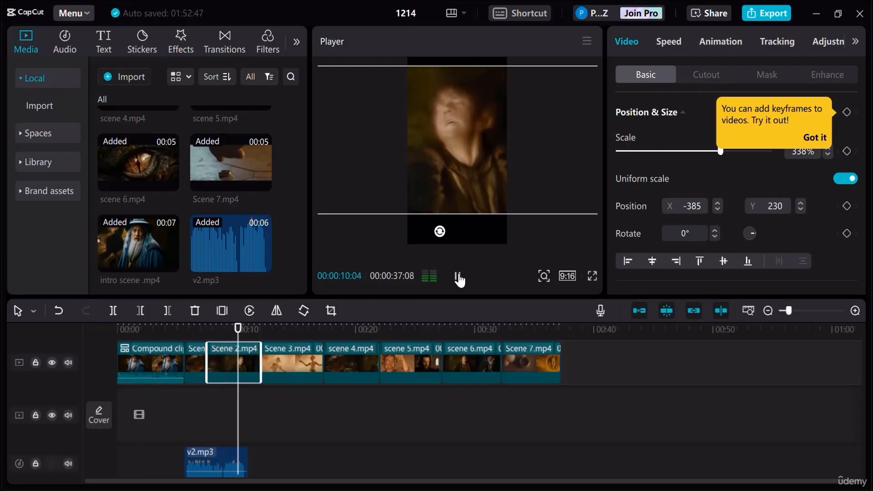
{"action": "left_click", "coordinate": [457, 276]}
{"action": "left_click_drag", "start_coordinate": [475, 155], "coordinate": [465, 156]}
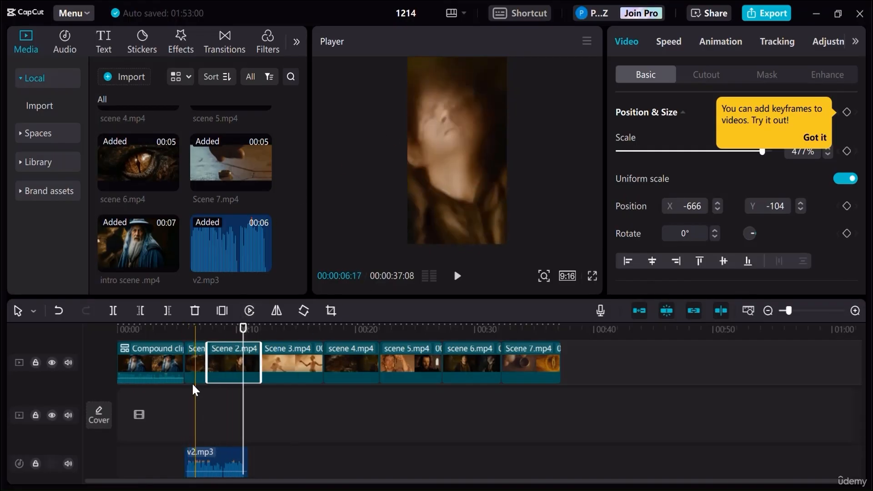
- Combine the two Scene 2 pieces into one compound clip
{"action": "left_click", "coordinate": [196, 364]}
{"action": "left_click", "coordinate": [225, 373], "text": "ctrl"}
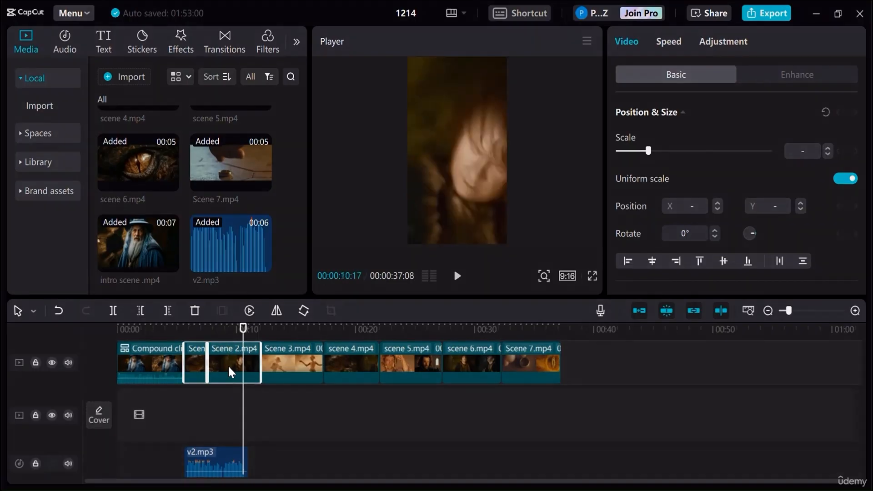
{"action": "right_click", "coordinate": [228, 365]}
{"action": "left_click", "coordinate": [273, 247]}
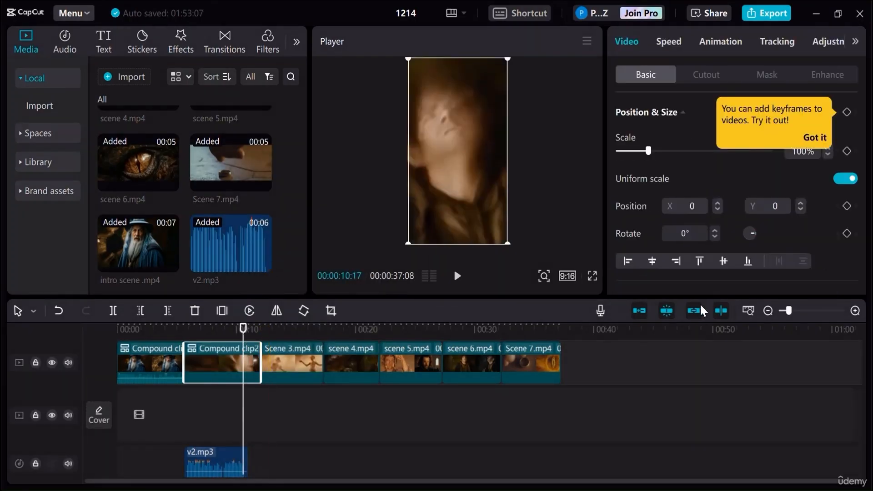
- Split v2.mp3 at 00:00:10:17, just after the voice ends, and delete the silent remainder
{"action": "left_click", "coordinate": [855, 311]}
{"action": "left_click", "coordinate": [855, 311]}
{"action": "left_click", "coordinate": [855, 311]}
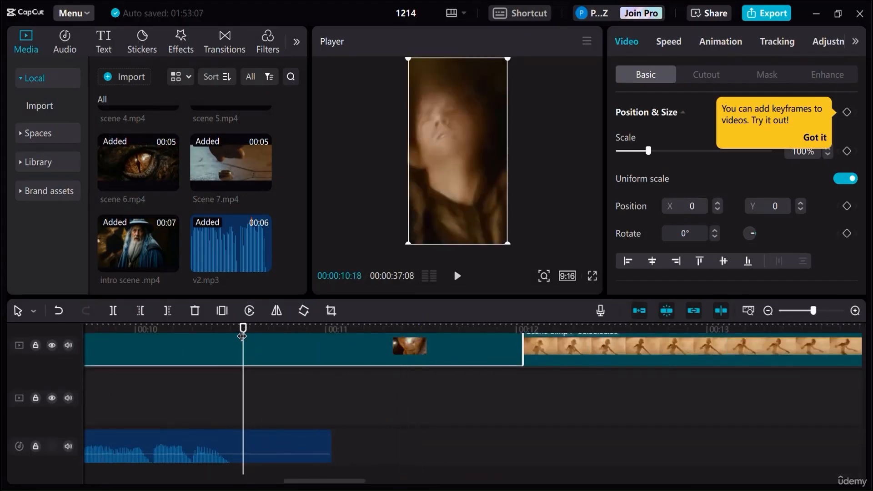
{"action": "mouse_move", "coordinate": [243, 337]}
{"action": "left_mouse_down"}
{"action": "mouse_move", "coordinate": [251, 337]}
{"action": "mouse_move", "coordinate": [243, 336]}
{"action": "left_mouse_up"}
{"action": "left_click", "coordinate": [267, 448]}
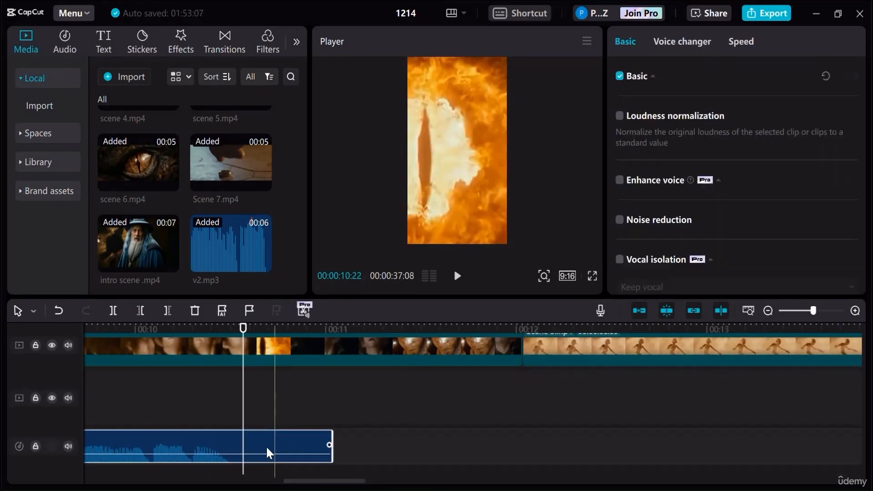
{"action": "left_click", "coordinate": [114, 310]}
{"action": "left_click", "coordinate": [293, 446]}
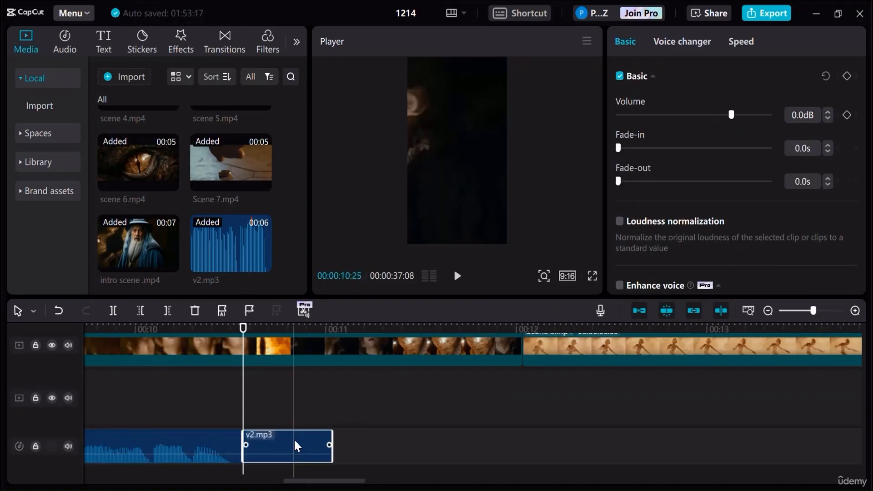
{"action": "key", "text": "Delete"}
- Trim the end of the Scene 2 compound clip to 00:00:10:17 and move Scene 3 up against it
{"action": "scroll", "coordinate": [298, 438], "scroll_direction": "up", "scroll_amount": 2}
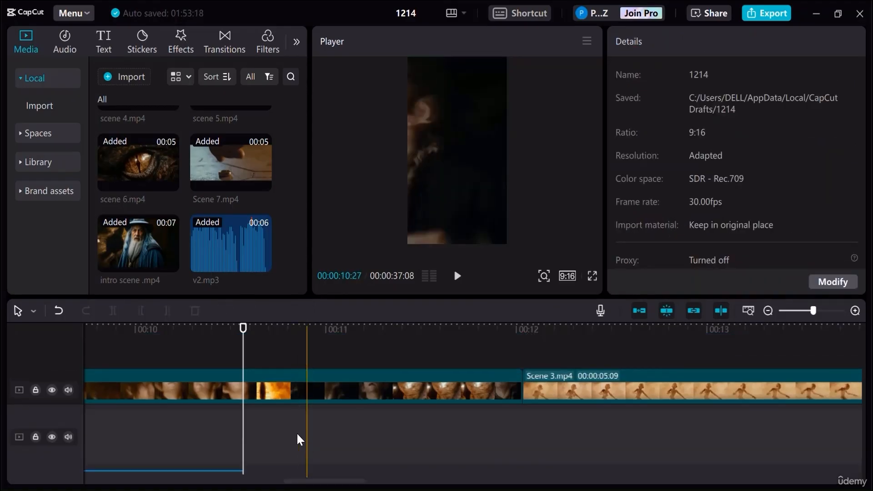
{"action": "left_click", "coordinate": [271, 384]}
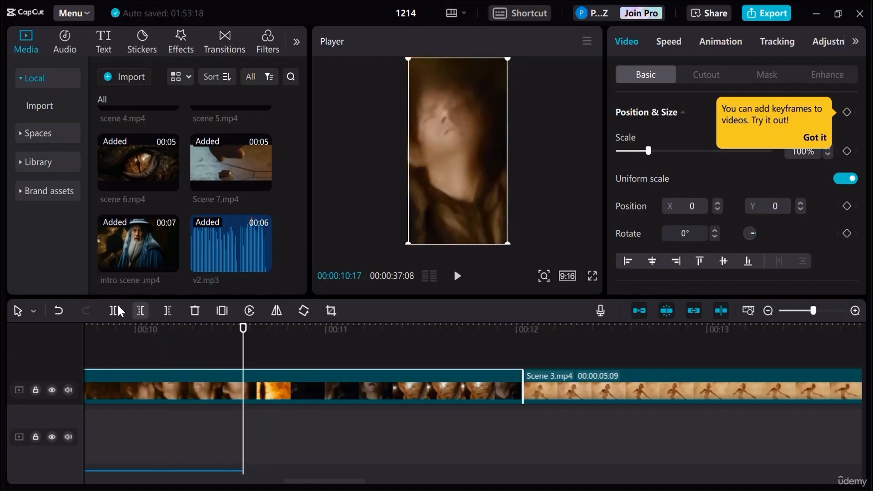
{"action": "key", "text": "ctrl+b"}
{"action": "left_click", "coordinate": [324, 386]}
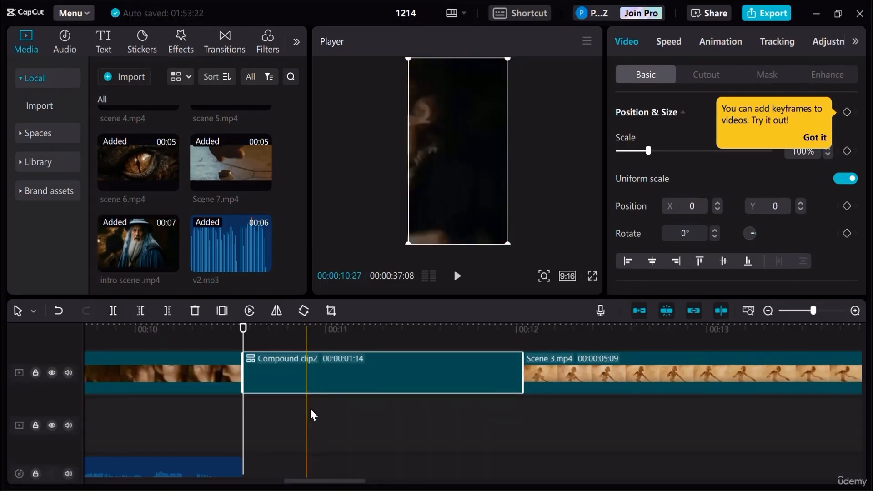
{"action": "key", "text": "Delete"}
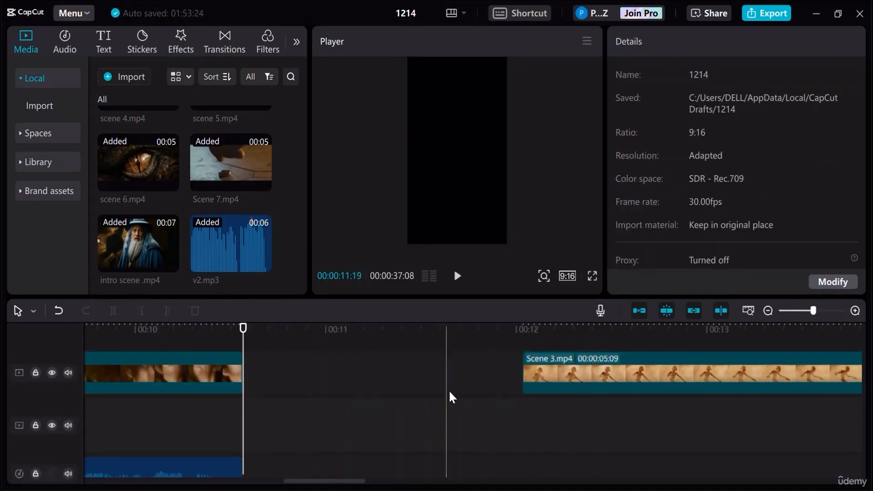
{"action": "left_click_drag", "start_coordinate": [593, 375], "coordinate": [336, 374]}
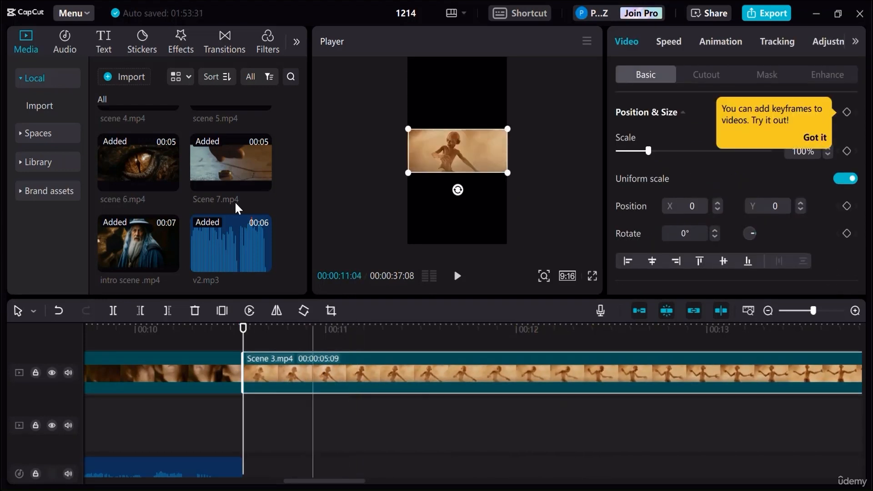
- Import v3.mp3, place it on the audio track after v2.mp3 at the start of Scene 3, and play it back
{"action": "left_click", "coordinate": [229, 132]}
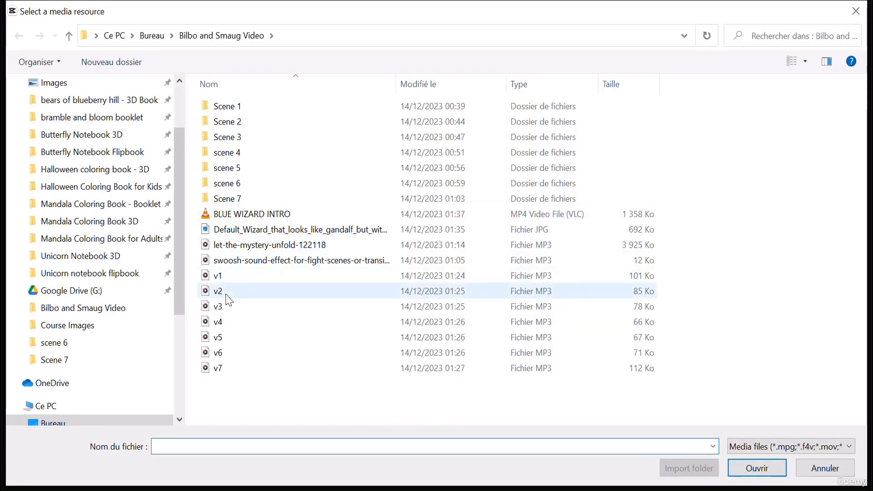
{"action": "double_click", "coordinate": [224, 307]}
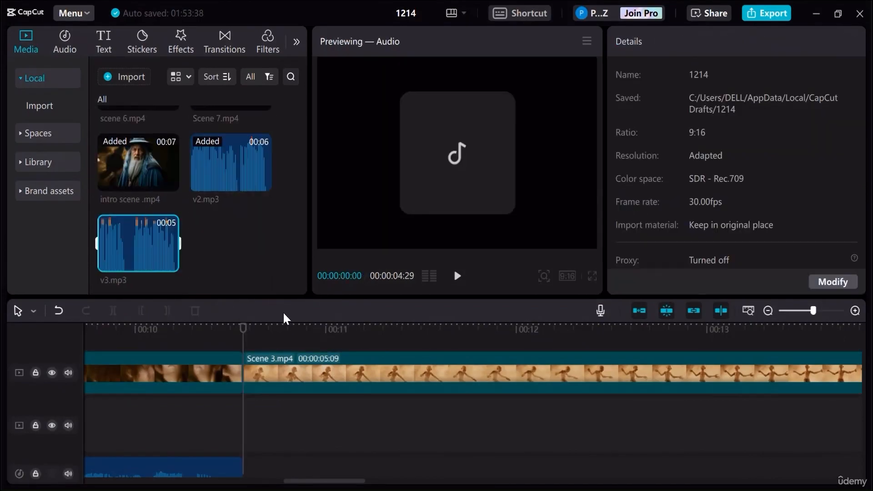
{"action": "left_click_drag", "start_coordinate": [144, 258], "coordinate": [247, 468]}
{"action": "left_click", "coordinate": [309, 451]}
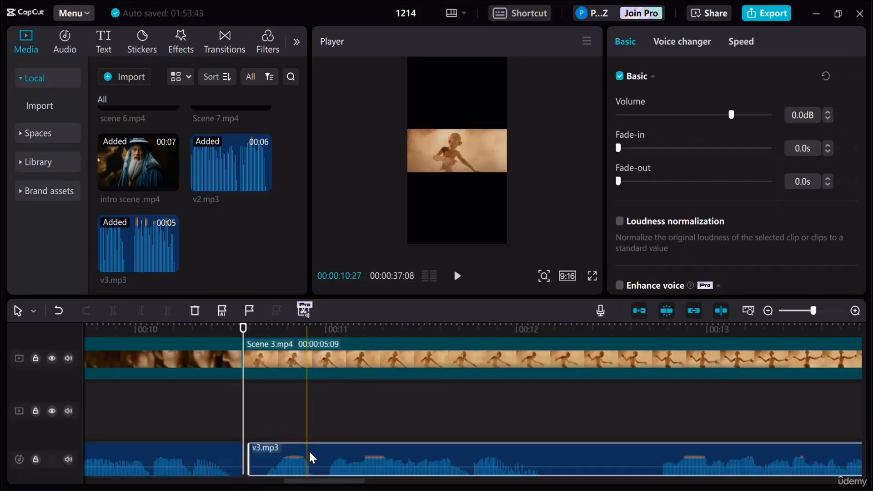
{"action": "left_click_drag", "start_coordinate": [299, 450], "coordinate": [299, 453]}
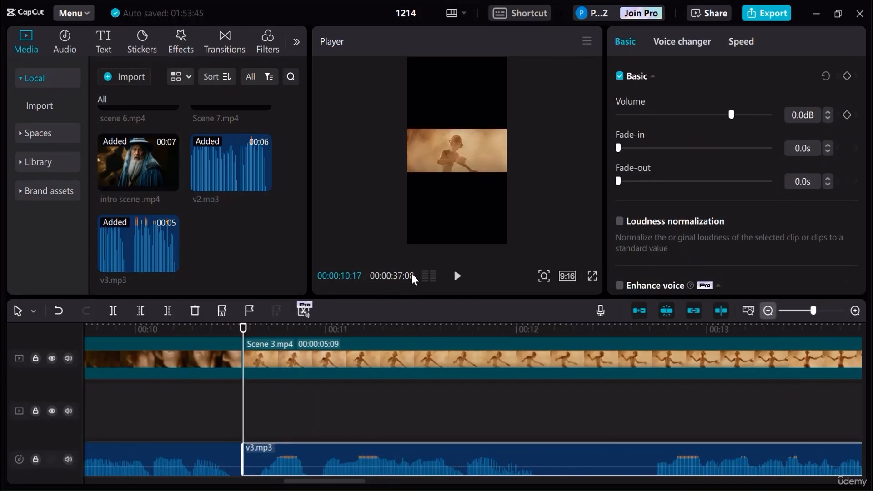
{"action": "left_click", "coordinate": [456, 277]}
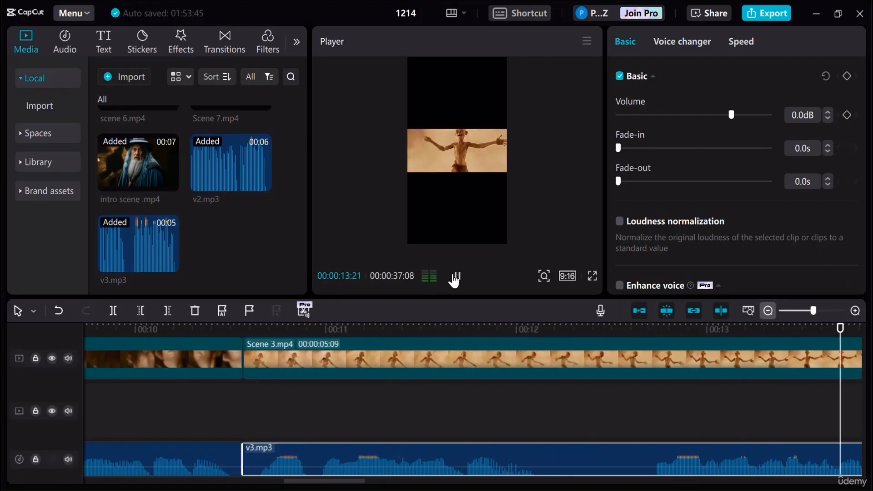
{"action": "key", "text": "space"}
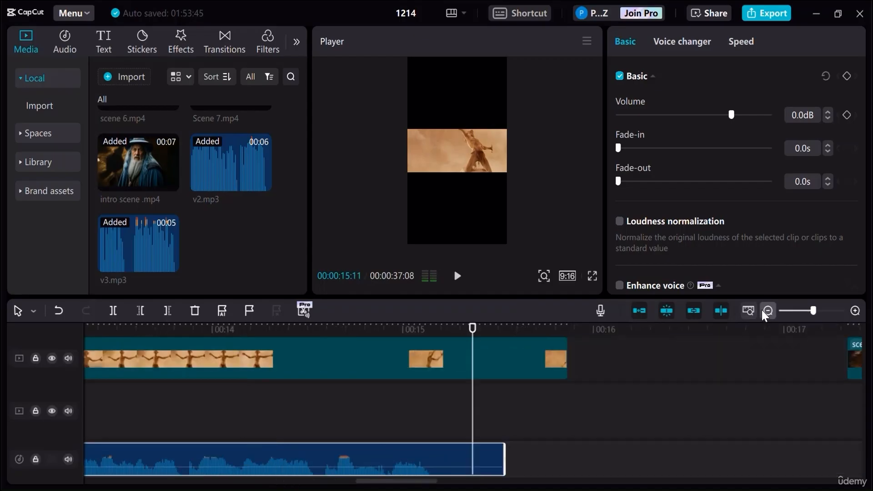
- Split Scene 3 and v3.mp3 at 00:00:15:07 and delete the leftover piece of each
{"action": "left_click", "coordinate": [768, 310]}
{"action": "mouse_move", "coordinate": [473, 329]}
{"action": "left_mouse_down"}
{"action": "mouse_move", "coordinate": [480, 330]}
{"action": "mouse_move", "coordinate": [459, 336]}
{"action": "left_mouse_up"}
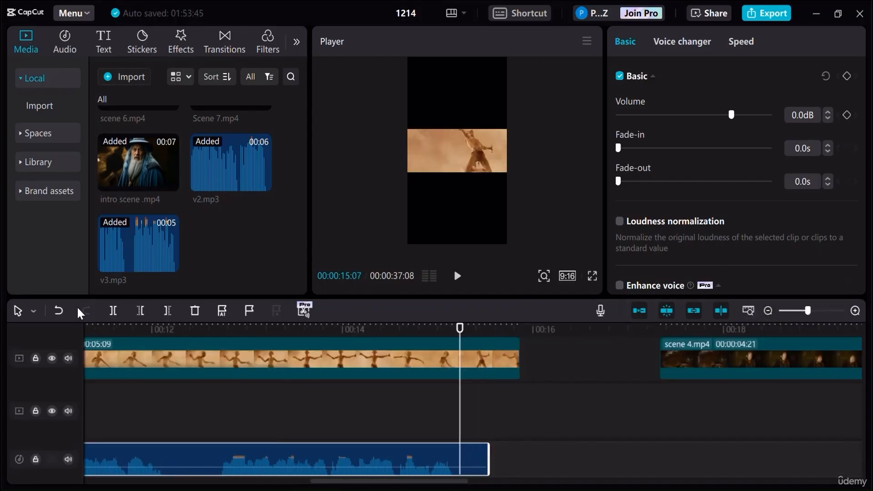
{"action": "left_click", "coordinate": [113, 311]}
{"action": "left_click", "coordinate": [483, 365]}
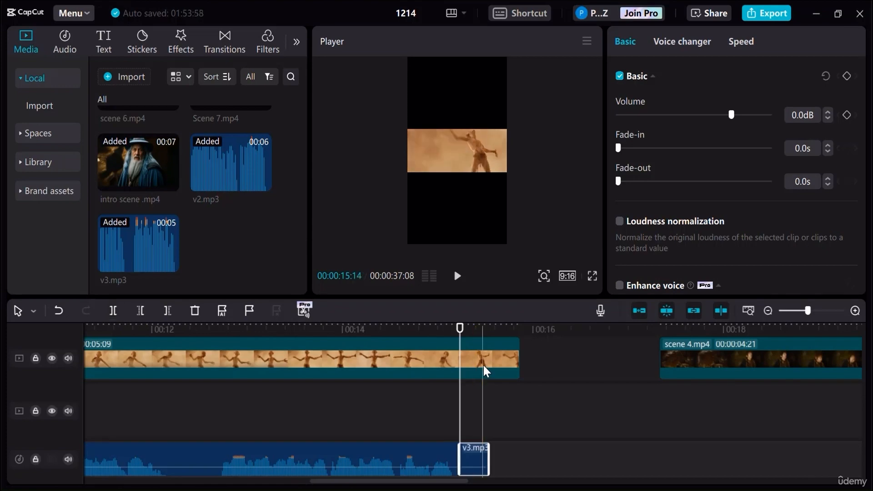
{"action": "left_click", "coordinate": [113, 311]}
{"action": "left_click", "coordinate": [494, 350]}
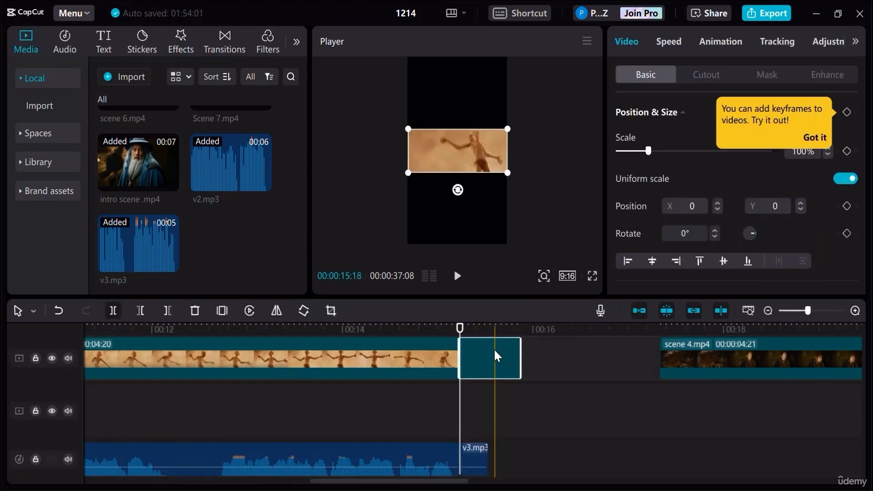
{"action": "key", "text": "Delete"}
{"action": "left_click", "coordinate": [470, 460]}
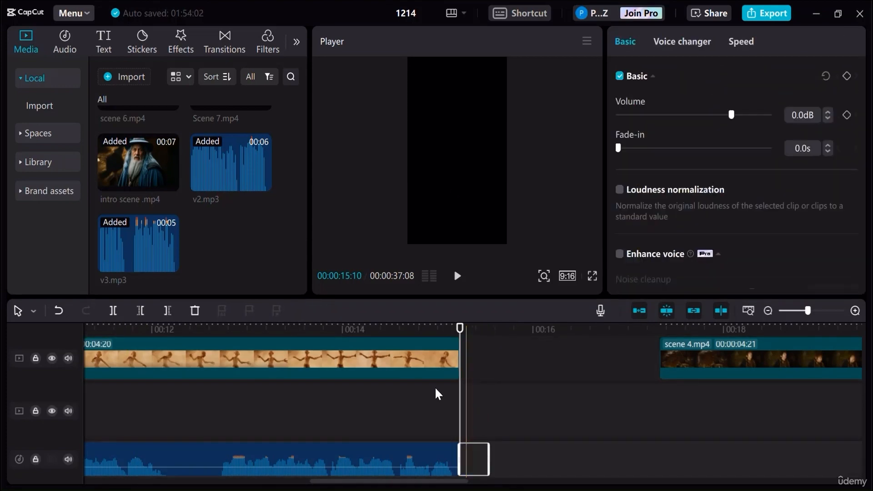
{"action": "key", "text": "Delete"}
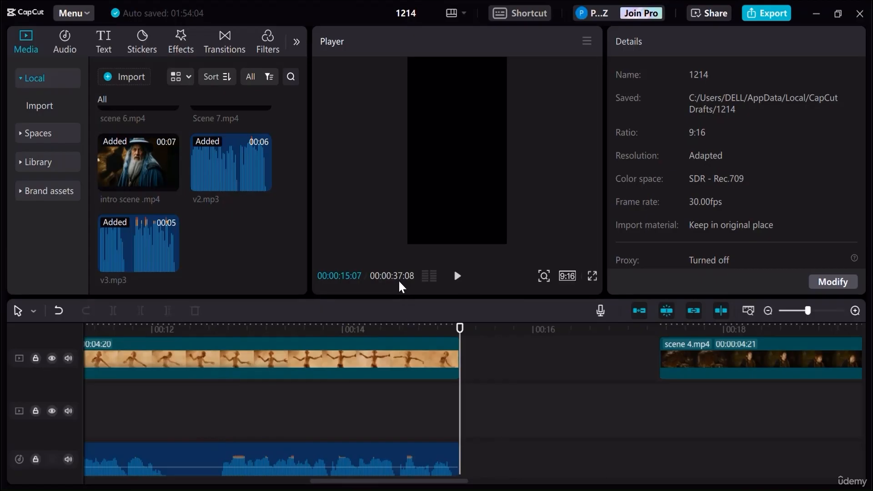
- Enlarge Scene 3 to 470% scale and reposition it to X 0, Y -198 so it fills the vertical frame
{"action": "left_click", "coordinate": [369, 348]}
{"action": "left_click", "coordinate": [444, 164]}
{"action": "left_click", "coordinate": [349, 330]}
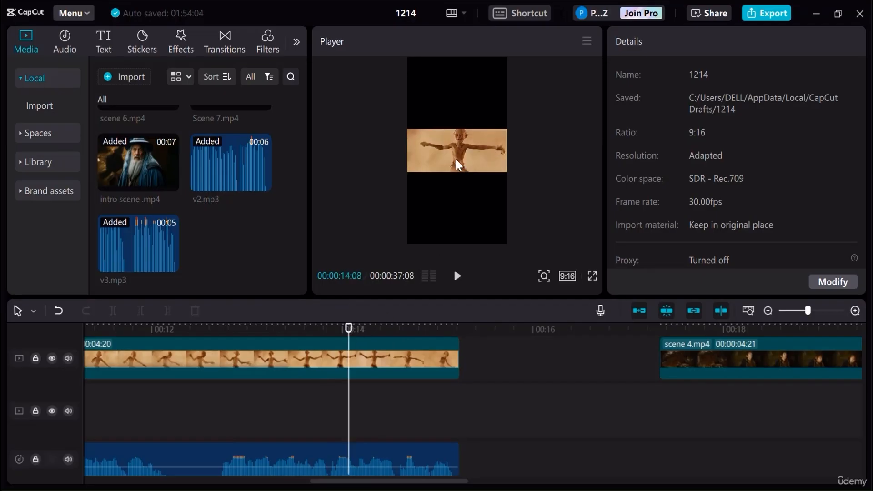
{"action": "left_click", "coordinate": [449, 133]}
{"action": "left_click_drag", "start_coordinate": [512, 128], "coordinate": [855, 40]}
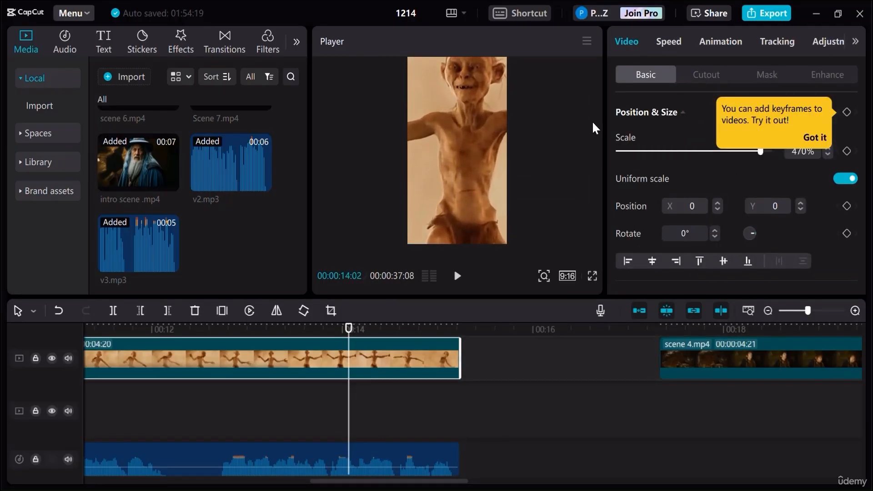
{"action": "left_click_drag", "start_coordinate": [462, 158], "coordinate": [459, 157]}
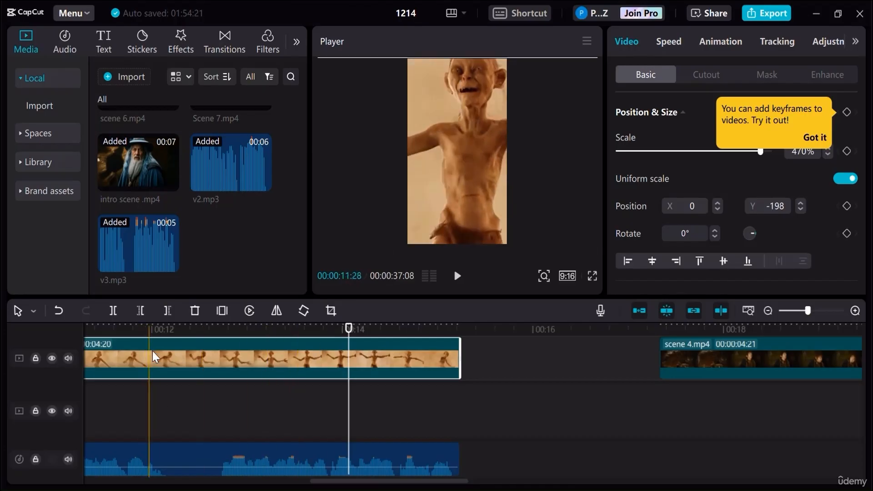
- Play back the assembled sequence from the beginning through the end of Scene 3
{"action": "left_click", "coordinate": [768, 311]}
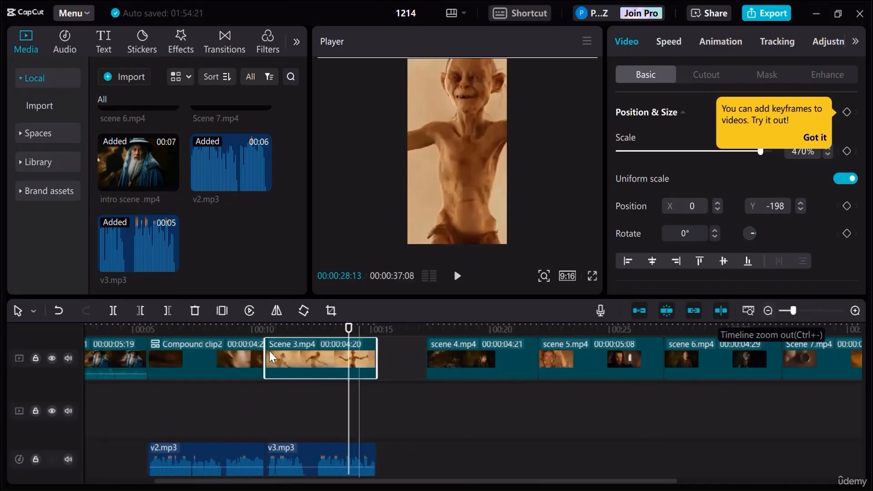
{"action": "left_click", "coordinate": [260, 334]}
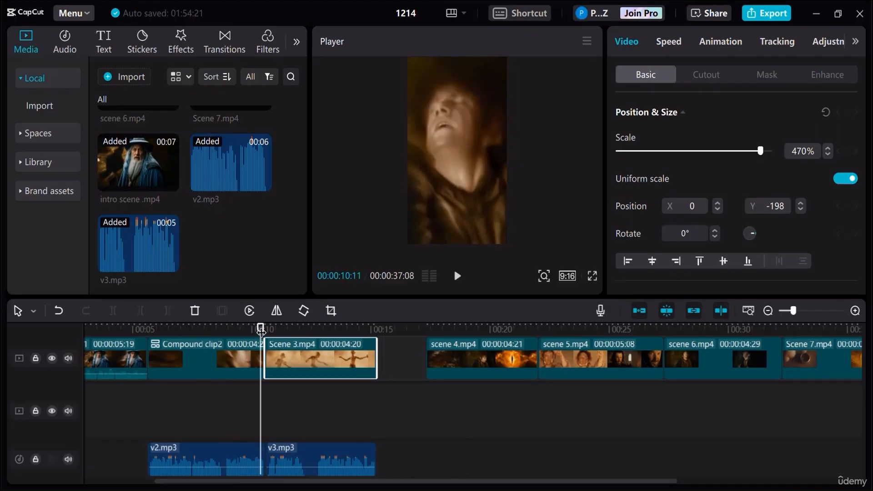
{"action": "left_click_drag", "start_coordinate": [261, 333], "coordinate": [1, 334]}
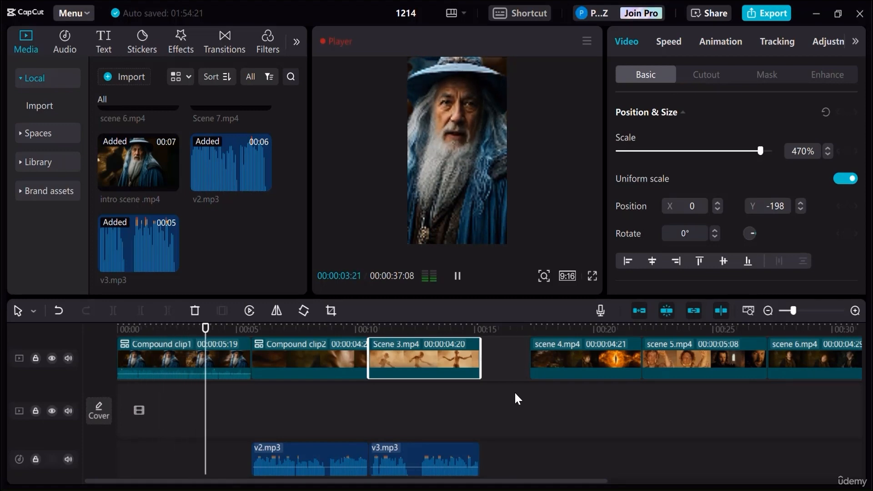
{"action": "key", "text": "space"}
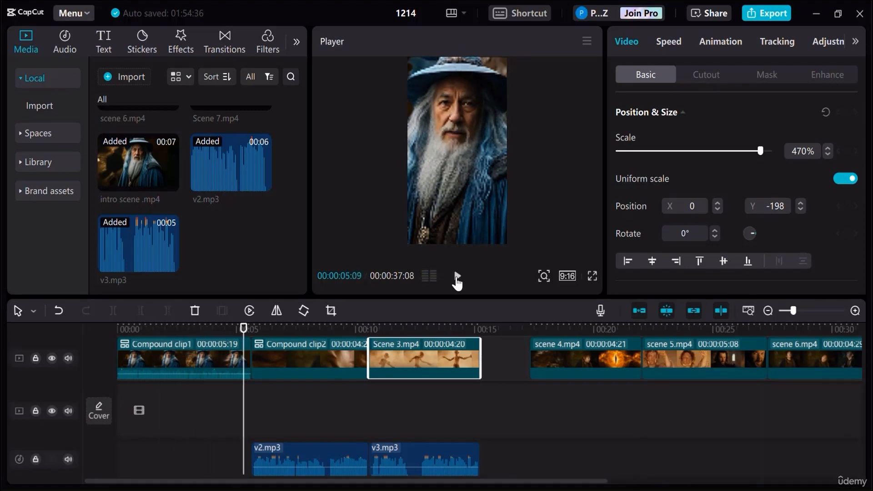
{"action": "left_click", "coordinate": [456, 278]}
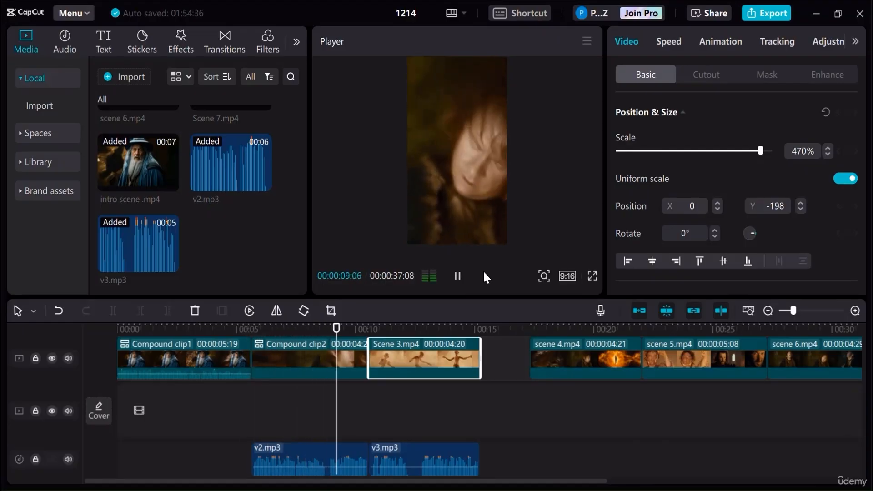
{"action": "left_click", "coordinate": [458, 276]}
{"action": "left_click_drag", "start_coordinate": [486, 334], "coordinate": [467, 333]}
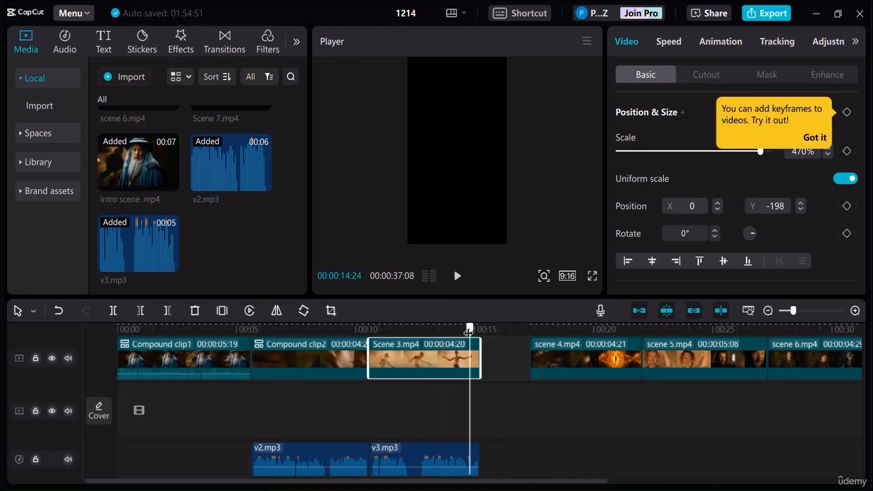
- Move scene 4 directly after Scene 3, and import v4.mp3 onto the audio track beneath it, starting at 00:00:15:07
{"action": "left_click", "coordinate": [571, 358]}
{"action": "left_click_drag", "start_coordinate": [576, 363], "coordinate": [533, 367]}
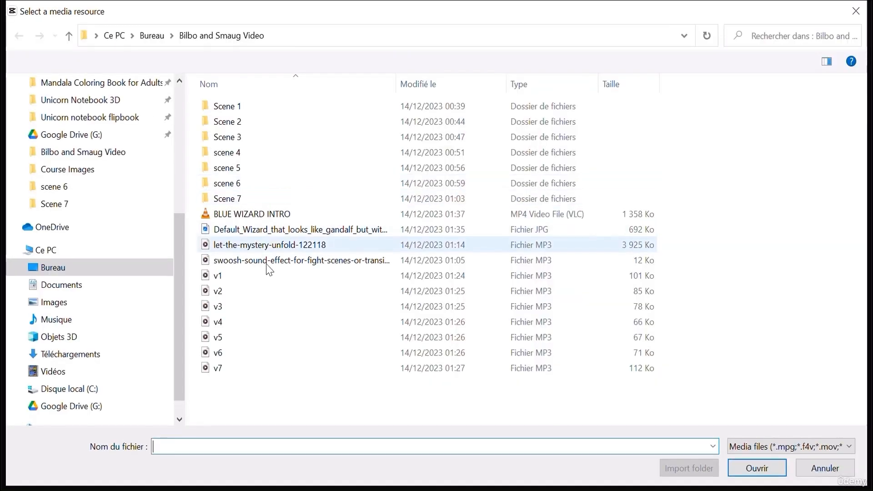
{"action": "double_click", "coordinate": [229, 323]}
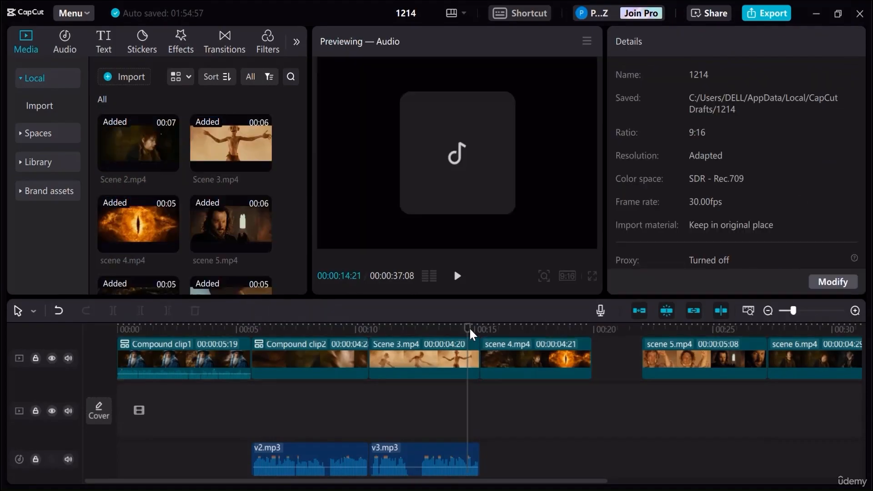
{"action": "left_click", "coordinate": [478, 329]}
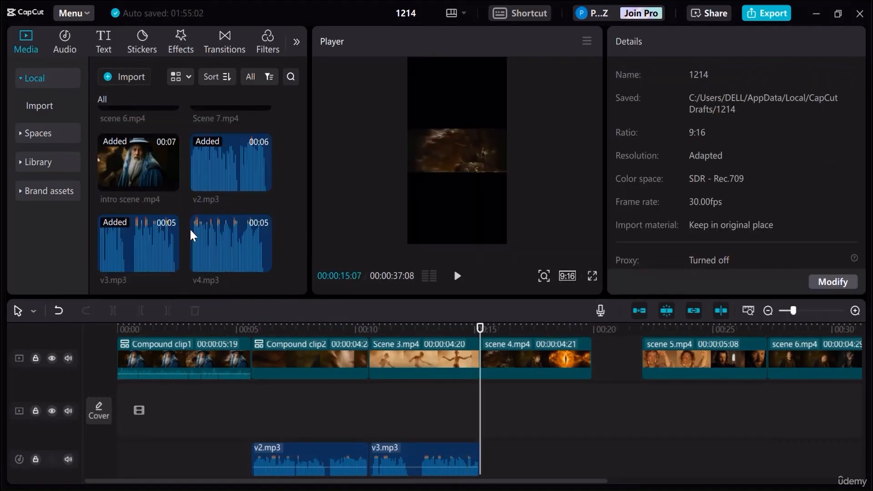
{"action": "left_click_drag", "start_coordinate": [191, 230], "coordinate": [485, 472]}
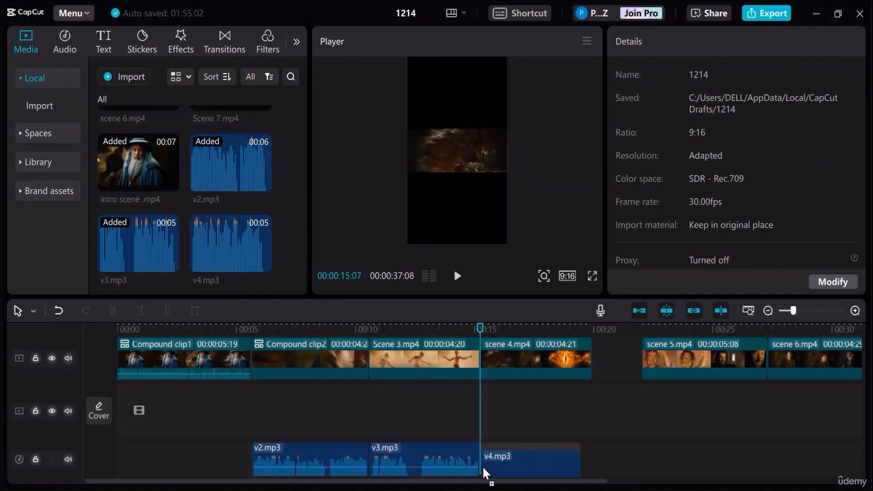
{"action": "left_click", "coordinate": [458, 277]}
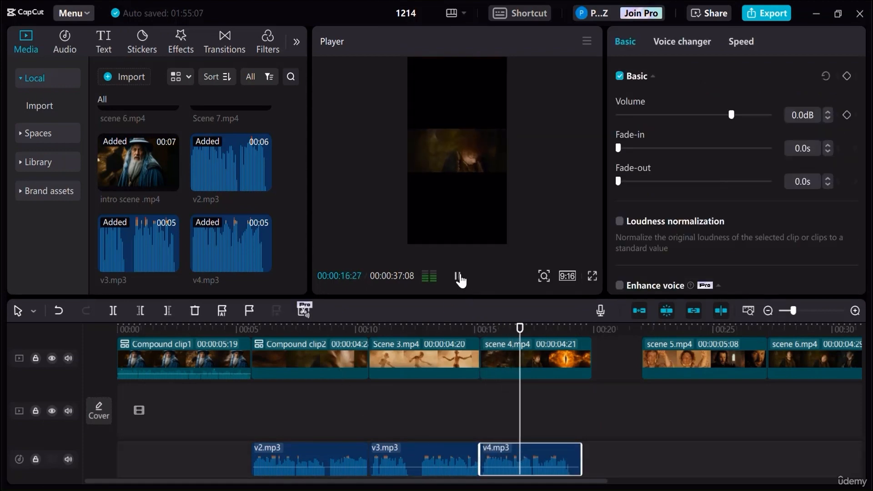
{"action": "left_click", "coordinate": [458, 276]}
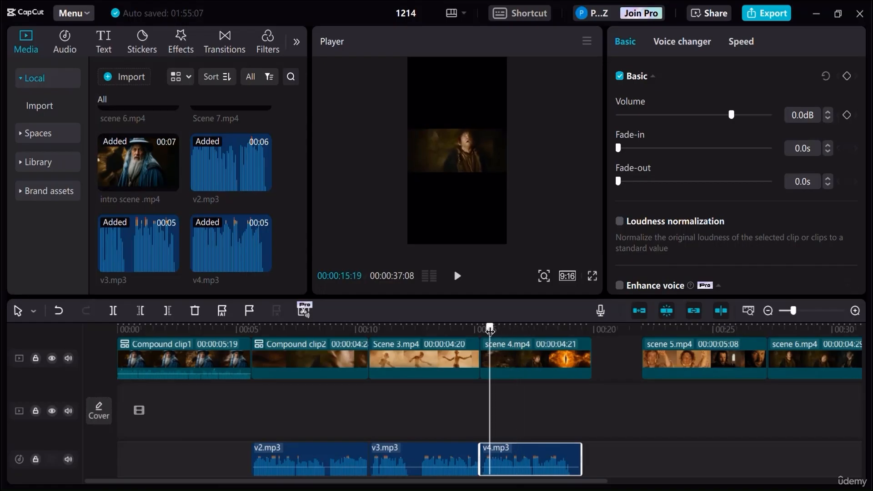
- Cut off the start of scene 4 up to 00:00:15:19, delete the leftover piece and move the clip back against Scene 3
{"action": "left_click", "coordinate": [504, 362]}
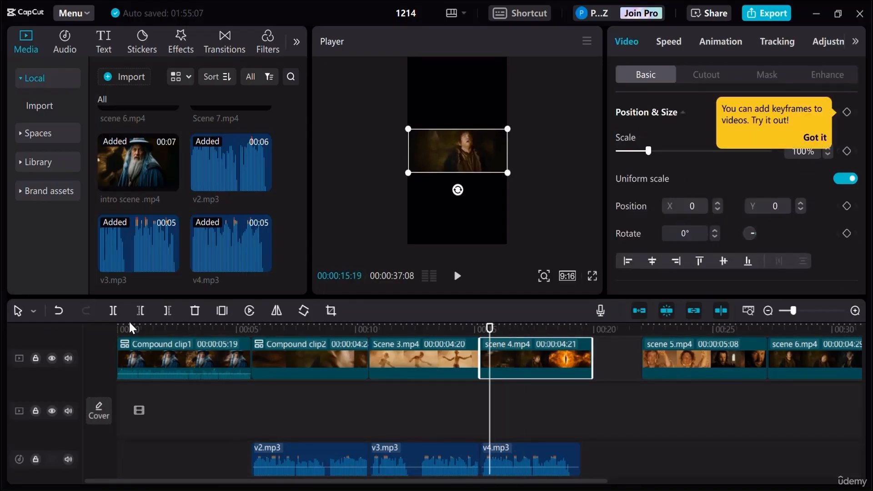
{"action": "left_click_drag", "start_coordinate": [480, 356], "coordinate": [488, 357]}
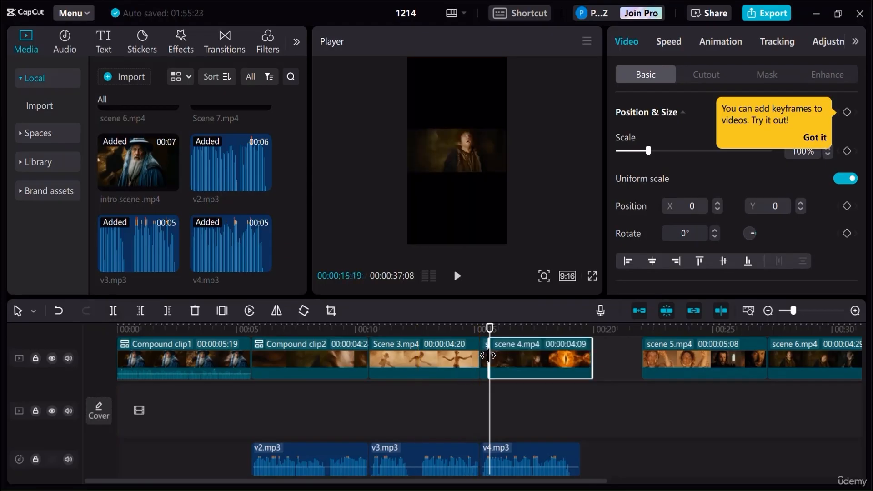
{"action": "left_click", "coordinate": [484, 363]}
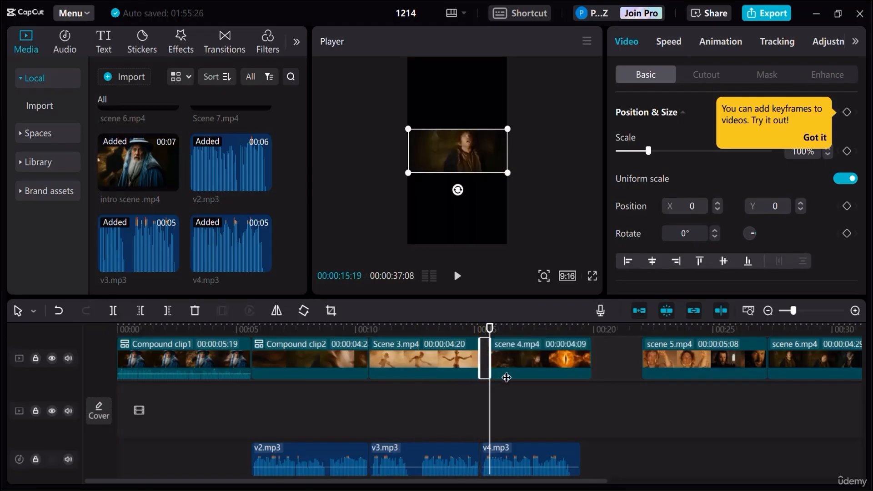
{"action": "key", "text": "Delete"}
{"action": "left_click_drag", "start_coordinate": [517, 369], "coordinate": [509, 366]}
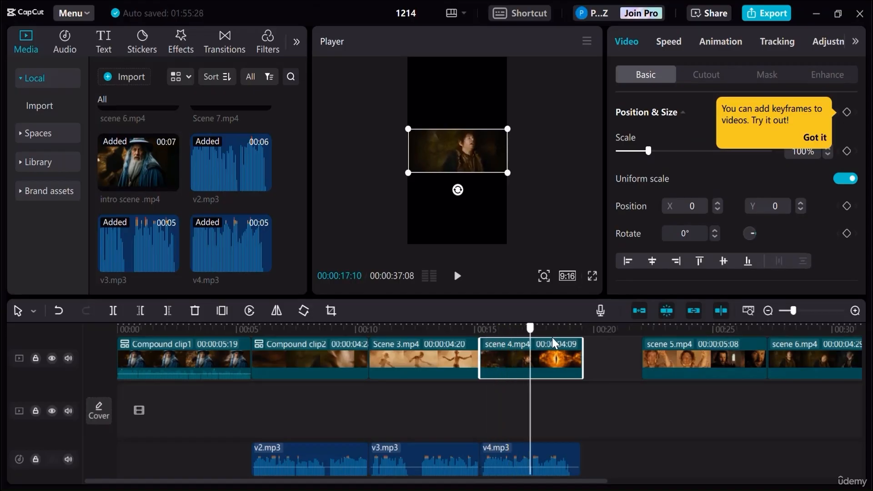
- Enlarge scene 4 to 476% scale to fill the vertical frame and centre the fiery eye at X 0, Y 0
{"action": "left_click_drag", "start_coordinate": [552, 338], "coordinate": [574, 339]}
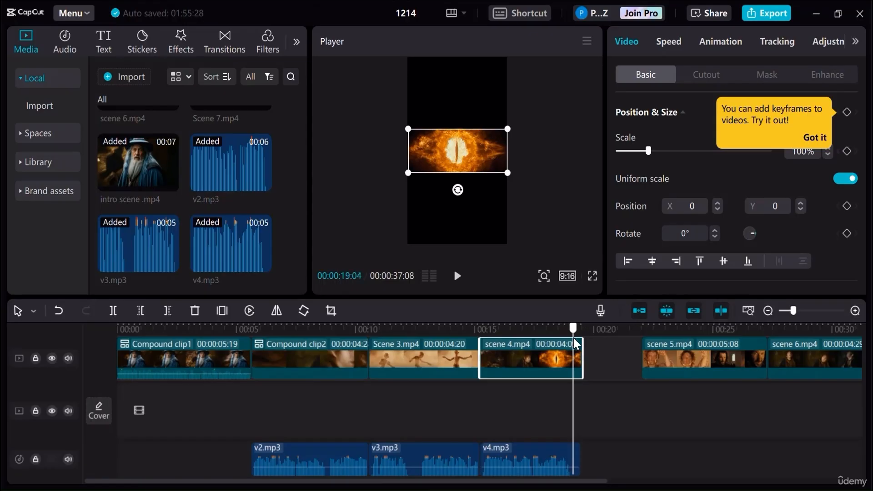
{"action": "left_click_drag", "start_coordinate": [510, 346], "coordinate": [489, 346]}
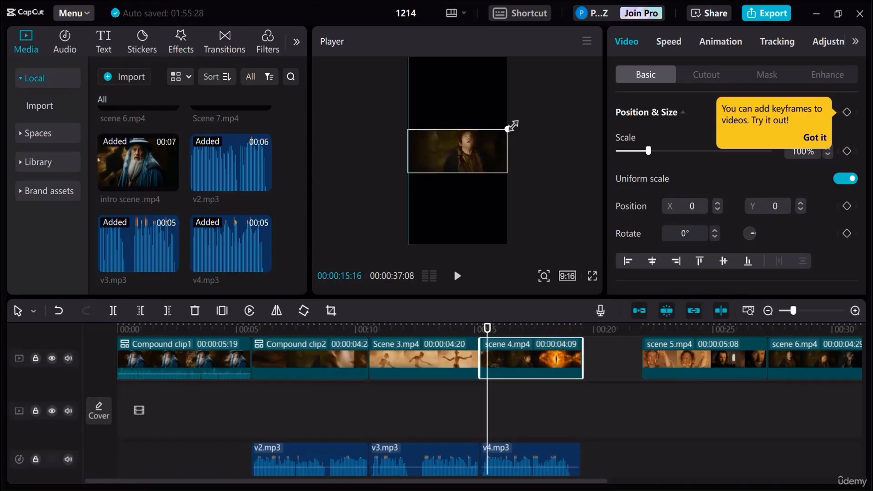
{"action": "left_click_drag", "start_coordinate": [512, 126], "coordinate": [745, 43]}
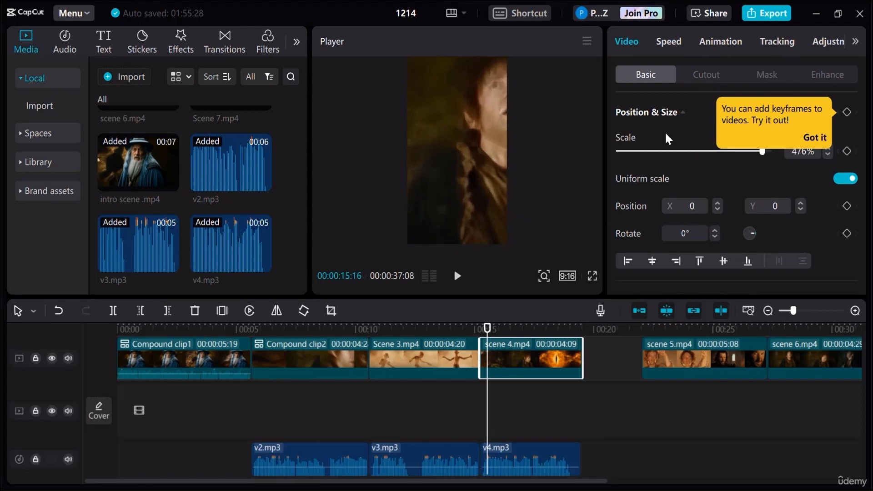
{"action": "left_click_drag", "start_coordinate": [463, 168], "coordinate": [436, 170]}
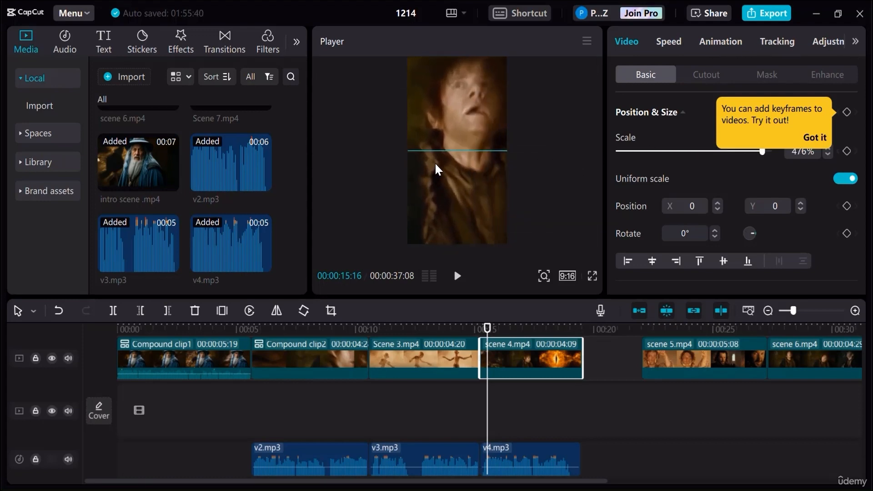
{"action": "left_click", "coordinate": [458, 277]}
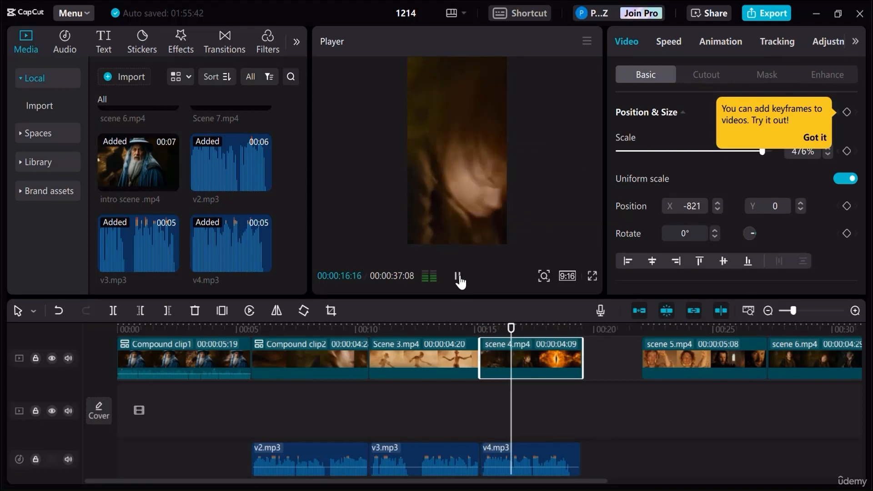
{"action": "left_click", "coordinate": [459, 279]}
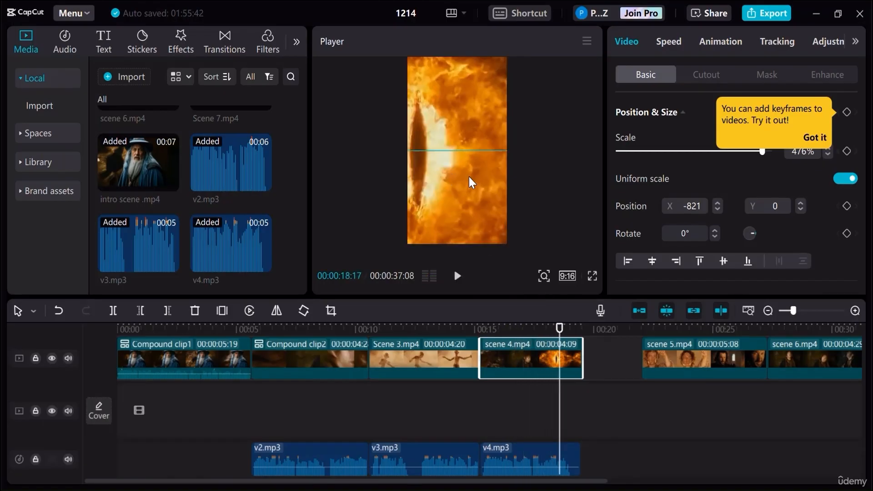
{"action": "left_click_drag", "start_coordinate": [468, 176], "coordinate": [484, 176]}
{"action": "left_click_drag", "start_coordinate": [482, 175], "coordinate": [482, 176]}
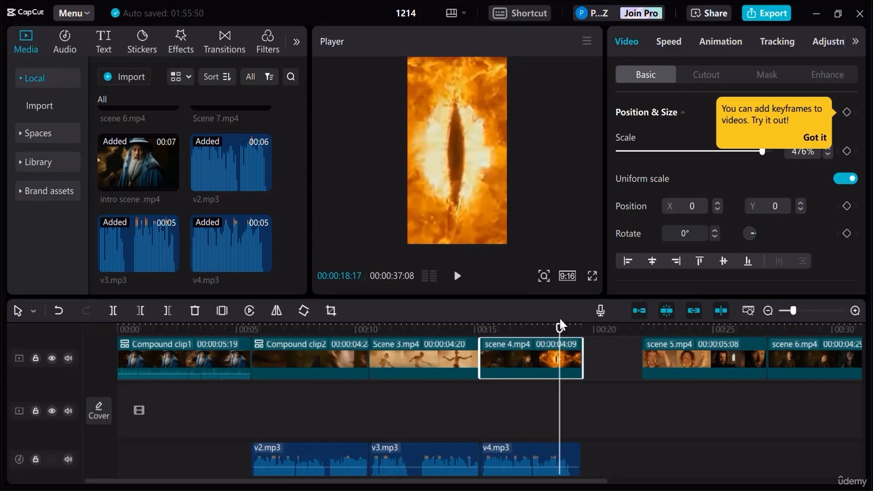
- Split scene 4 where the fiery eye shot begins and reposition the first part to X -1250, Y 0, bringing the face into frame
{"action": "left_click_drag", "start_coordinate": [558, 331], "coordinate": [535, 334]}
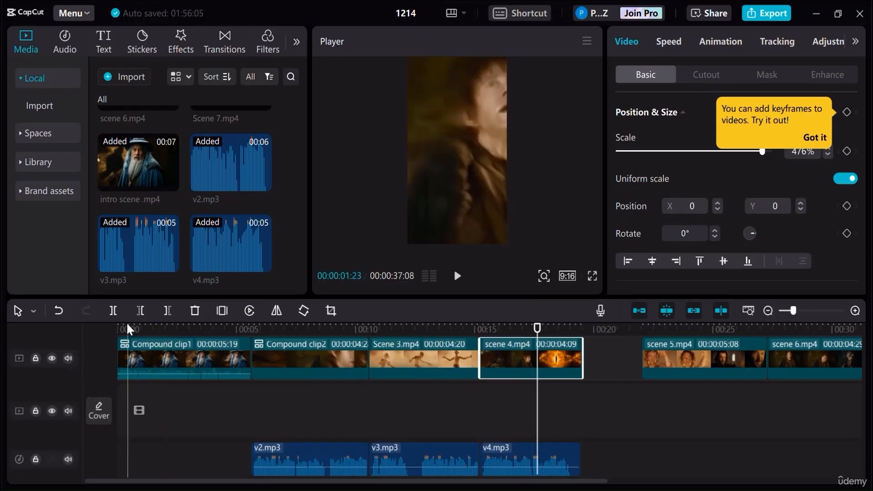
{"action": "key", "text": "ctrl+b"}
{"action": "left_click", "coordinate": [509, 321]}
{"action": "left_click", "coordinate": [516, 357]}
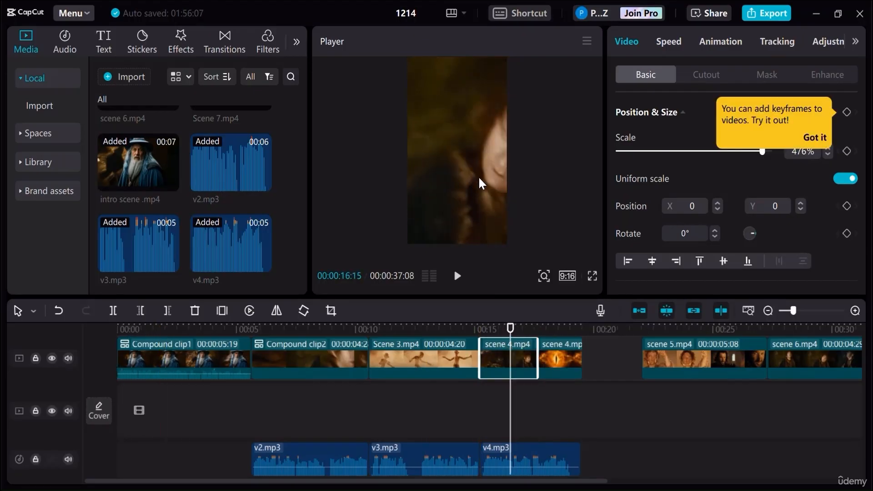
{"action": "left_click_drag", "start_coordinate": [478, 176], "coordinate": [455, 176]}
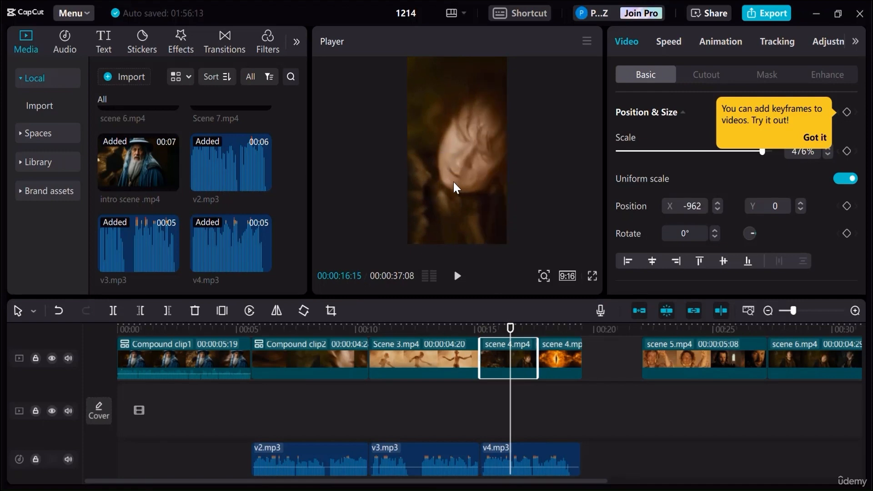
{"action": "left_click_drag", "start_coordinate": [453, 181], "coordinate": [443, 201]}
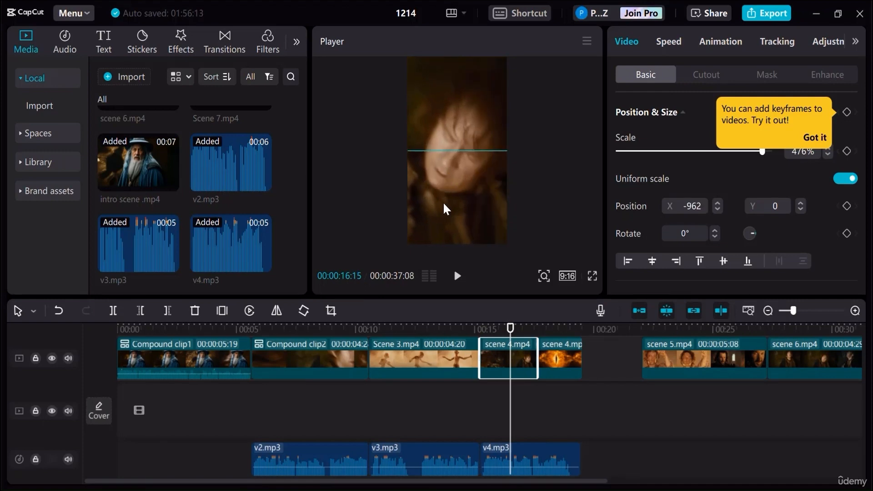
- Play back the reframed scene 4 together with v4.mp3
{"action": "left_click", "coordinate": [474, 325]}
{"action": "left_click", "coordinate": [456, 277]}
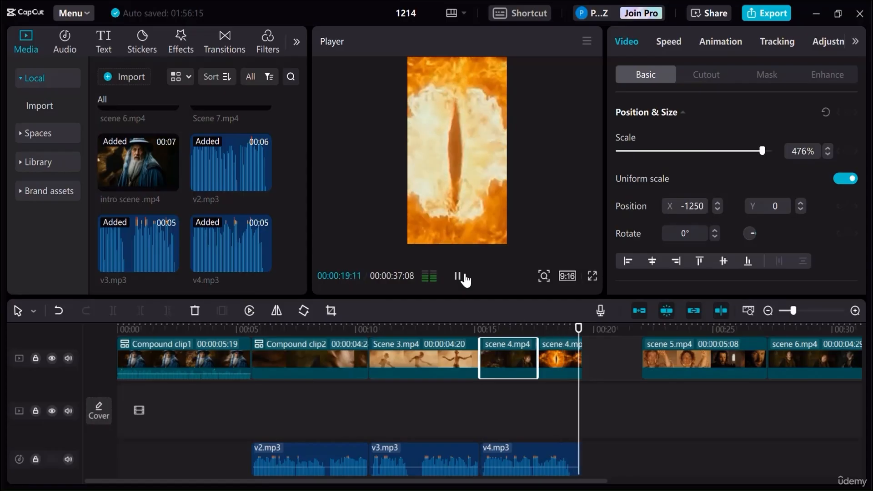
{"action": "left_click", "coordinate": [466, 275]}
- Split v4.mp3 at 00:00:19:05 and delete its leftover end
{"action": "left_click_drag", "start_coordinate": [583, 327], "coordinate": [574, 331]}
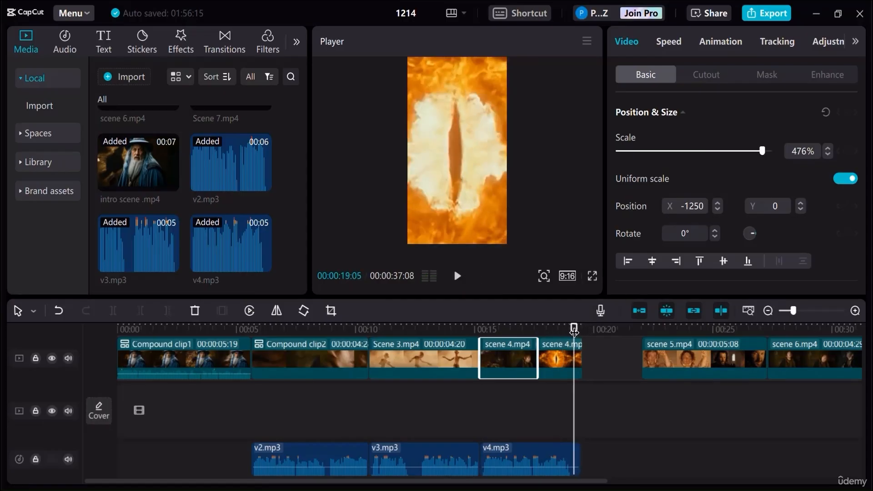
{"action": "scroll", "coordinate": [610, 397], "scroll_direction": "down", "scroll_amount": 2}
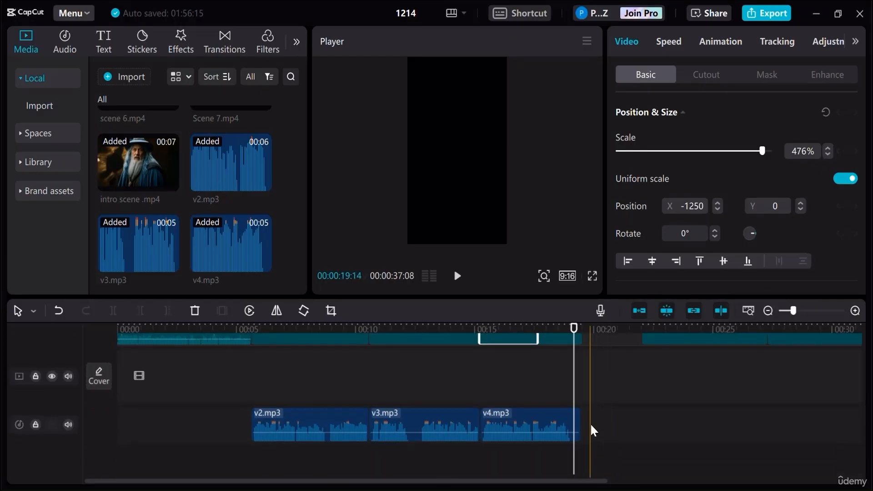
{"action": "left_click", "coordinate": [854, 311]}
{"action": "left_click", "coordinate": [854, 311]}
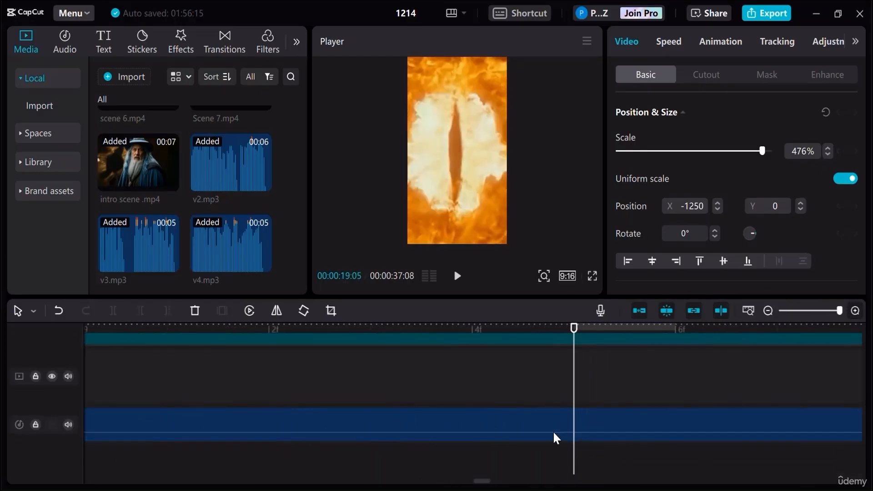
{"action": "left_click", "coordinate": [525, 423]}
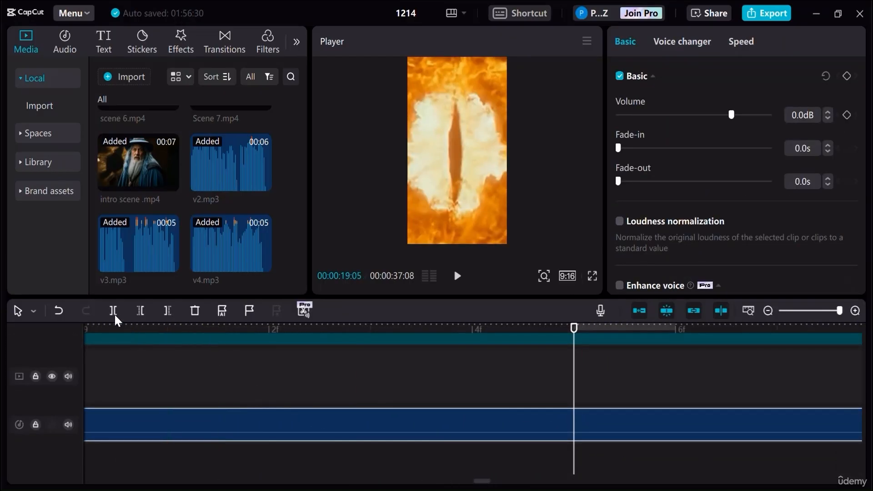
{"action": "key", "text": "ctrl+b"}
{"action": "key", "text": "Delete"}
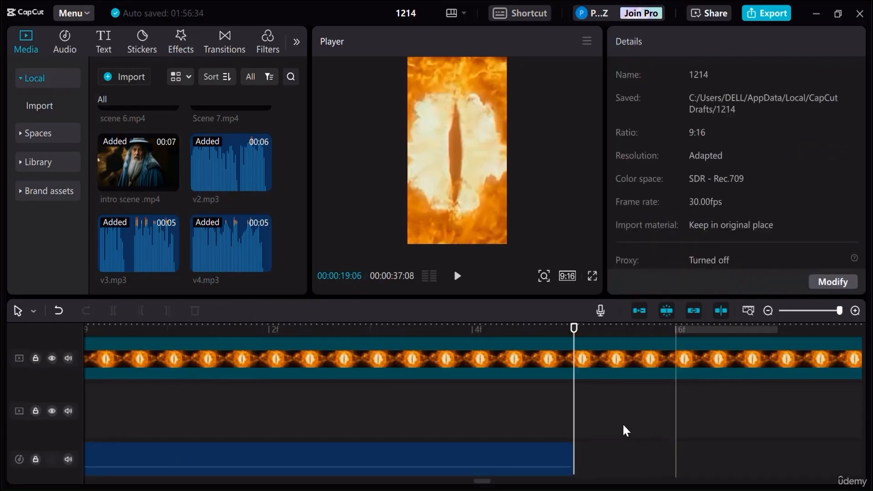
- Split the fiery eye clip at 00:00:19:05 and move the leftover 11-frame piece onto a track above the main video
{"action": "left_click", "coordinate": [628, 370]}
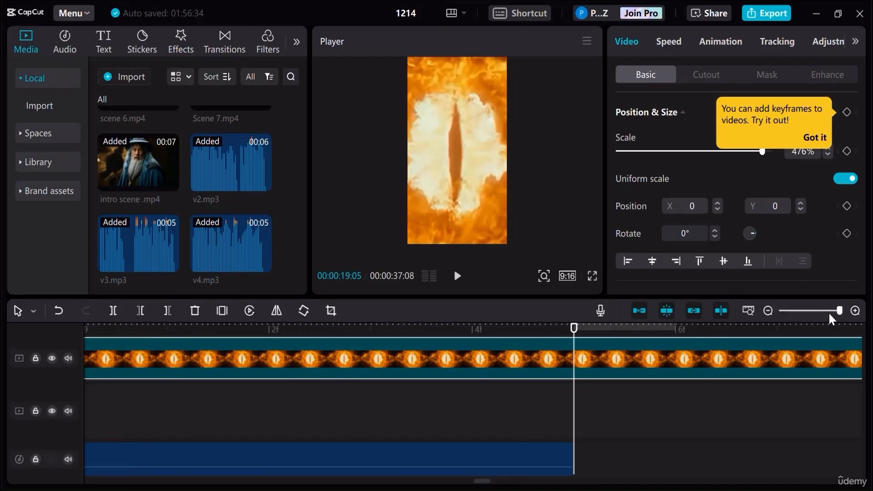
{"action": "left_click_drag", "start_coordinate": [830, 314], "coordinate": [820, 311]}
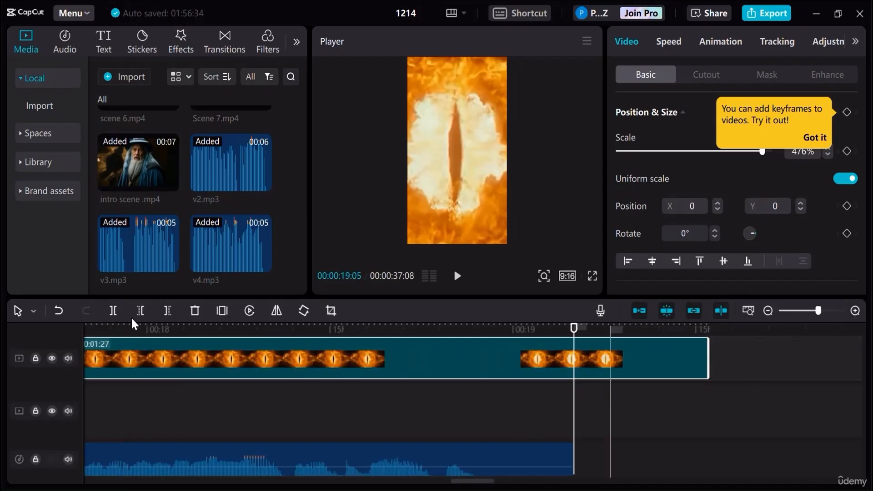
{"action": "key", "text": "ctrl+b"}
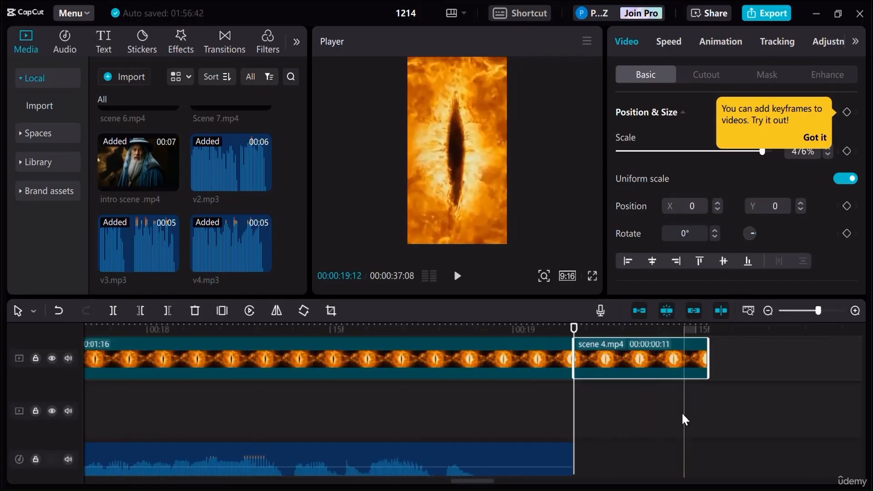
{"action": "scroll", "coordinate": [681, 412], "scroll_direction": "up", "scroll_amount": 1}
{"action": "left_click_drag", "start_coordinate": [652, 361], "coordinate": [653, 351]}
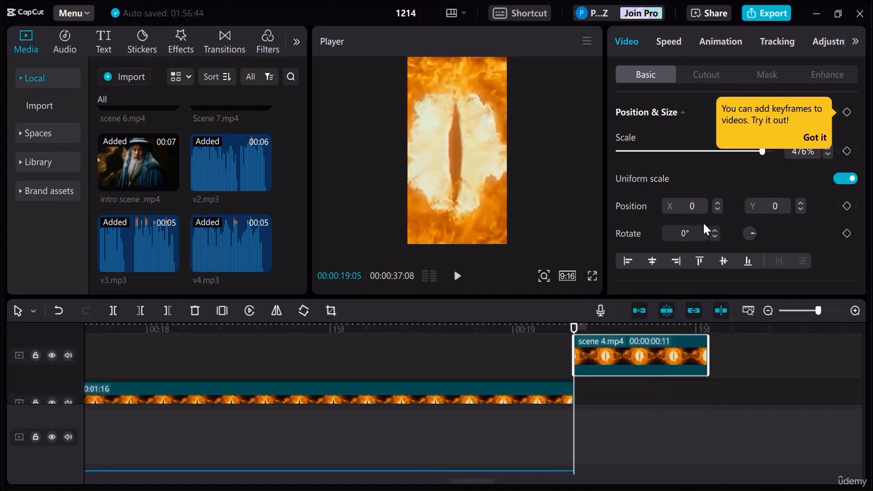
- Set the opacity of the raised fiery eye piece to 40%
{"action": "scroll", "coordinate": [700, 214], "scroll_direction": "down", "scroll_amount": 5}
{"action": "scroll", "coordinate": [700, 218], "scroll_direction": "down", "scroll_amount": 2}
{"action": "scroll", "coordinate": [701, 217], "scroll_direction": "up", "scroll_amount": 6}
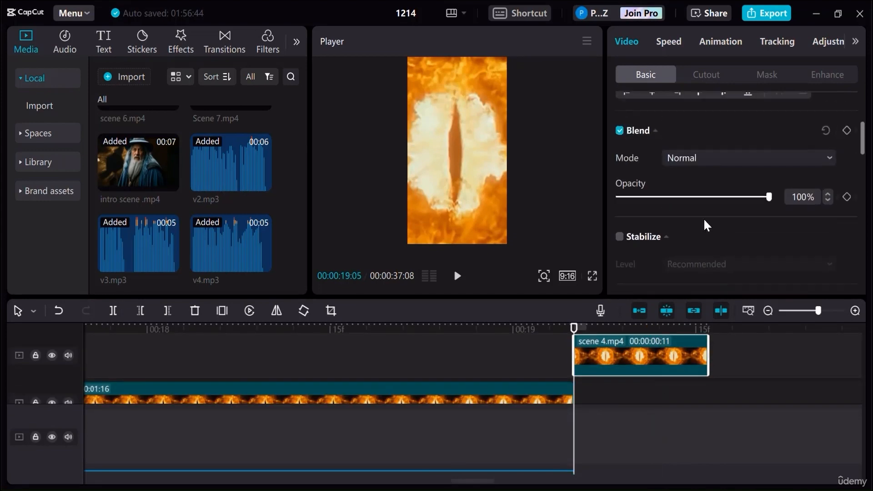
{"action": "mouse_move", "coordinate": [678, 277]}
{"action": "left_mouse_down"}
{"action": "mouse_move", "coordinate": [653, 279]}
{"action": "mouse_move", "coordinate": [751, 272]}
{"action": "mouse_move", "coordinate": [679, 276]}
{"action": "left_mouse_up"}
{"action": "scroll", "coordinate": [788, 359], "scroll_direction": "down", "scroll_amount": 1}
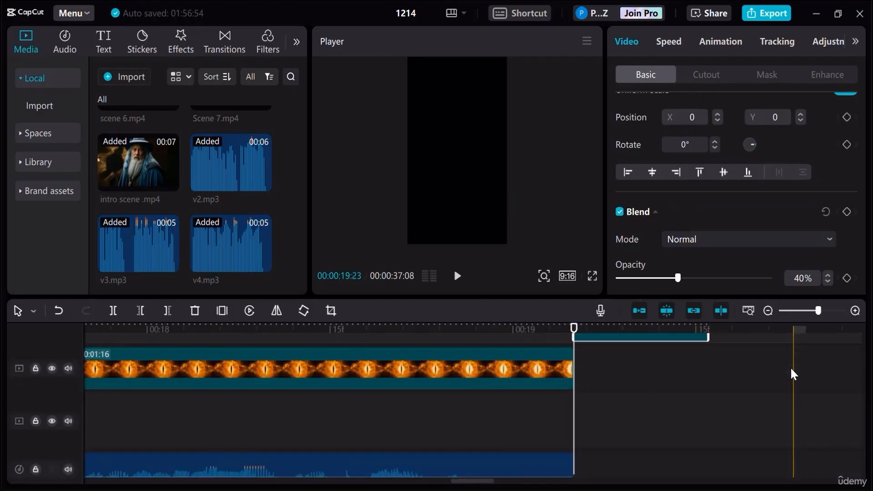
- Shift scene 5 slightly earlier on the video track and move scene 6 up against its end
{"action": "left_click_drag", "start_coordinate": [490, 485], "coordinate": [546, 482]}
{"action": "left_click_drag", "start_coordinate": [722, 377], "coordinate": [402, 416]}
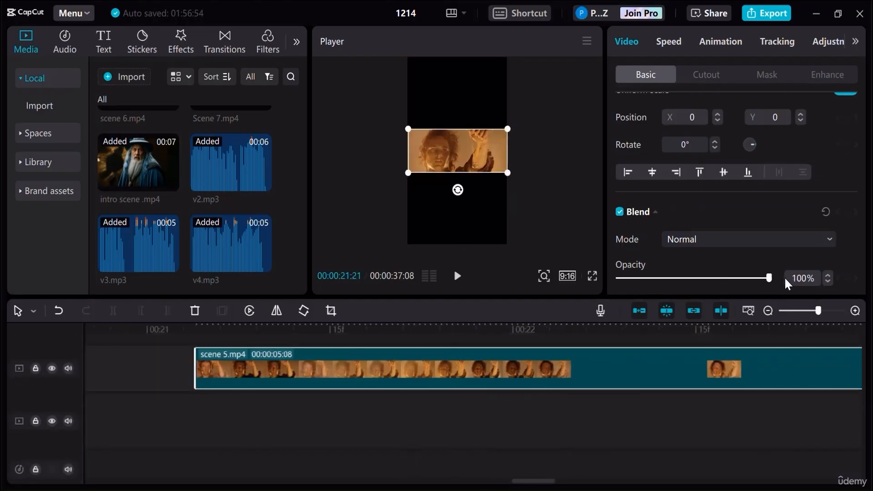
{"action": "left_click", "coordinate": [801, 312]}
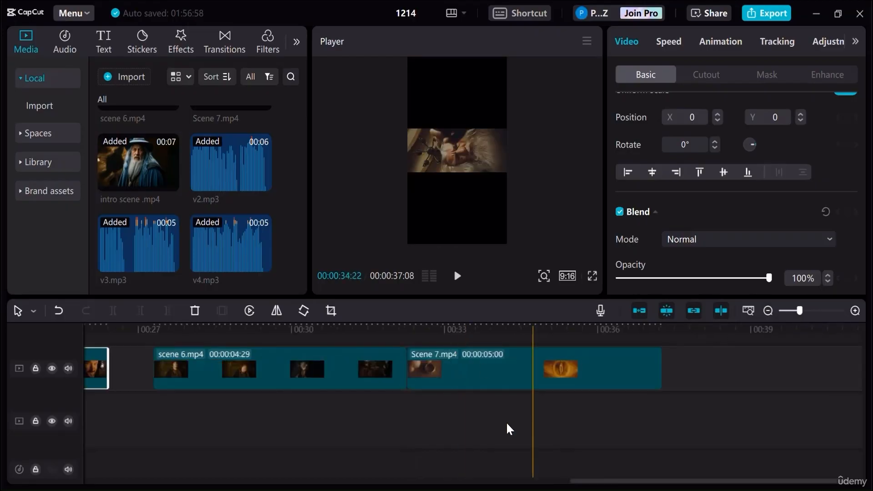
{"action": "scroll", "coordinate": [454, 420], "scroll_direction": "up", "scroll_amount": 1}
{"action": "mouse_move", "coordinate": [231, 393]}
{"action": "left_mouse_down"}
{"action": "mouse_move", "coordinate": [219, 387]}
{"action": "mouse_move", "coordinate": [231, 391]}
{"action": "mouse_move", "coordinate": [257, 342]}
{"action": "mouse_move", "coordinate": [275, 372]}
{"action": "mouse_move", "coordinate": [257, 388]}
{"action": "mouse_move", "coordinate": [235, 377]}
{"action": "left_mouse_up"}
{"action": "scroll", "coordinate": [140, 386], "scroll_direction": "up", "scroll_amount": 4}
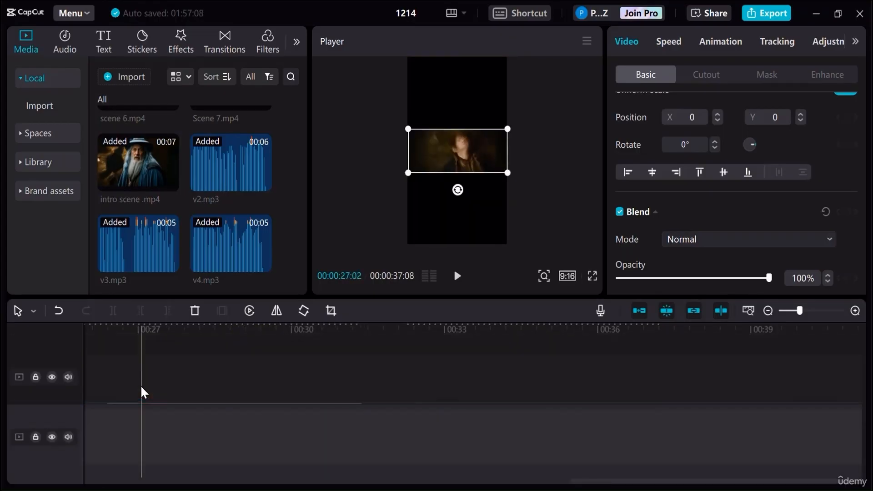
- Move scene 5 directly after the trimmed scene 4, starting at 00:00:19:05
{"action": "left_click_drag", "start_coordinate": [598, 481], "coordinate": [483, 479]}
{"action": "scroll", "coordinate": [528, 434], "scroll_direction": "down", "scroll_amount": 2}
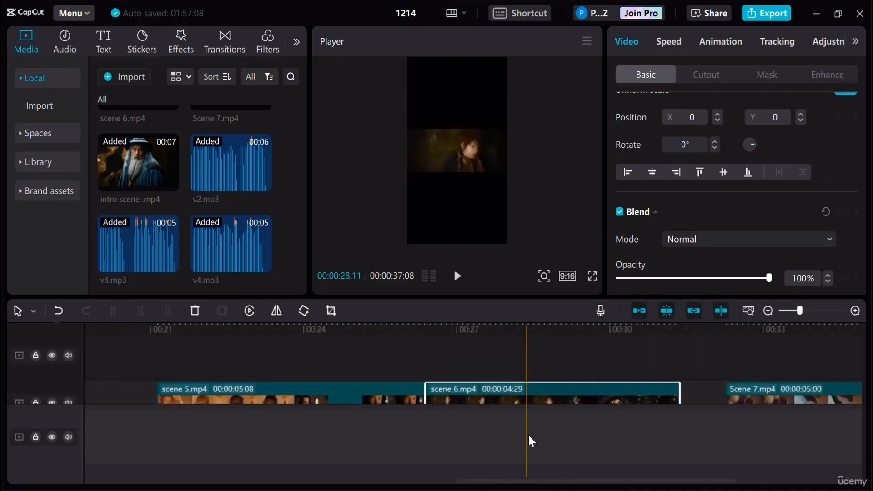
{"action": "left_click", "coordinate": [768, 311]}
{"action": "left_click", "coordinate": [768, 311]}
{"action": "left_click_drag", "start_coordinate": [263, 394], "coordinate": [249, 394]}
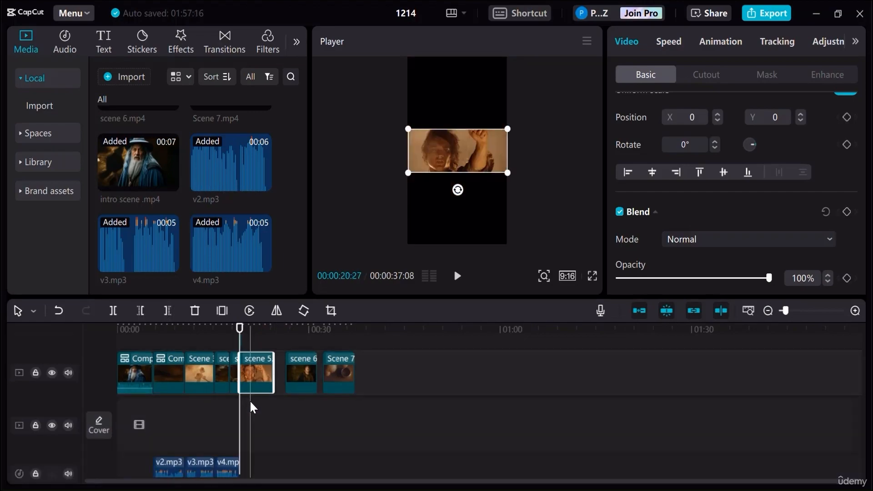